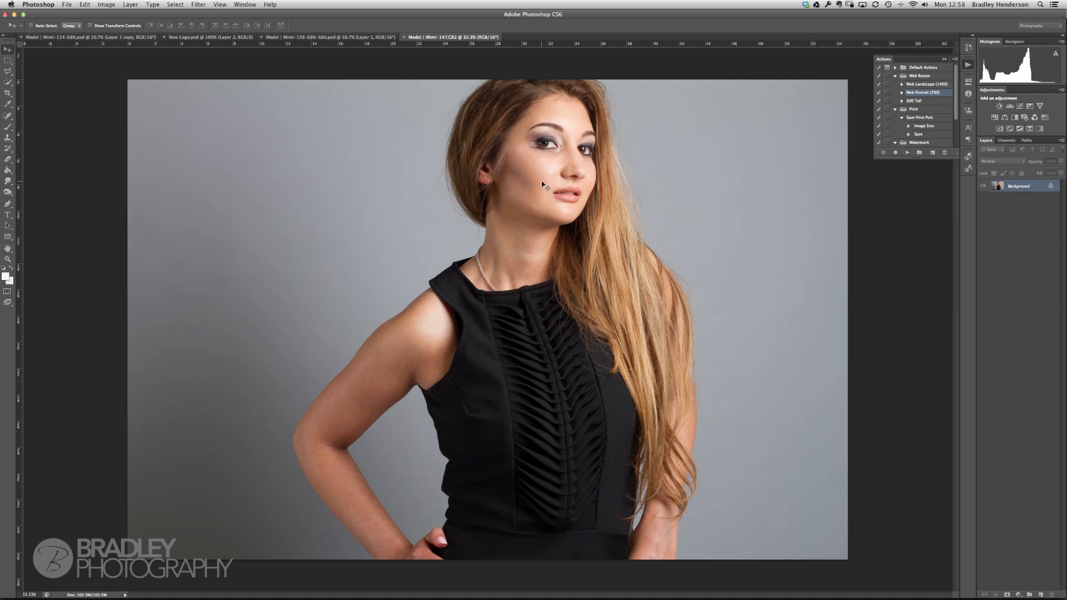
Examine the model's face up close and select the Healing Brush for retouching the skin.
key("super+equal")
key("super+equal")
key("super+equal")
key("super+equal")
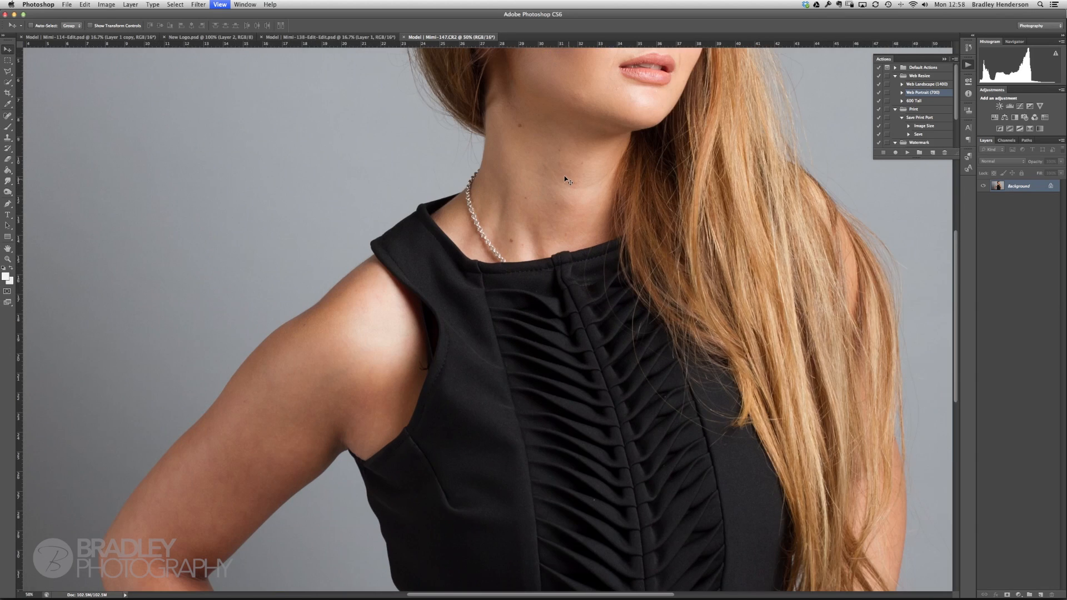
scroll(572, 158, "up", 20)
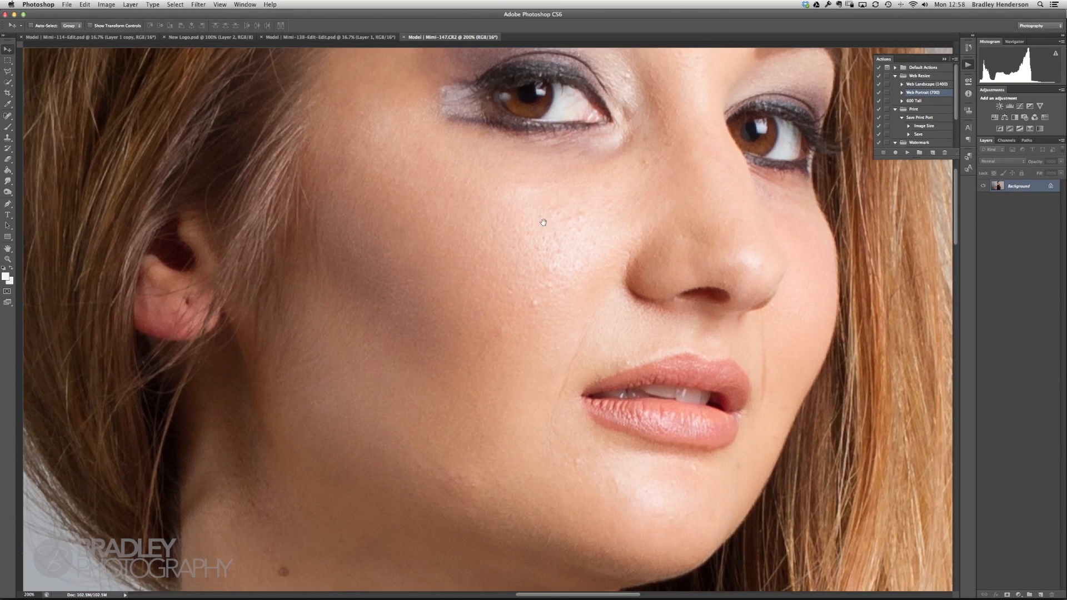
left_click_drag(544, 222, 465, 303)
key("super+minus")
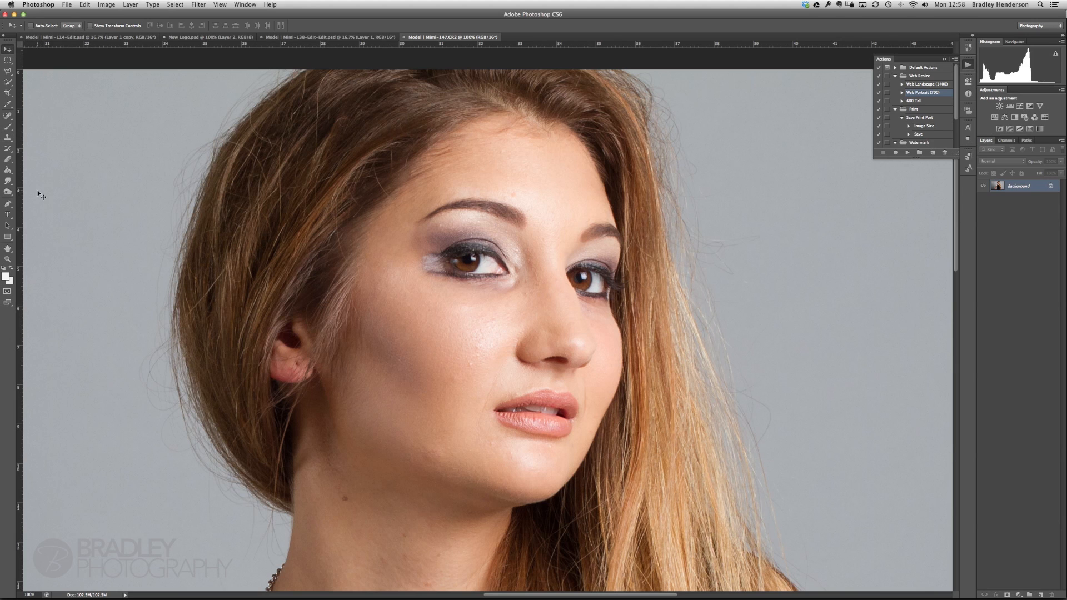
left_click(10, 118)
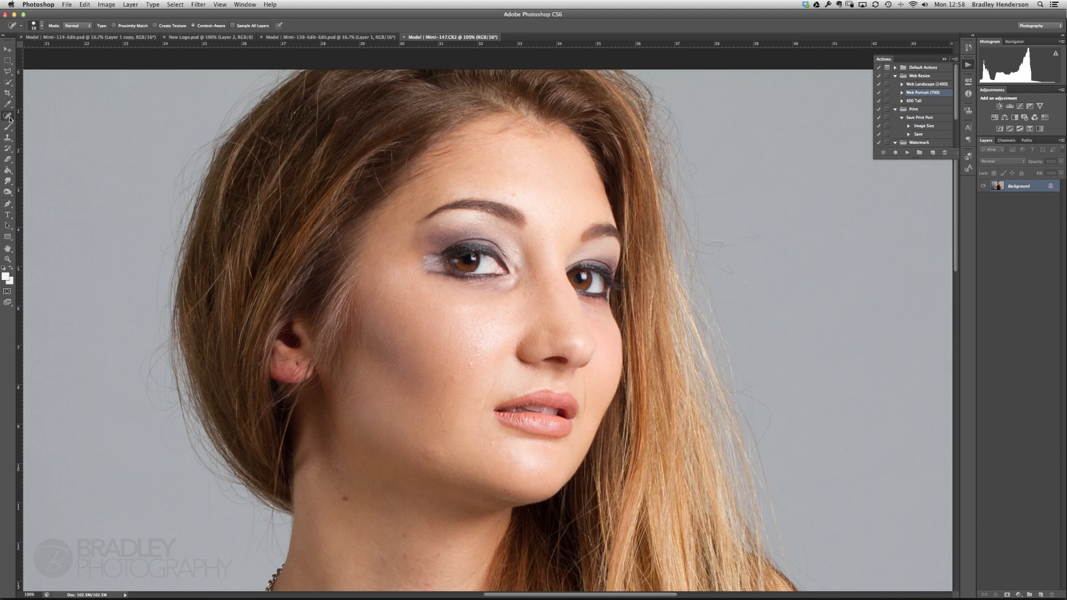
left_click(42, 121)
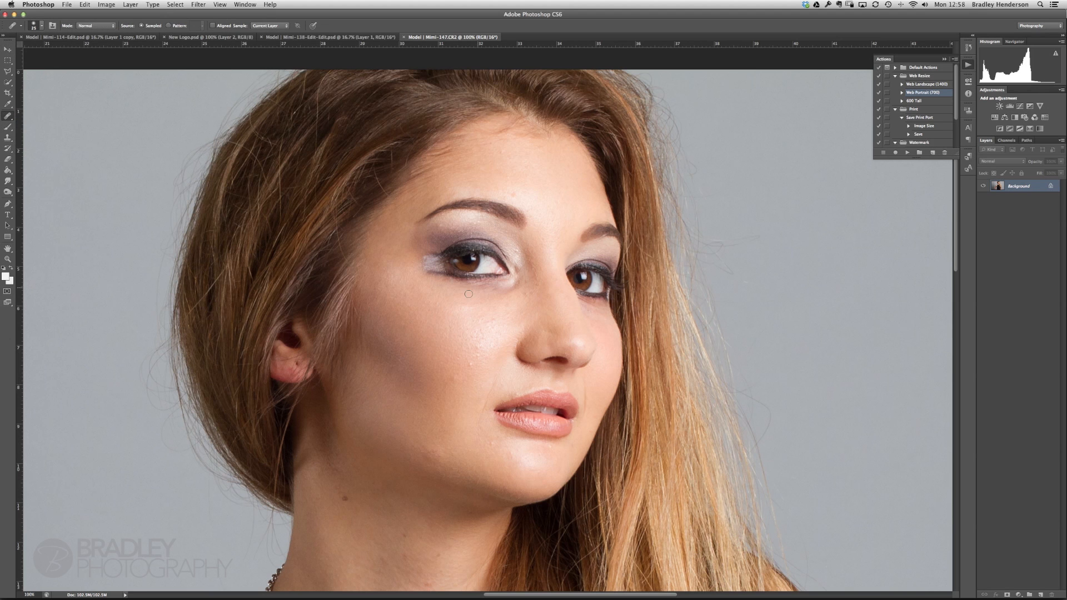
Heal the faint smile line between the nostril and the mouth corner with skin sampled close beside it.
key("super+plus")
left_click_drag(495, 354, 529, 259)
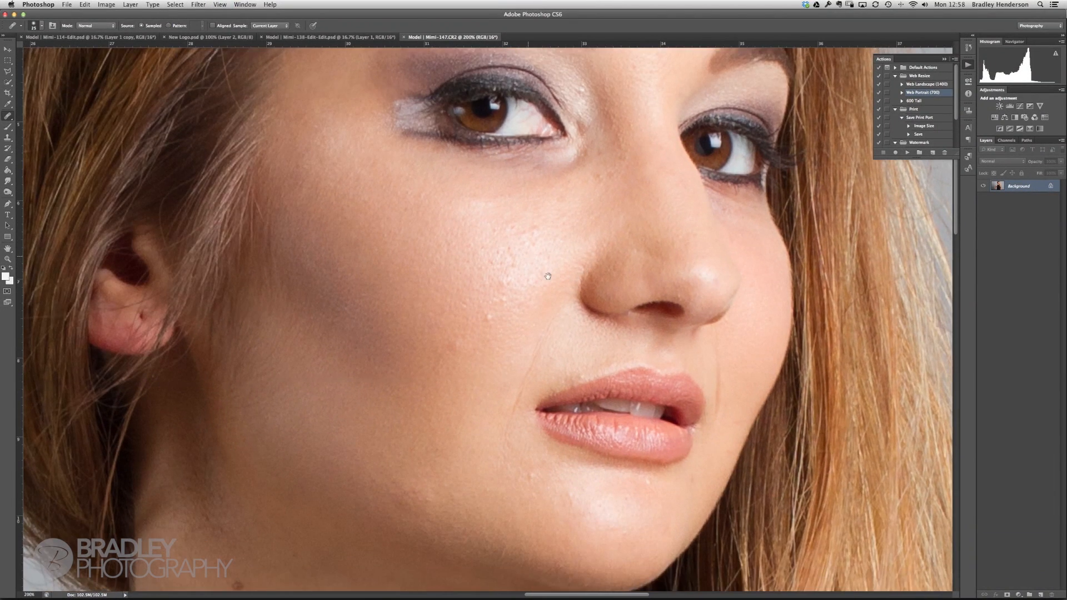
left_click(533, 304)
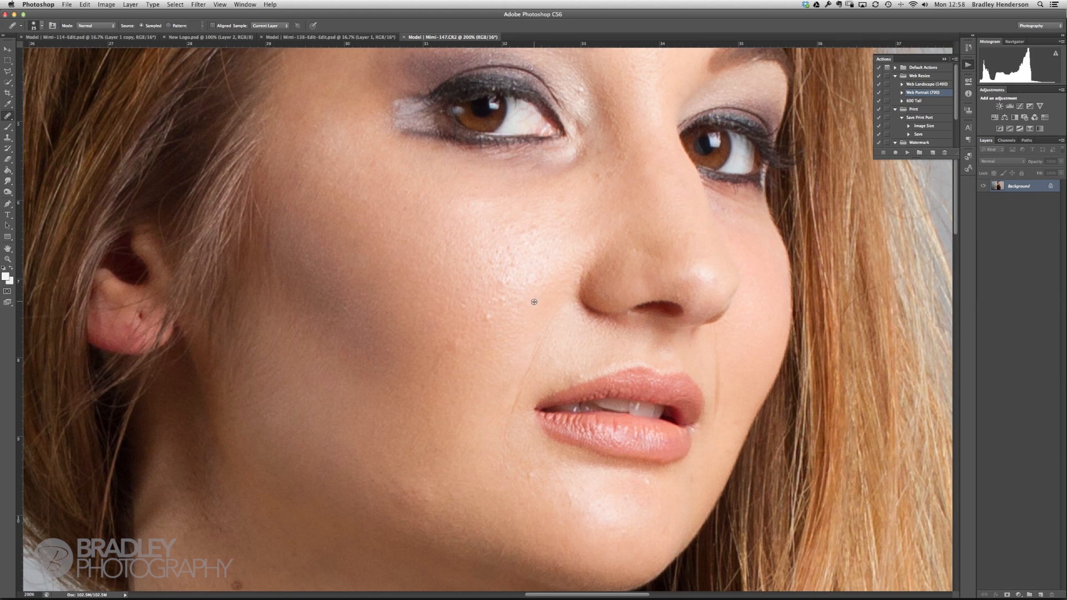
left_click(548, 298, "alt")
mouse_move(560, 303)
left_mouse_down()
mouse_move(500, 437)
mouse_move(549, 345)
left_mouse_up()
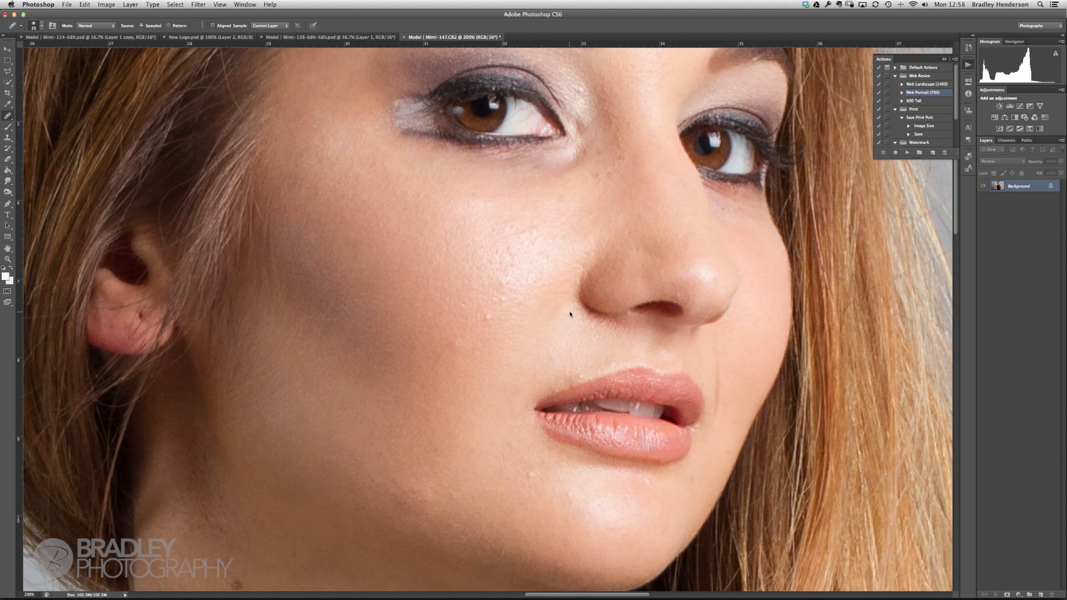
Heal the raised bump on the cheek and the small spots on the lower cheek beside the mouth.
left_click(508, 320, "alt")
left_click(488, 317)
left_click(496, 462)
left_click(531, 476)
Heal the shiny bumps on the cheek highlight beside the nose, resampling clean skin next to each one.
left_click(510, 315)
left_click_drag(503, 275, 509, 280)
left_click(499, 295)
left_click(495, 318, "alt")
left_click(503, 299)
left_click(497, 308, "alt")
left_click(489, 305)
left_click(481, 313, "alt")
left_click(463, 304)
left_click(439, 292)
Heal the remaining bumps across the upper cheek, the speck beside the nose bridge and the spot below the cheek highlight.
left_click(433, 239, "alt")
left_click(446, 246)
left_click(512, 285)
left_click(503, 288, "alt")
left_click(466, 255)
mouse_move(492, 270)
left_mouse_down()
mouse_move(489, 258)
mouse_move(519, 264)
left_mouse_up()
left_click(492, 258, "alt")
left_click(503, 281)
left_click(530, 278)
left_click(488, 236, "alt")
left_click(596, 173)
left_click(479, 326, "alt")
left_click(491, 341)
Try to heal the skin along the side of the nose bridge near the inner eye corner, and undo the stroke.
left_click(651, 109, "alt")
mouse_move(611, 82)
left_mouse_down()
mouse_move(603, 89)
mouse_move(629, 175)
left_mouse_up()
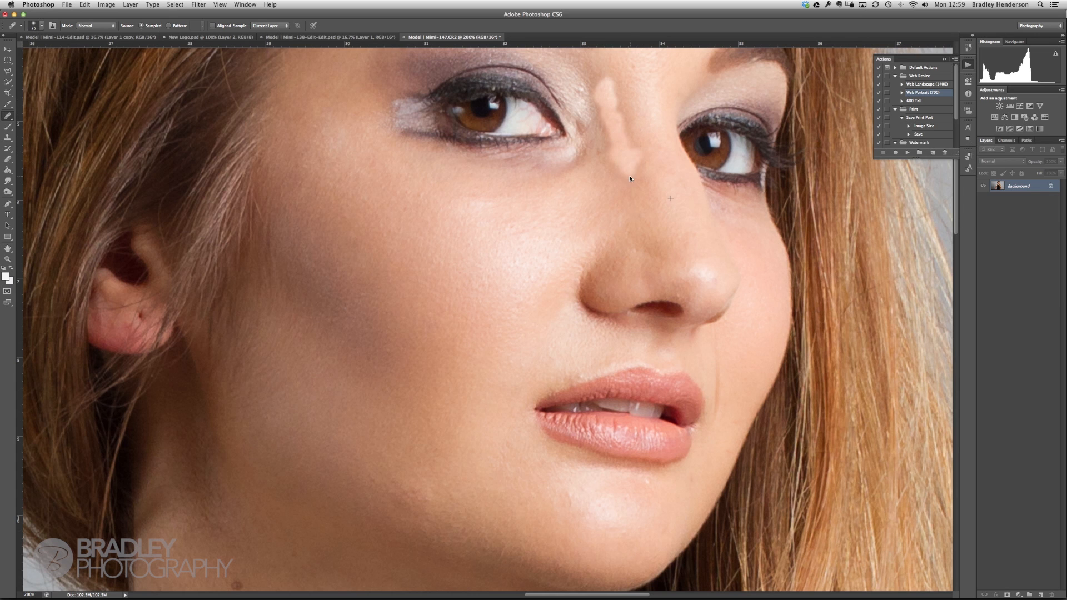
key("super+z")
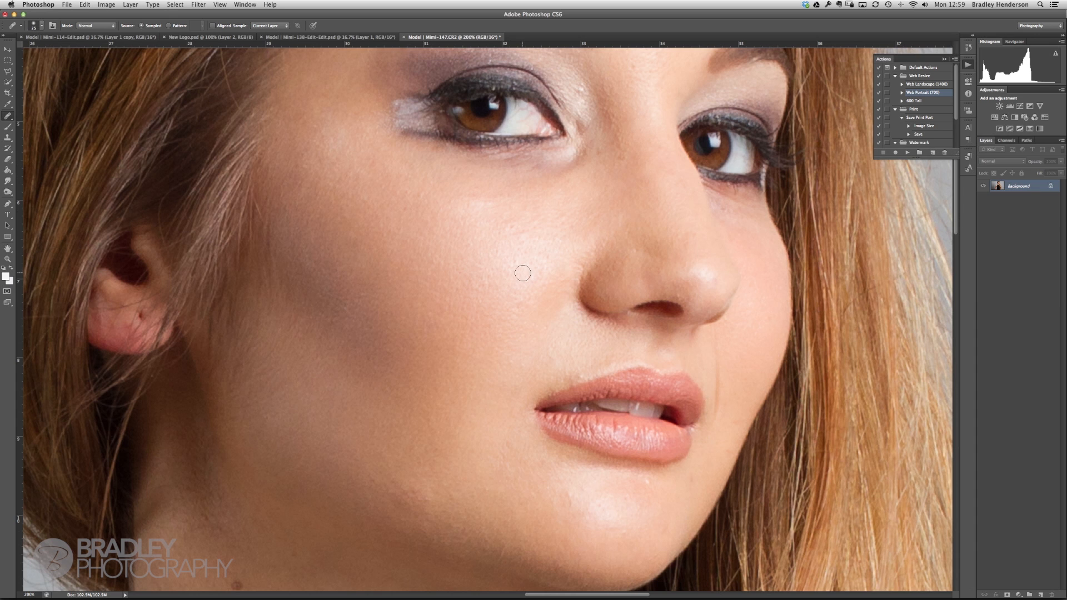
Heal the small marks on the upper cheek below the outer corner of the eye.
left_click(421, 218, "alt")
mouse_move(406, 211)
left_mouse_down()
mouse_move(405, 194)
mouse_move(378, 193)
mouse_move(395, 196)
left_mouse_up()
left_click(421, 208, "alt")
left_click(390, 195, "alt")
left_click(396, 205, "alt")
Heal the blemishes on the chin just below the lower lip, sampling clean skin beside each.
left_click(648, 489, "alt")
left_click(648, 480)
left_click(638, 492, "alt")
left_click(647, 480)
left_click(571, 489, "alt")
left_click(572, 505, "alt")
left_click_drag(547, 485, 549, 493)
left_click(703, 475, "alt")
left_click(691, 479)
Heal the small spots on the lower part of the chin with nearby sampled skin.
left_click(640, 538, "alt")
left_click_drag(665, 526, 661, 533)
left_click(619, 536, "alt")
left_click(624, 532)
left_click(592, 532, "alt")
left_click(600, 516)
left_click(624, 502)
Heal the dark spots along the jawline below the cheek.
left_click(424, 448)
mouse_move(382, 470)
left_mouse_down()
mouse_move(408, 475)
mouse_move(430, 505)
left_mouse_up()
left_click(364, 467)
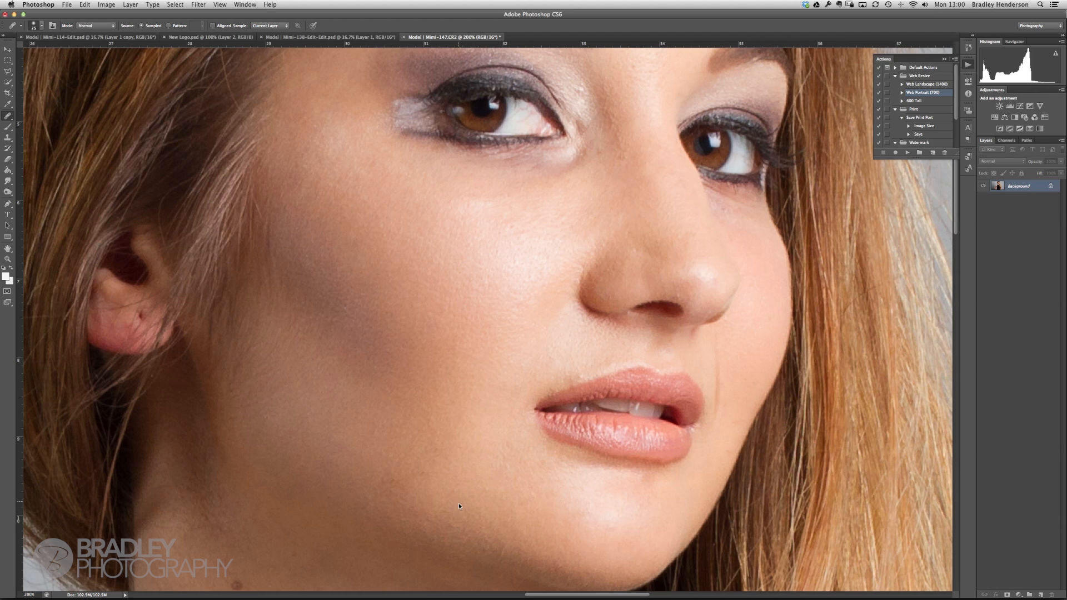
Smooth the remaining texture in the cheek highlight beside the nose with the Healing Brush.
left_click(517, 235)
left_click(517, 235)
left_click(513, 263)
left_click(503, 297, "alt")
left_click(529, 280)
left_click_drag(529, 281, 525, 288)
Heal the leftover marks beside the nostril, on the nose and on the middle of the cheek.
left_click(505, 340, "alt")
left_click_drag(524, 324, 543, 326)
left_click_drag(661, 238, 657, 239)
left_click(532, 274)
left_click(470, 306)
Heal the specks at the inner corner of the eyelid and the small marks between the eyebrows.
left_click_drag(457, 335, 406, 438)
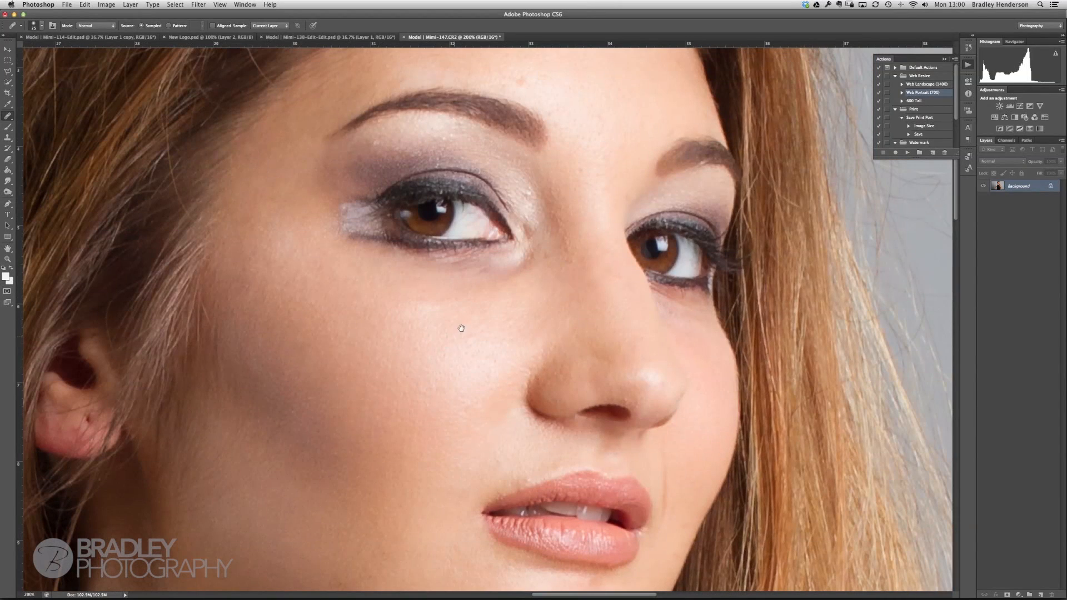
left_click(510, 175, "alt")
left_click(530, 187)
left_click(530, 196)
left_click(604, 190)
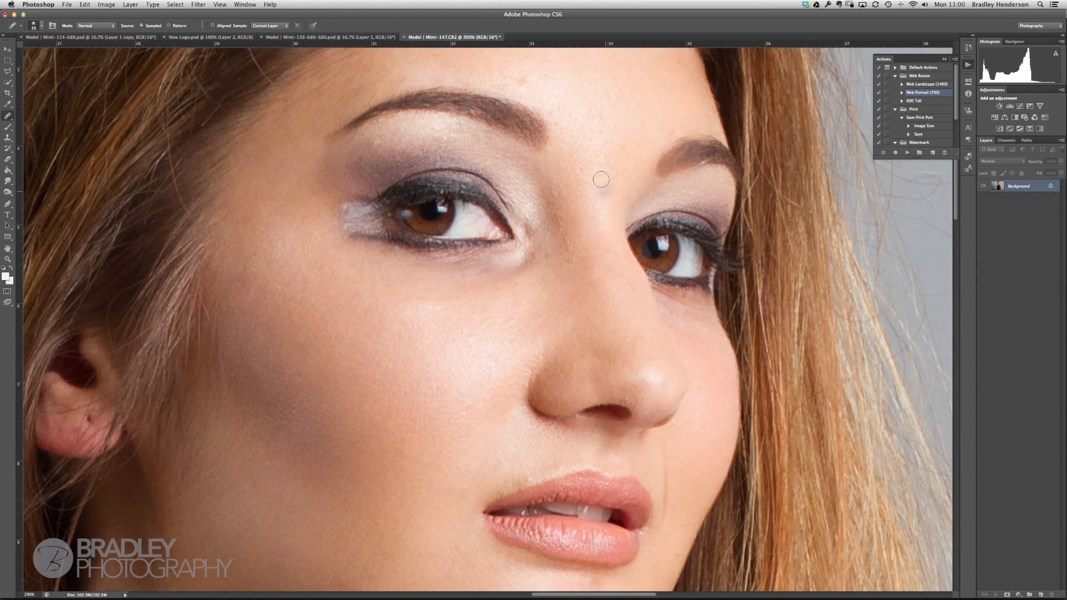
left_click(605, 162, "alt")
left_click_drag(583, 169, 582, 166)
Heal the forehead blemishes above the eyebrow and the uneven skin along the upper side of the nose bridge.
left_click_drag(592, 111, 556, 245)
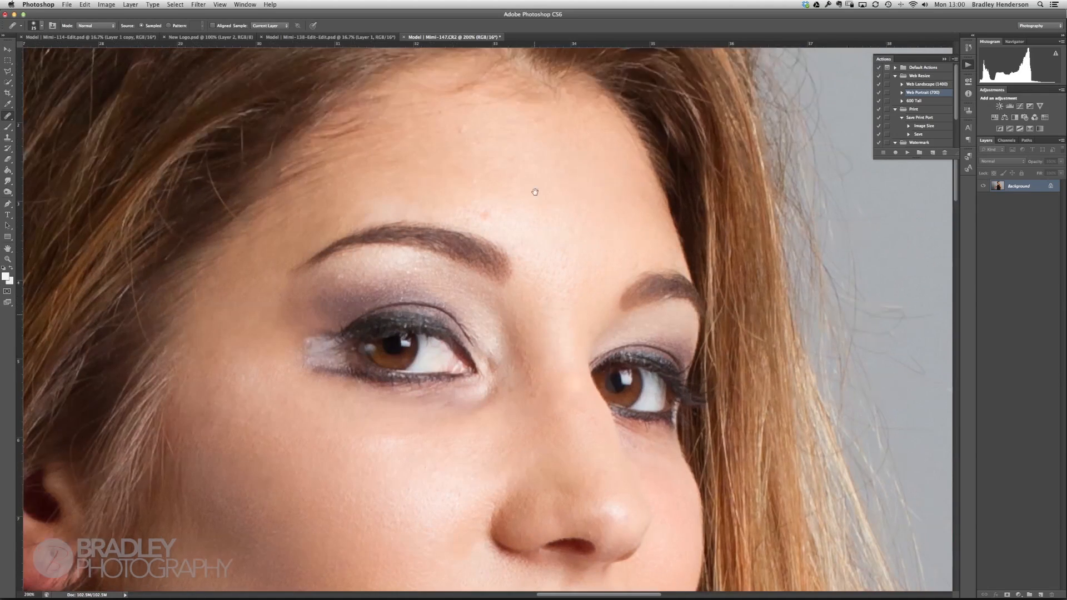
left_click(490, 201, "alt")
left_click(483, 214)
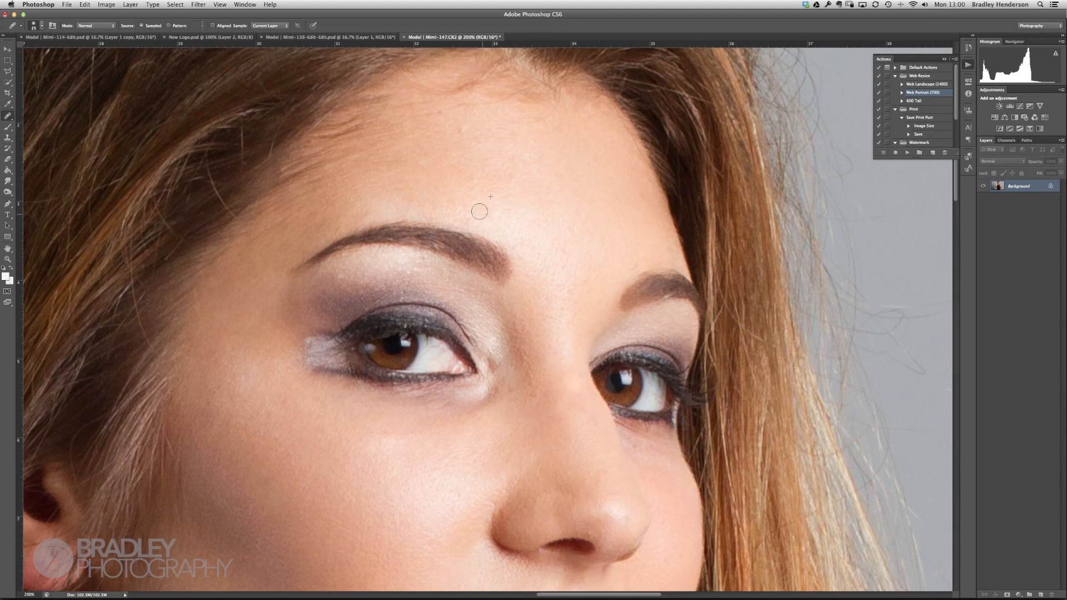
left_click(509, 135, "alt")
left_click(463, 131)
left_click(461, 136, "alt")
left_click(508, 143)
left_click(547, 329, "alt")
left_click_drag(512, 329, 537, 383)
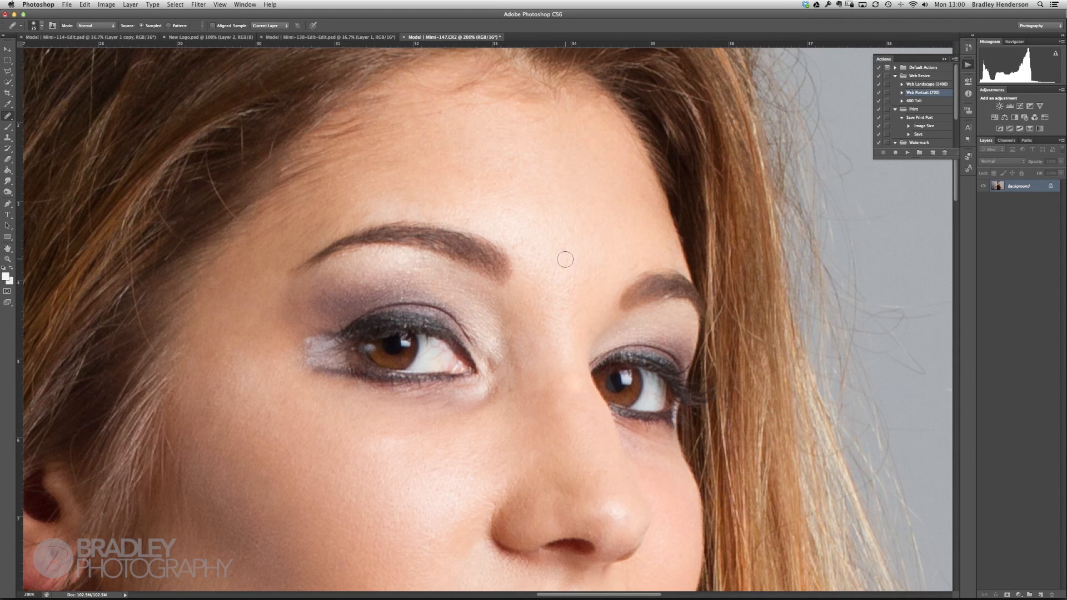
Try to heal the marks on the far cheek edge beside the mouth, and undo the stroke.
scroll(543, 290, "down", 10)
scroll(543, 291, "right", 4)
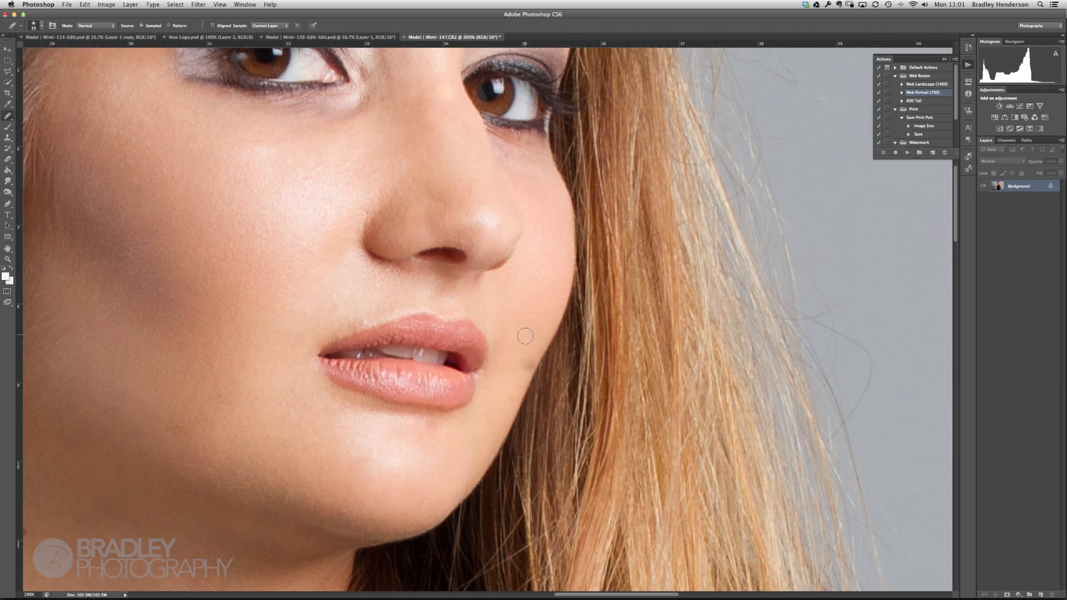
key("super+z")
key("super+z")
left_click_drag(506, 389, 513, 397)
key("super+z")
Heal the small mark on the far cheek edge beside the mouth at high magnification with skin sampled next to it.
scroll(510, 395, "up", 5)
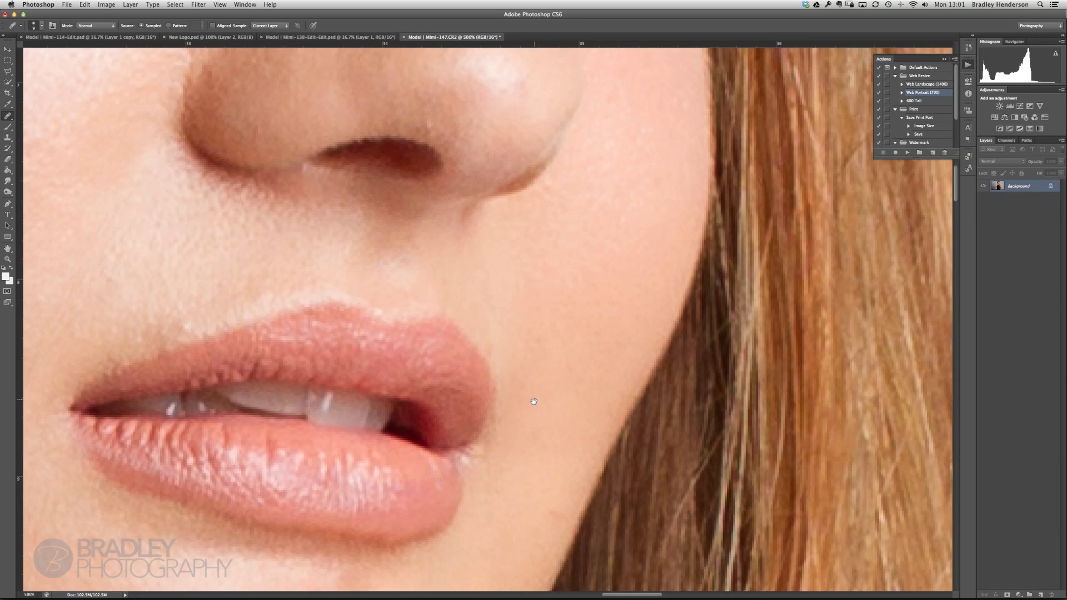
left_click_drag(526, 383, 471, 271)
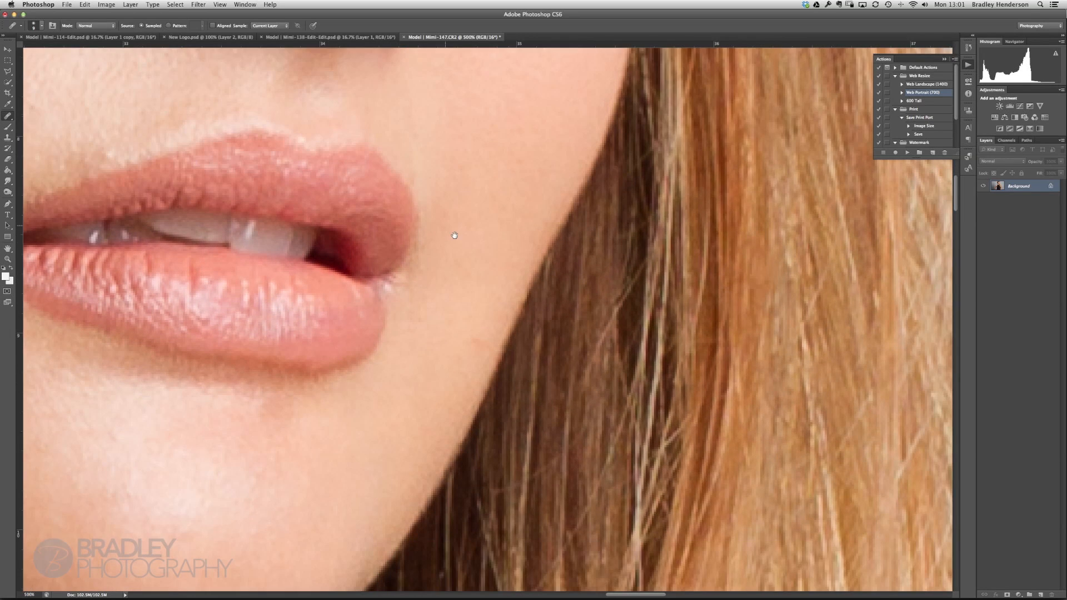
left_click(468, 304, "alt")
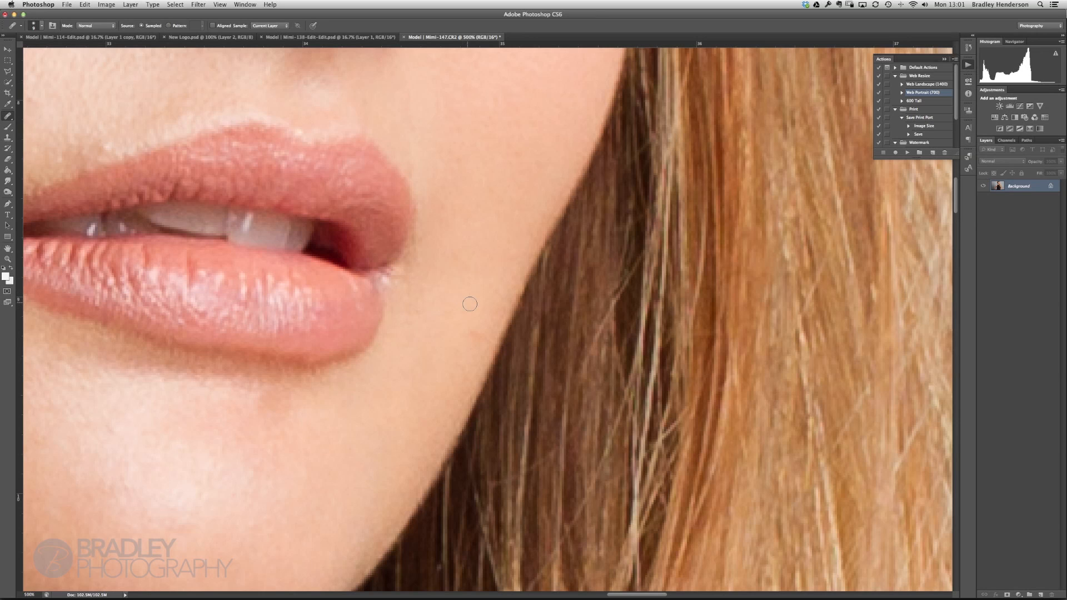
left_click_drag(474, 324, 487, 338)
Heal the small spot near the tip of the nose.
left_click_drag(491, 179, 484, 311)
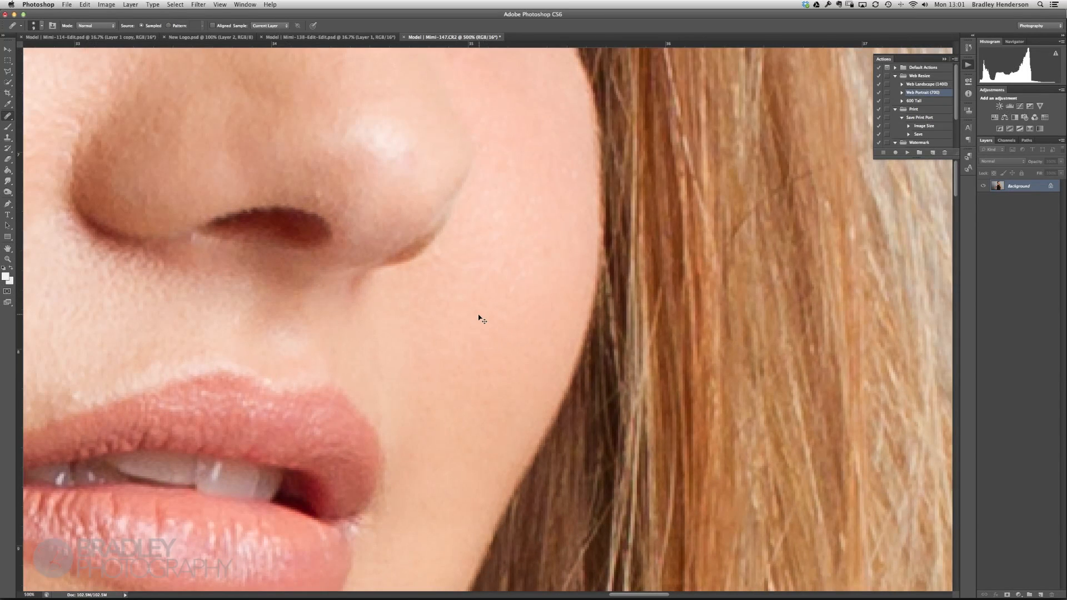
key("super+minus")
key("super+minus")
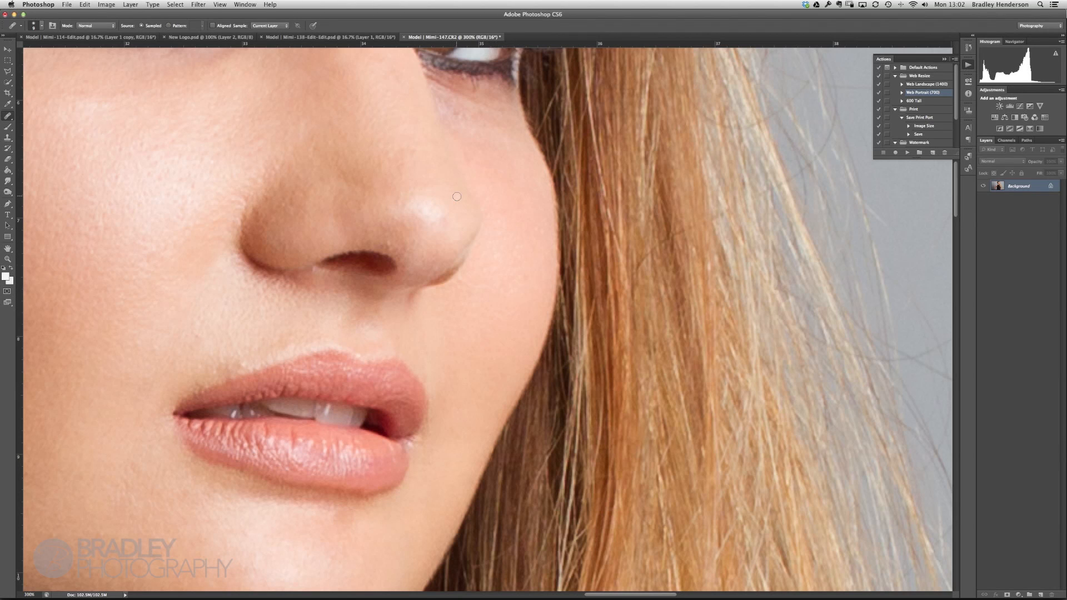
left_click(444, 215)
Enlarge the healing brush and heal the area under the eye with skin sampled from the cheek below.
left_click_drag(532, 316, 601, 395)
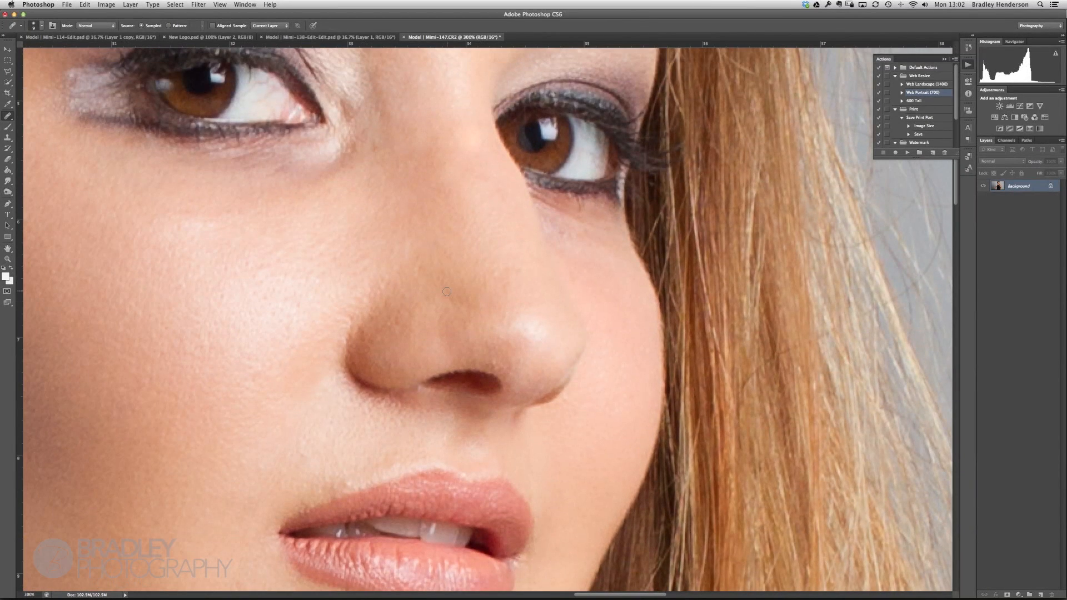
key("super+minus")
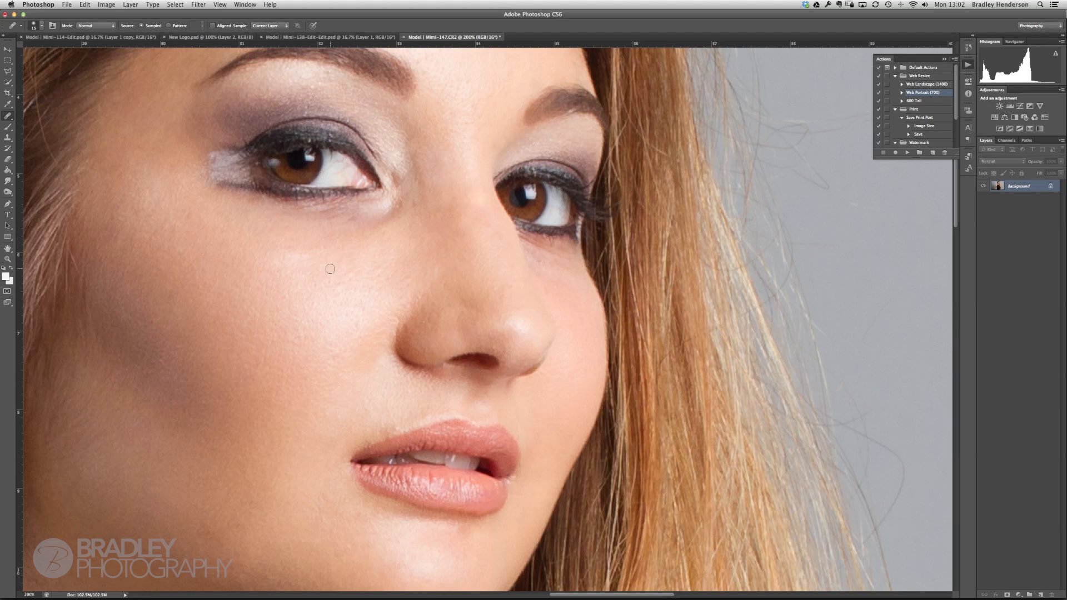
key("bracketright")
key("alt+super+z")
left_click(286, 274, "alt")
mouse_move(282, 254)
left_mouse_down()
mouse_move(322, 250)
mouse_move(399, 210)
left_mouse_up()
Remove the mole on the neck below the jaw with the Healing Brush.
scroll(479, 222, "up", 10)
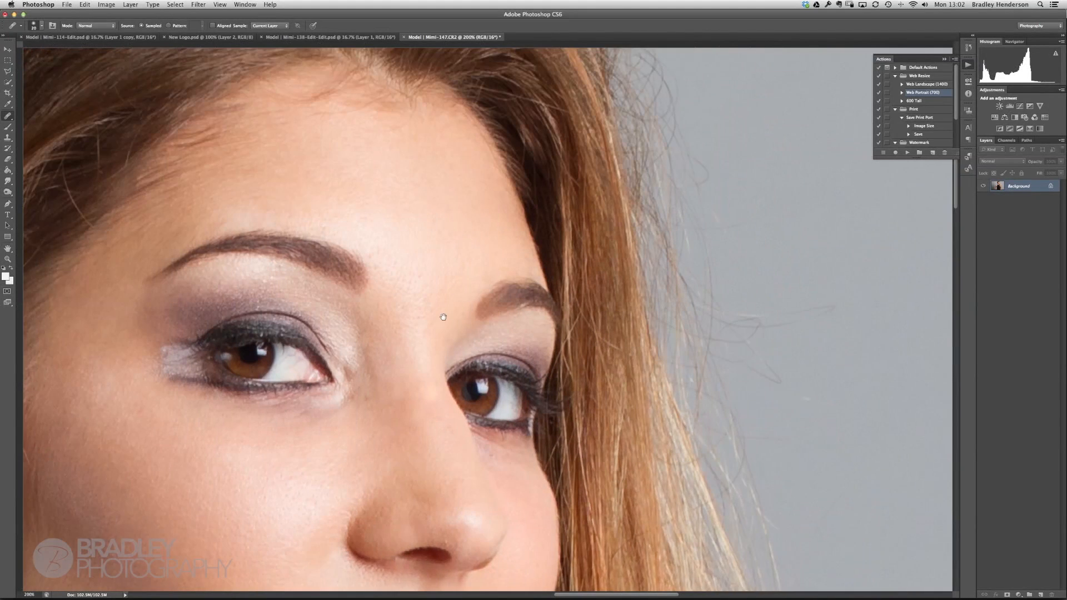
scroll(408, 279, "down", 10)
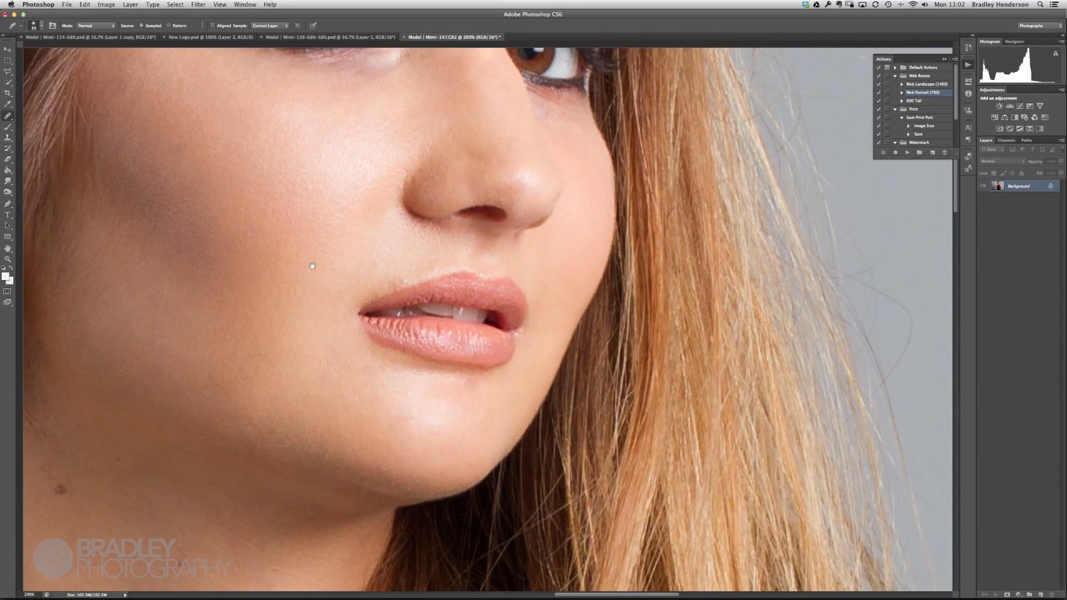
left_click_drag(313, 265, 356, 229)
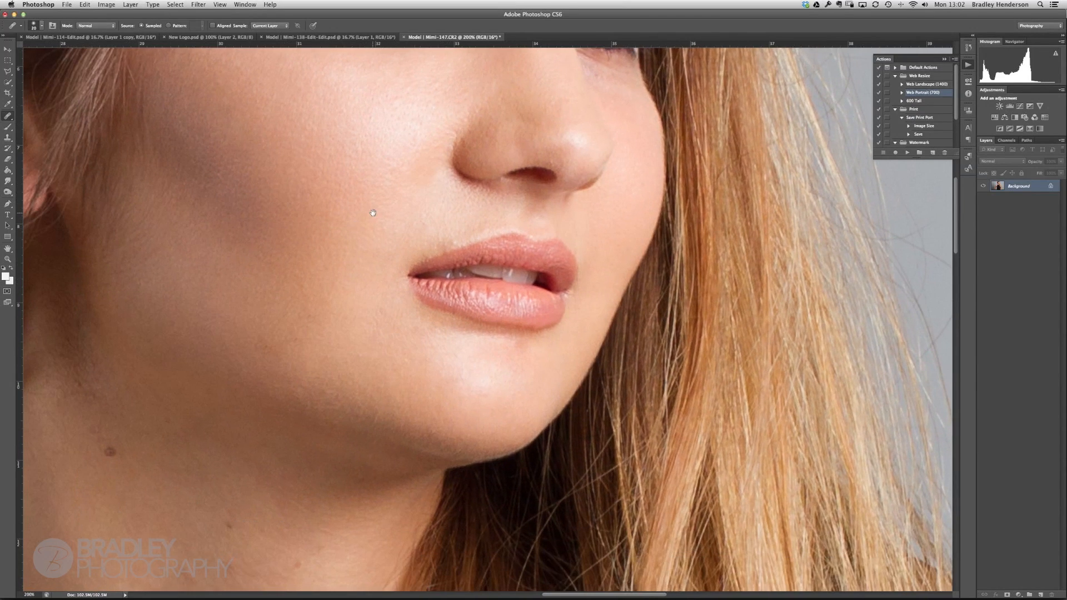
left_click_drag(221, 400, 267, 369)
left_click(158, 433, "alt")
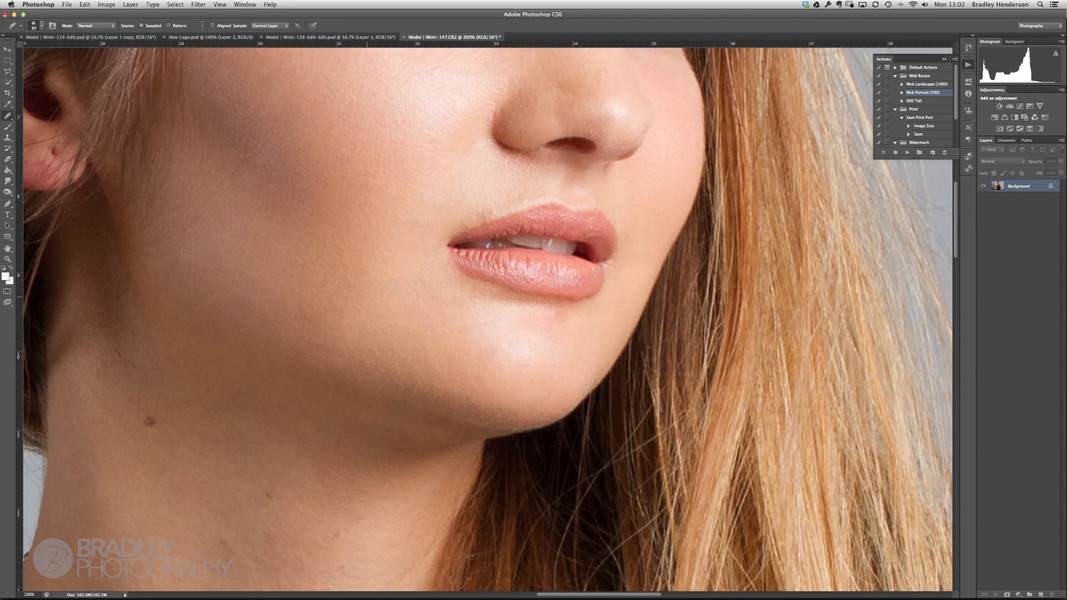
left_click(526, 343, "alt")
left_click(146, 422)
left_click_drag(149, 423, 154, 423)
left_click(146, 421)
Heal the remaining spots on the neck and lower cheek, and reduce the brush size.
left_click(334, 508)
left_click(327, 317)
left_click_drag(397, 225, 377, 299)
key("bracketleft")
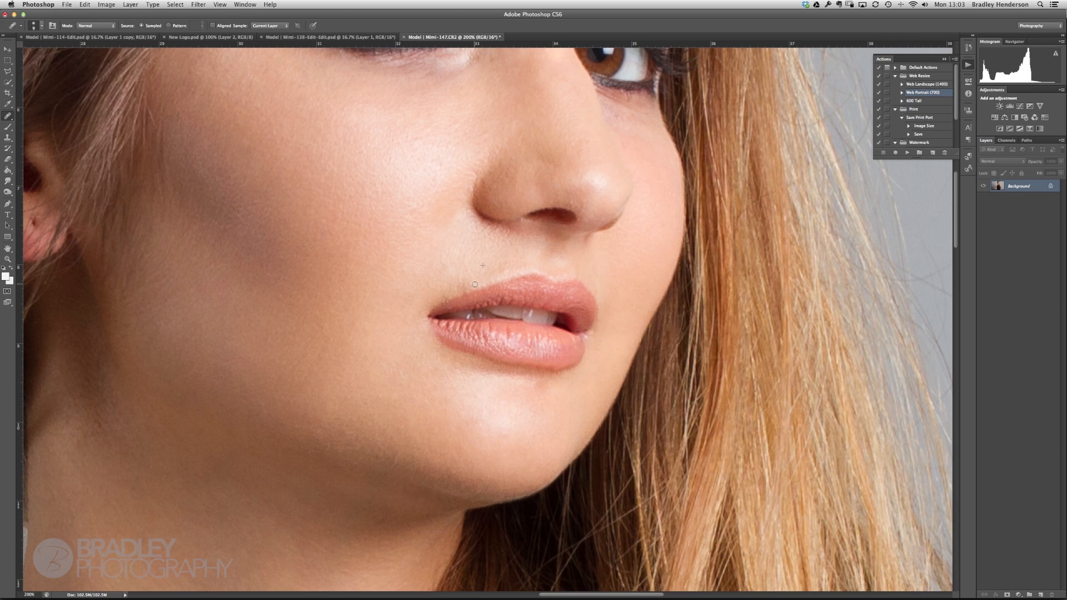
Switch to the Spot Healing Brush and remove the small veins in the white of the eye.
mouse_move(542, 169)
left_mouse_down()
mouse_move(520, 217)
mouse_move(458, 275)
mouse_move(431, 278)
mouse_move(460, 332)
left_mouse_up()
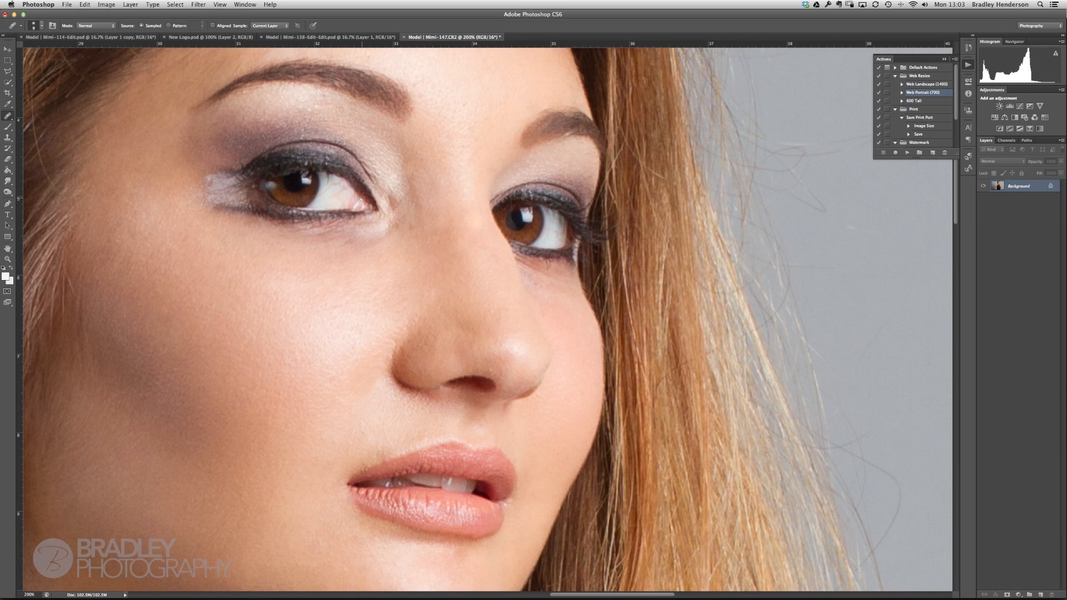
left_click(9, 118)
left_click(45, 118)
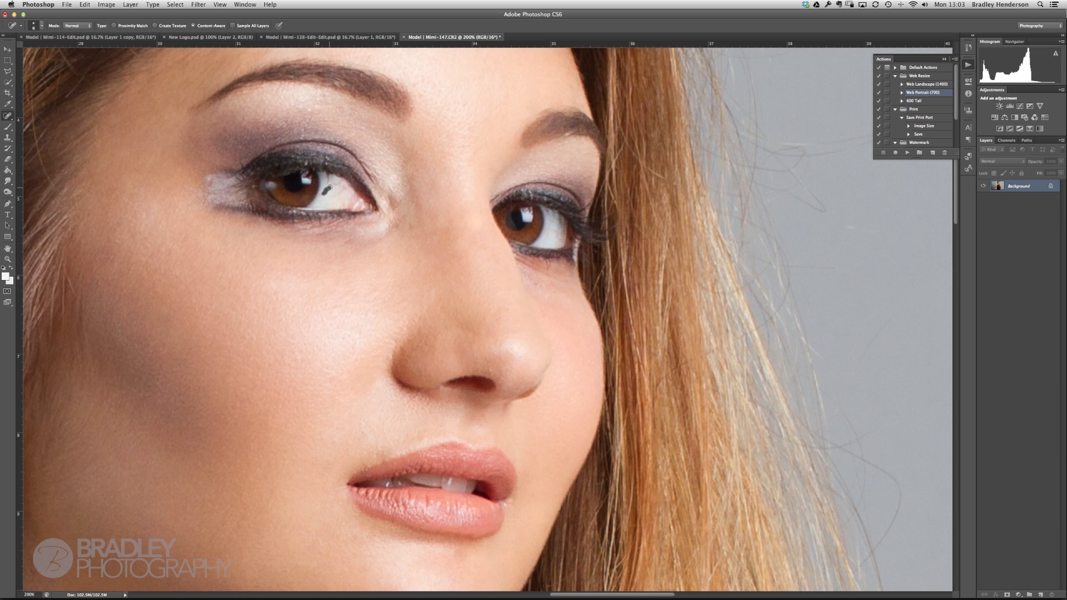
left_click_drag(338, 183, 346, 191)
Switch back to the Healing Brush for retouching the earlobe.
left_click_drag(421, 156, 342, 340)
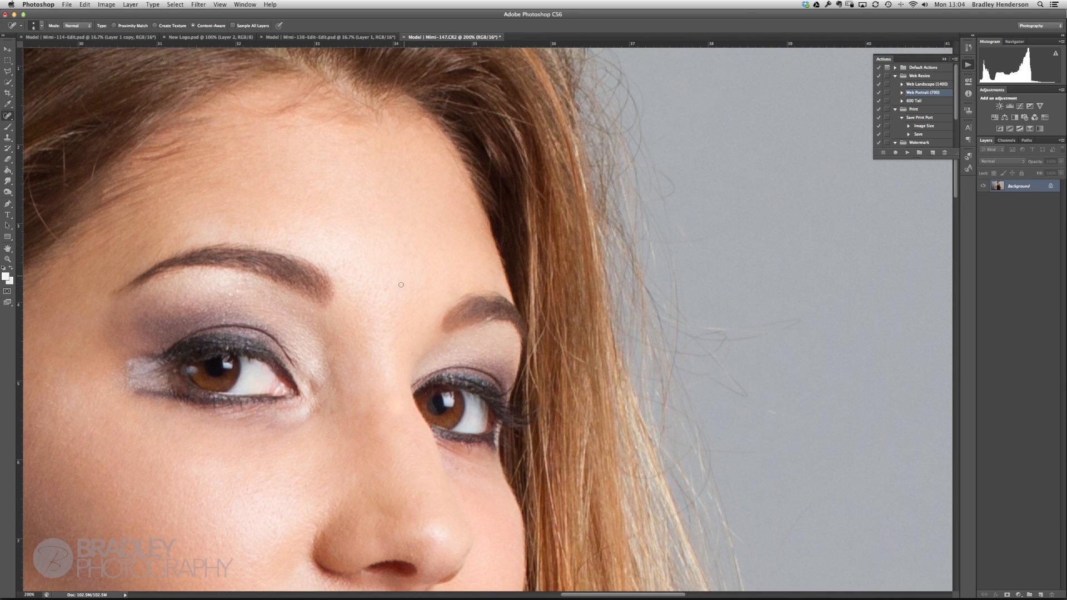
key("super+minus")
key("super+minus")
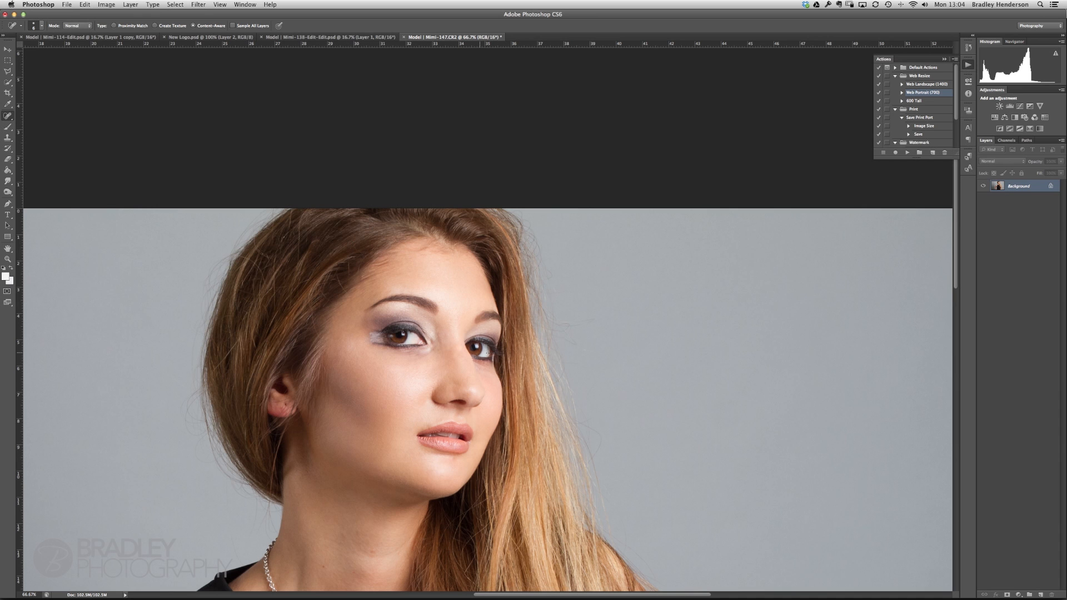
left_click_drag(393, 382, 592, 250)
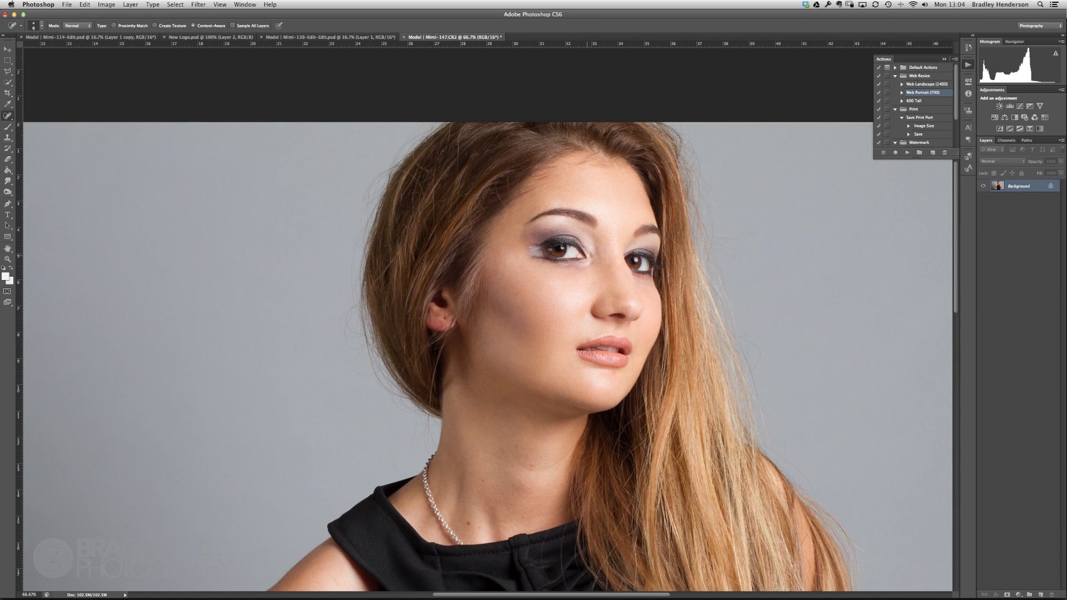
key("super+plus")
key("super+plus")
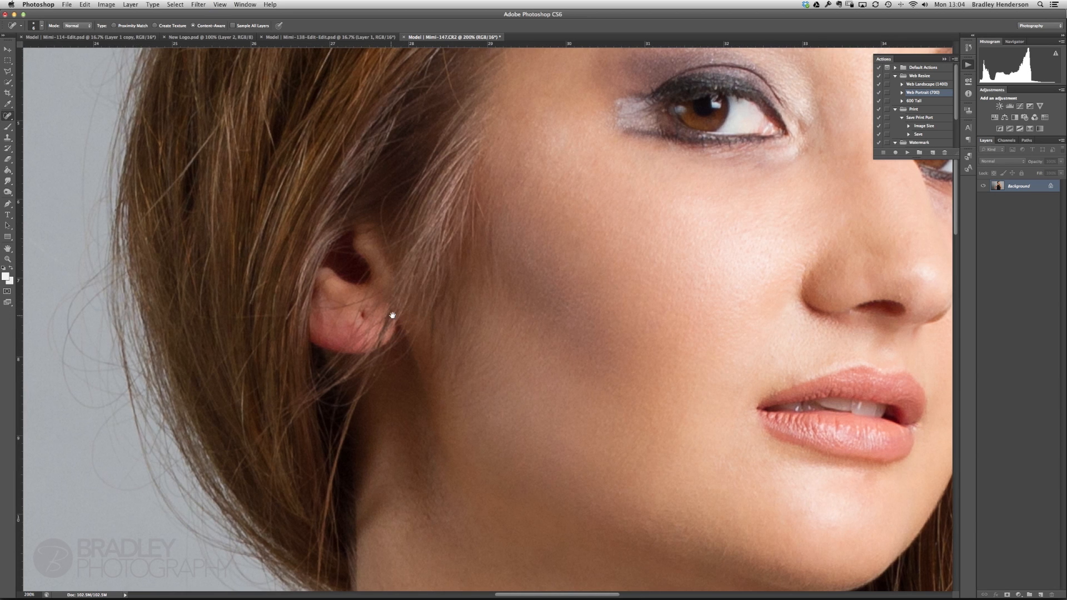
left_click_drag(392, 315, 506, 303)
left_click(6, 118)
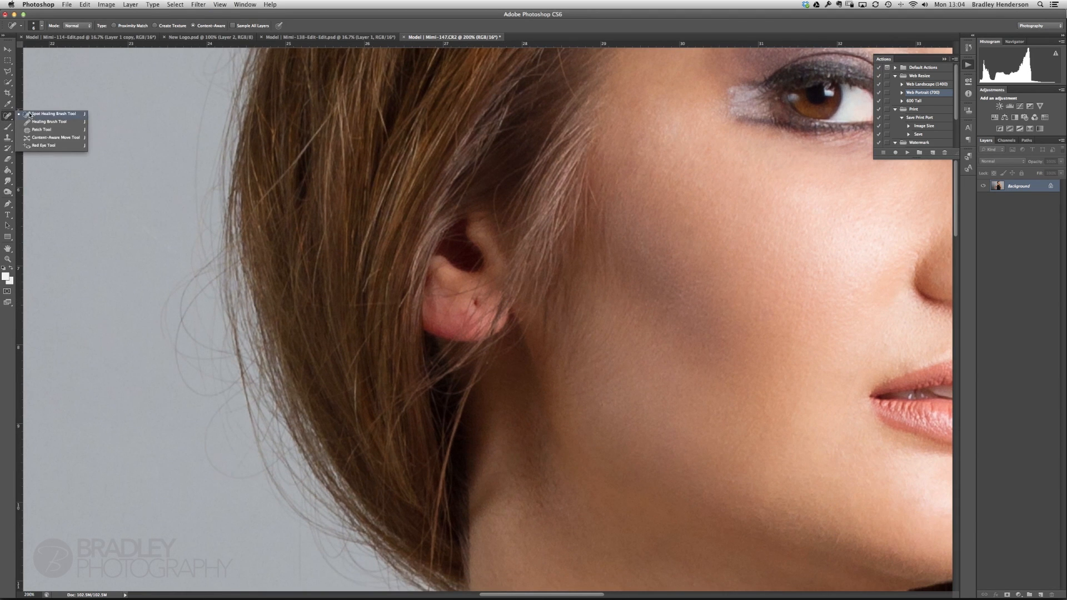
left_click(44, 123)
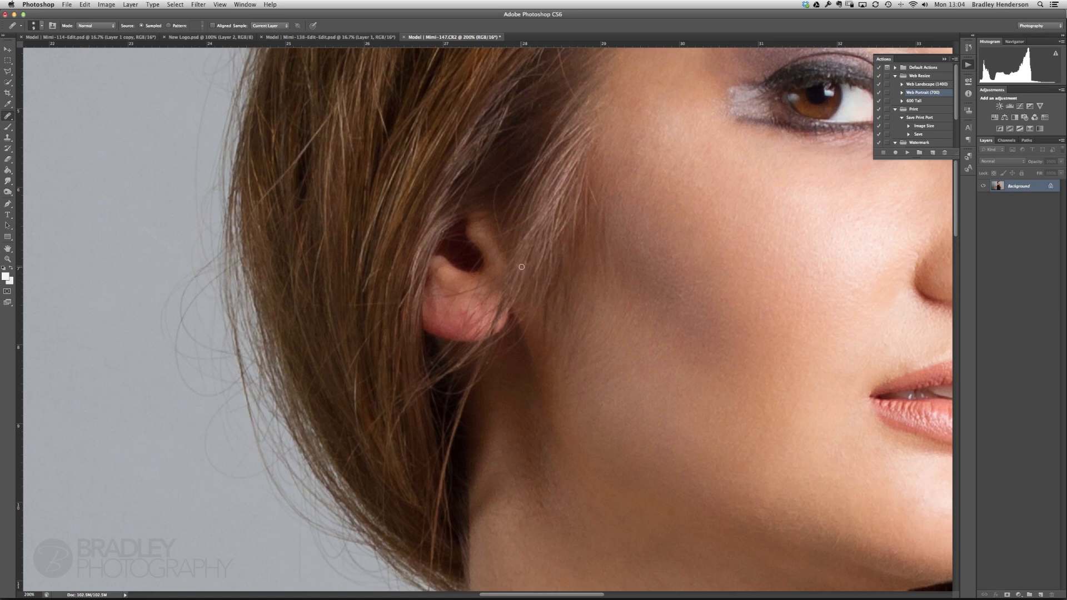
Enlarge the healing brush, sample clean skin above the inner eye corner, and heal the skin between the eye and nose.
key("super+minus")
key("super+minus")
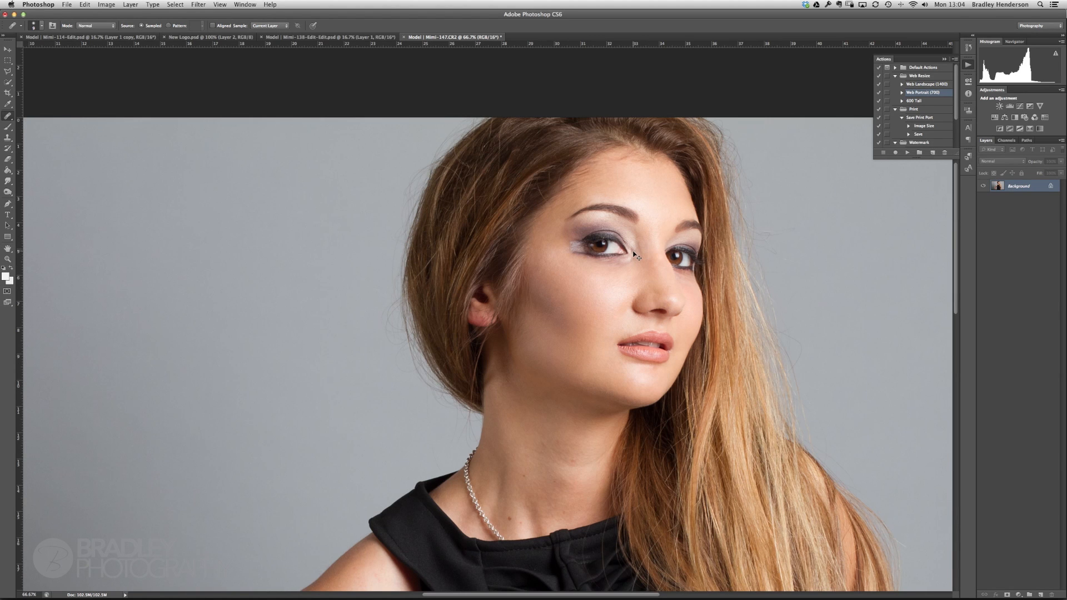
key("super+plus")
key("super+plus")
key("super+plus")
left_click_drag(622, 264, 473, 350)
left_click_drag(901, 119, 693, 239)
key("bracketright")
key("bracketright")
left_click(691, 235, "alt")
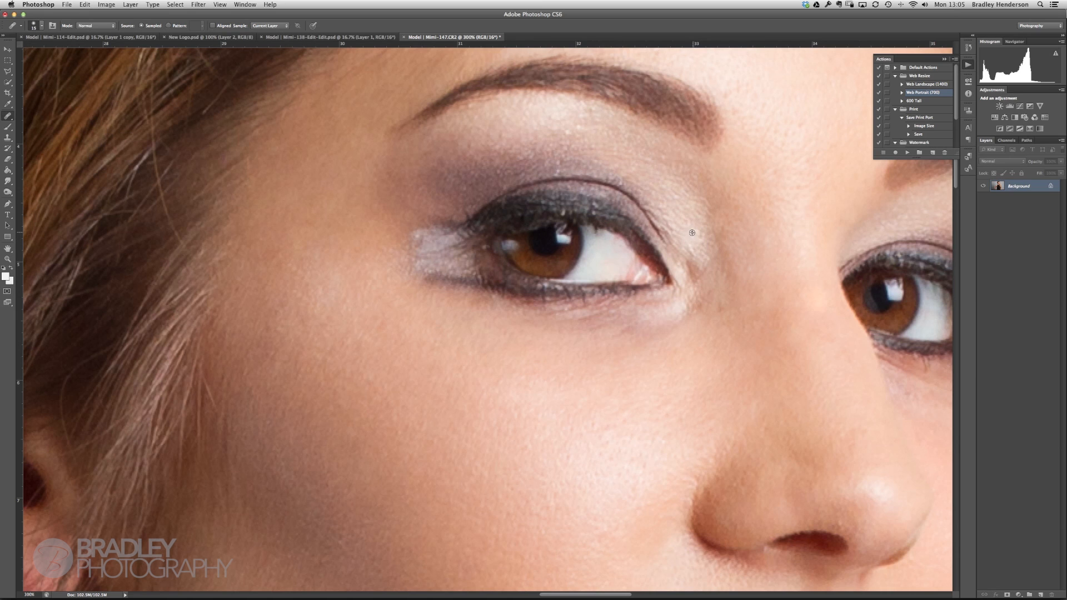
left_click_drag(690, 264, 697, 276)
left_click_drag(738, 234, 732, 246)
Heal the skin on the cheek beside the nostril.
scroll(636, 361, "down", 5)
scroll(635, 362, "right", 2)
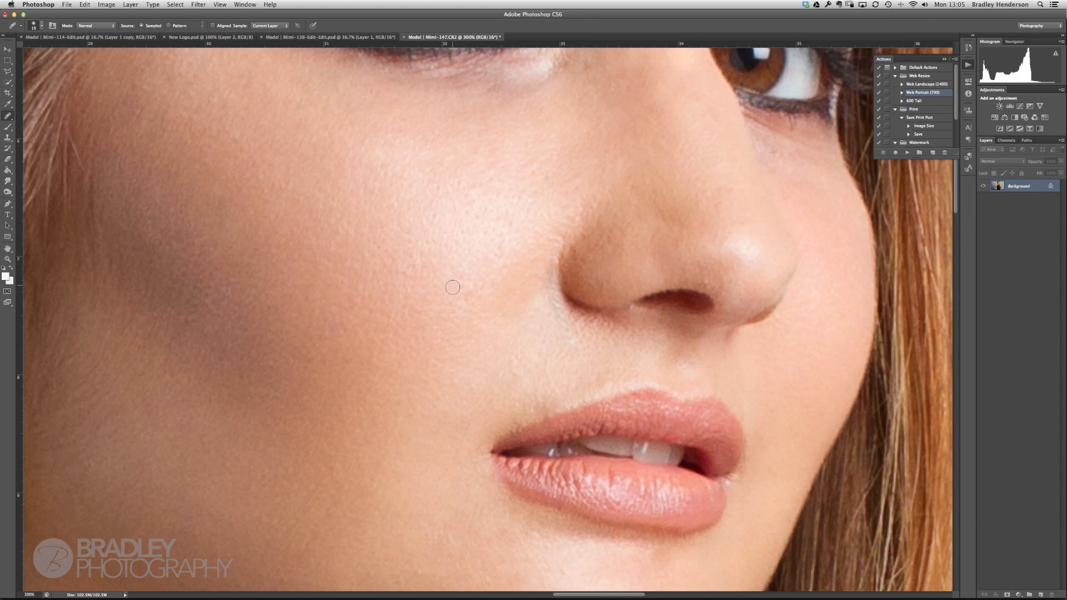
mouse_move(511, 291)
left_mouse_down()
mouse_move(445, 361)
mouse_move(492, 252)
left_mouse_up()
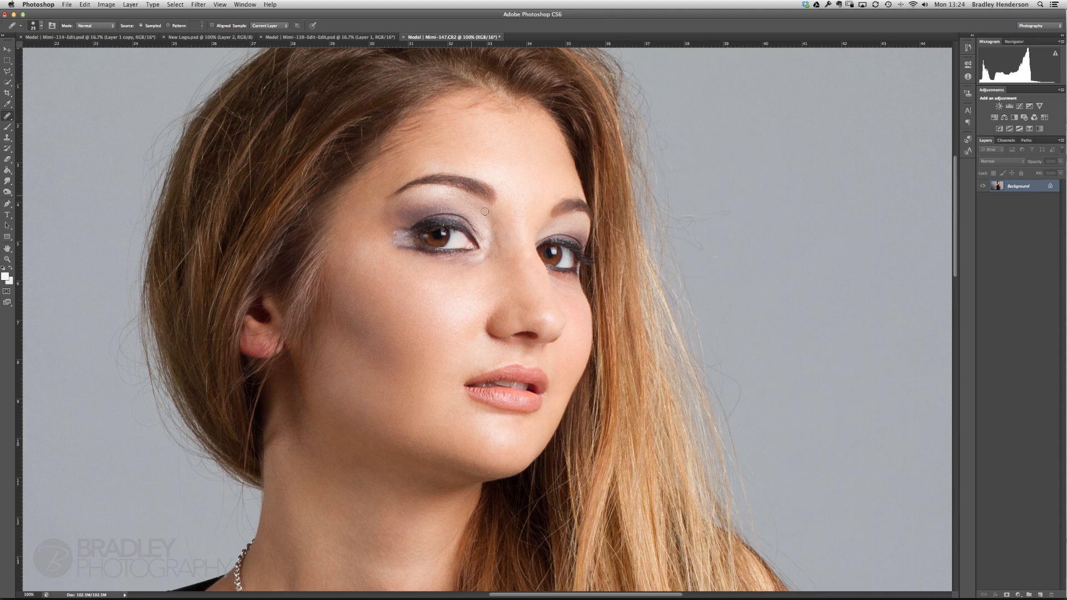
Examine the retouched face, neck and jaw at different magnifications for remaining blemishes.
key("super+minus")
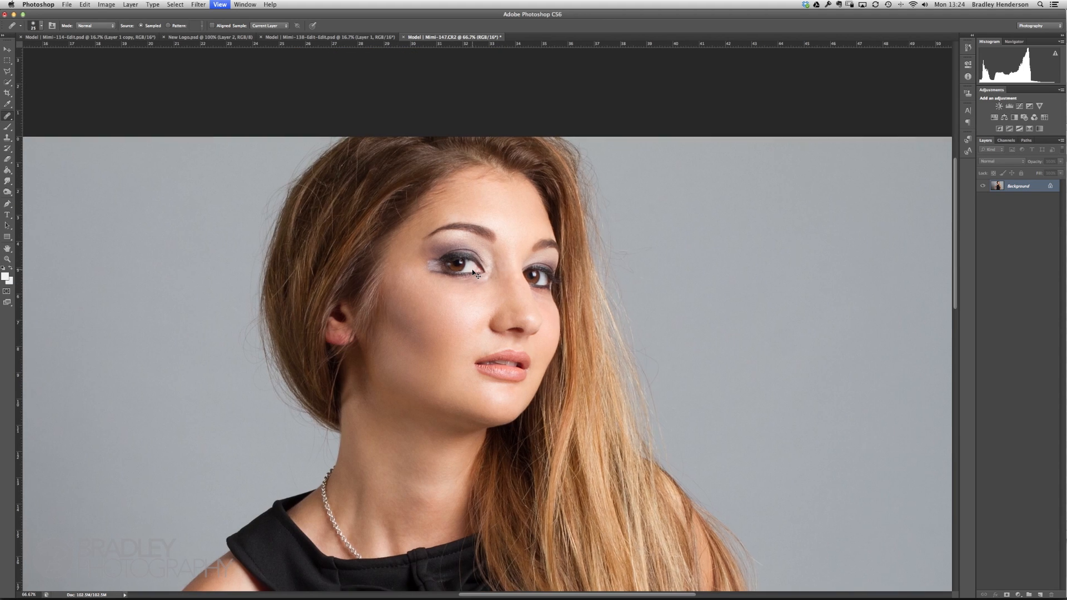
key("super+minus")
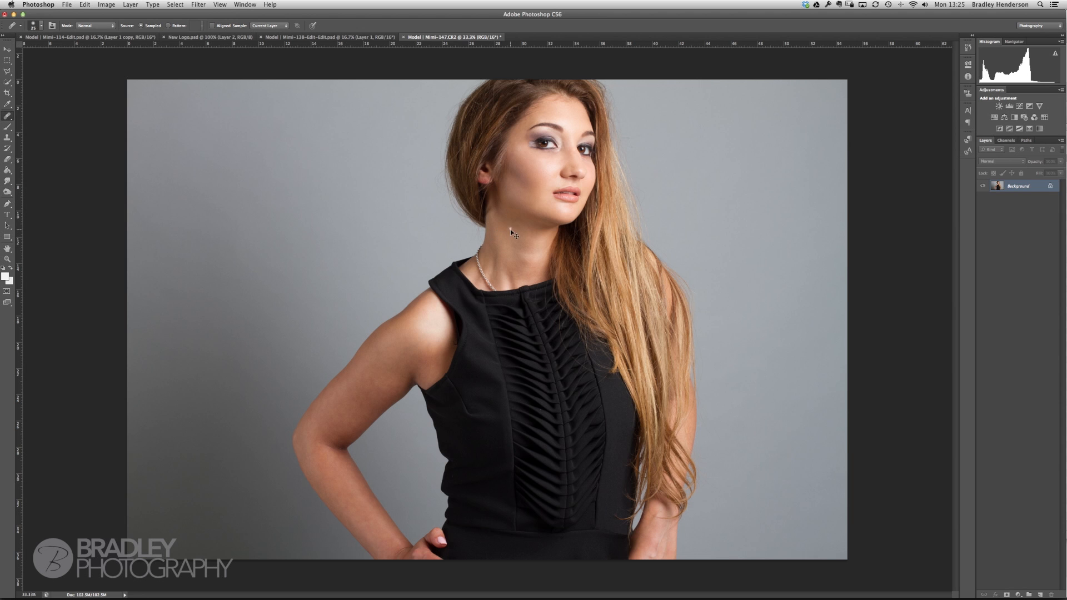
key("super+equal")
key("super+equal")
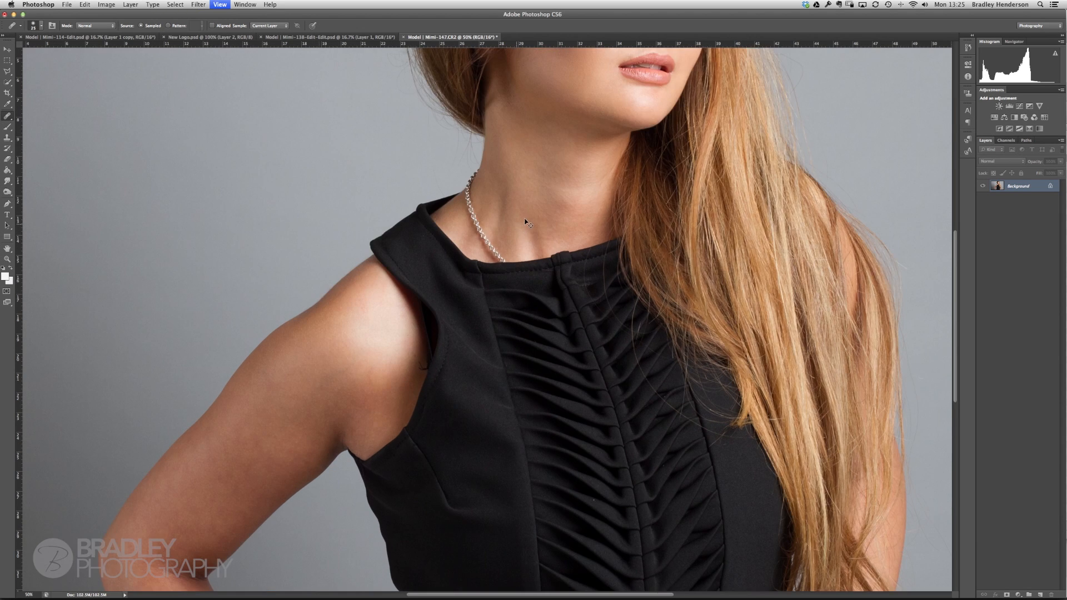
key("super+equal")
key("super+equal")
key("super+equal")
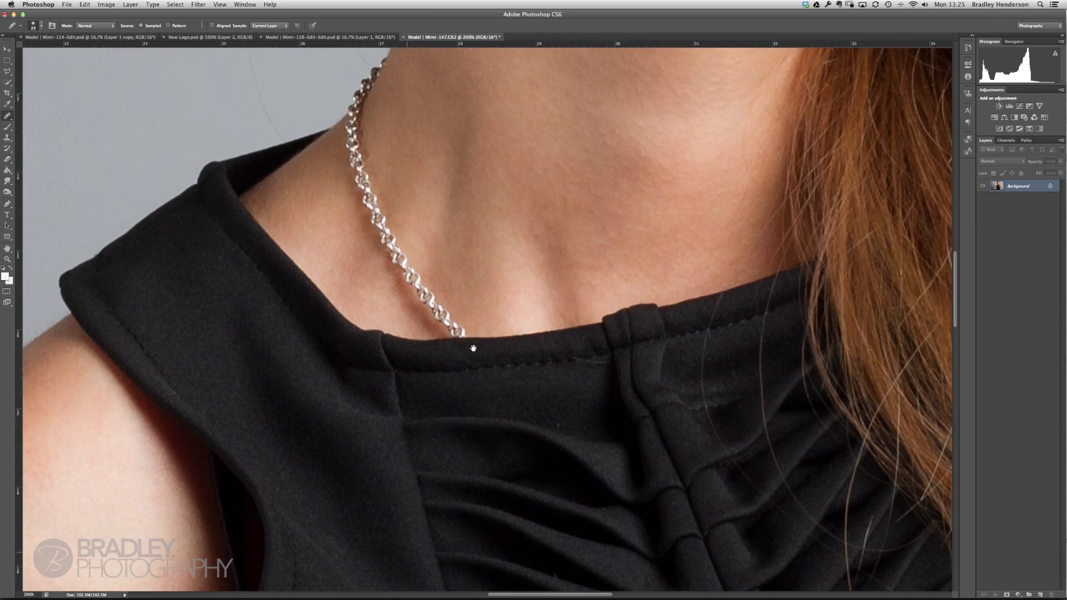
scroll(473, 348, "up", 10)
scroll(473, 348, "right", 4)
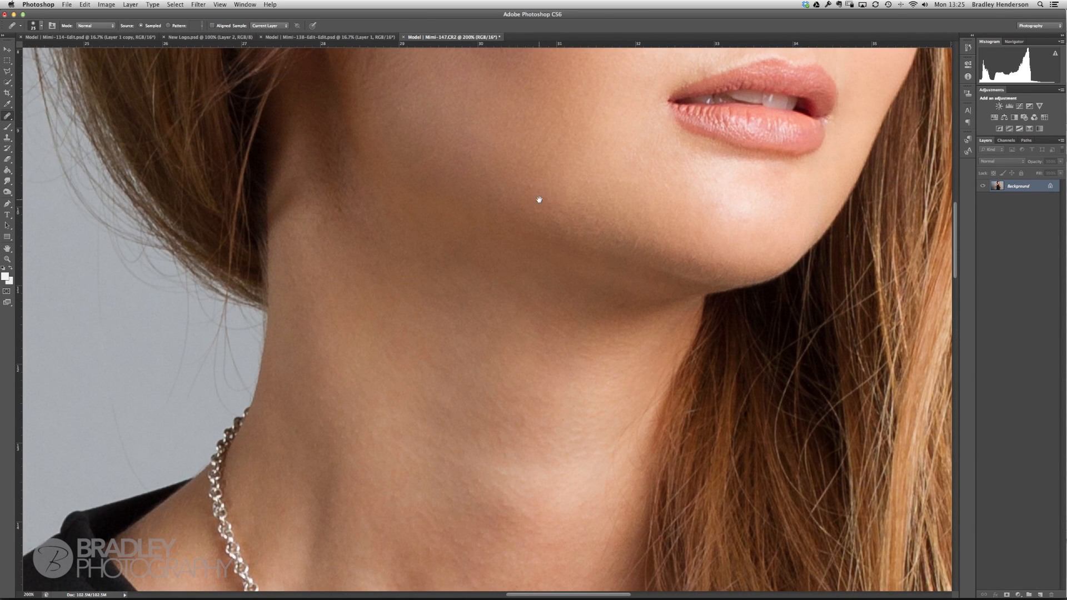
scroll(512, 283, "up", 3)
scroll(512, 284, "right", 1)
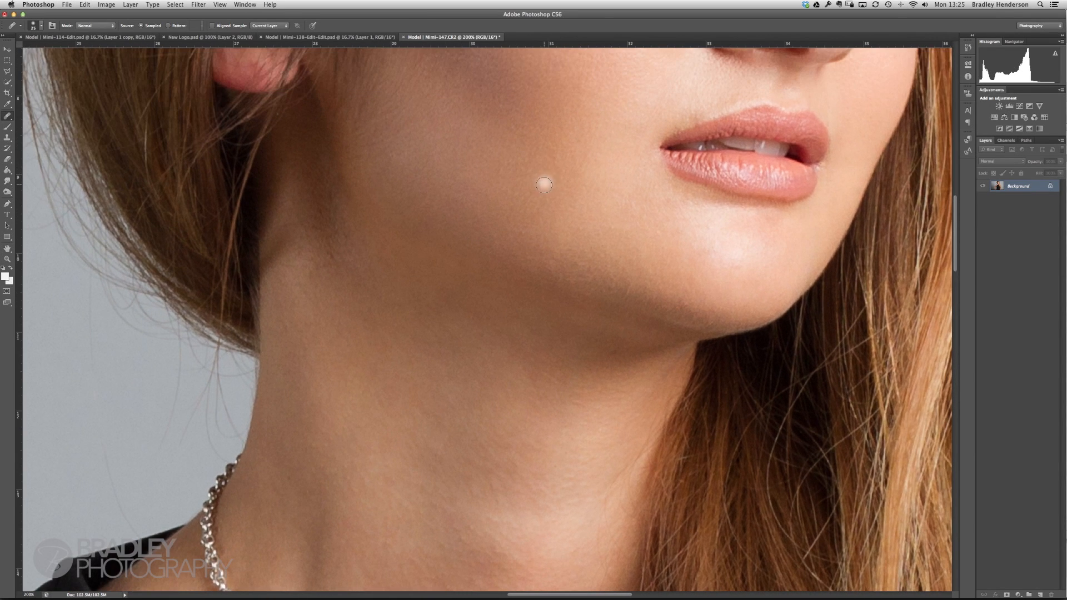
key("super+minus")
key("super+minus")
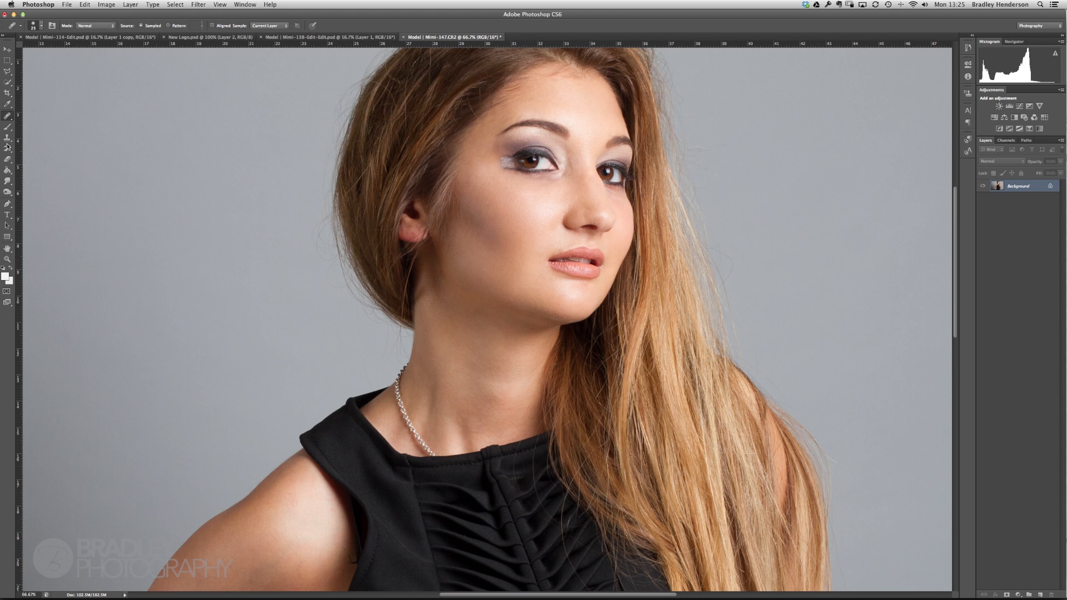
Enter Quick Mask mode and select the Brush tool with its opacity set to 100%.
left_click(207, 239)
key("q")
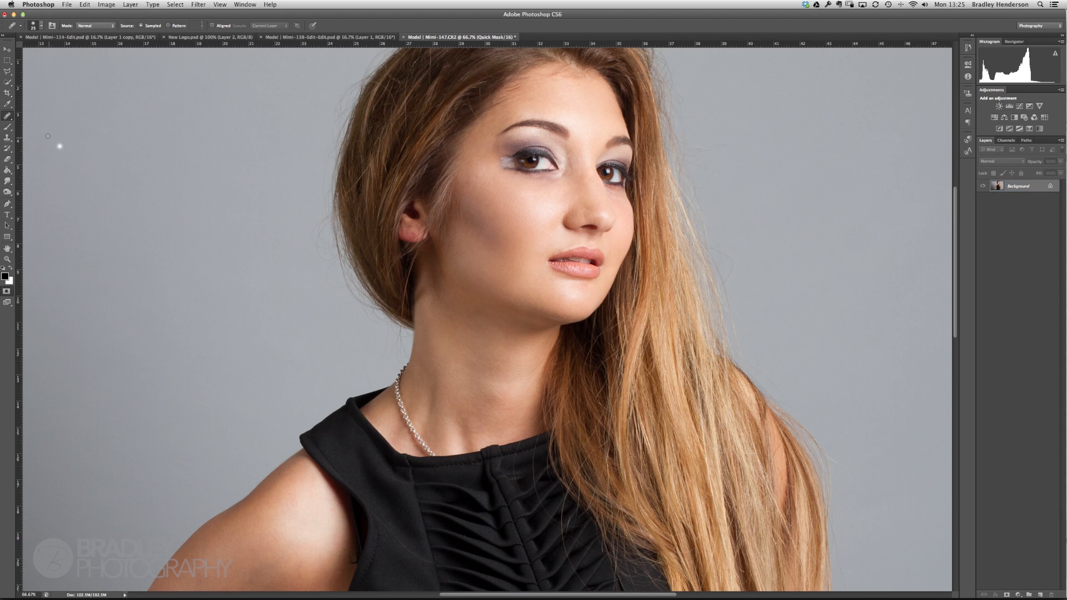
left_click(7, 129)
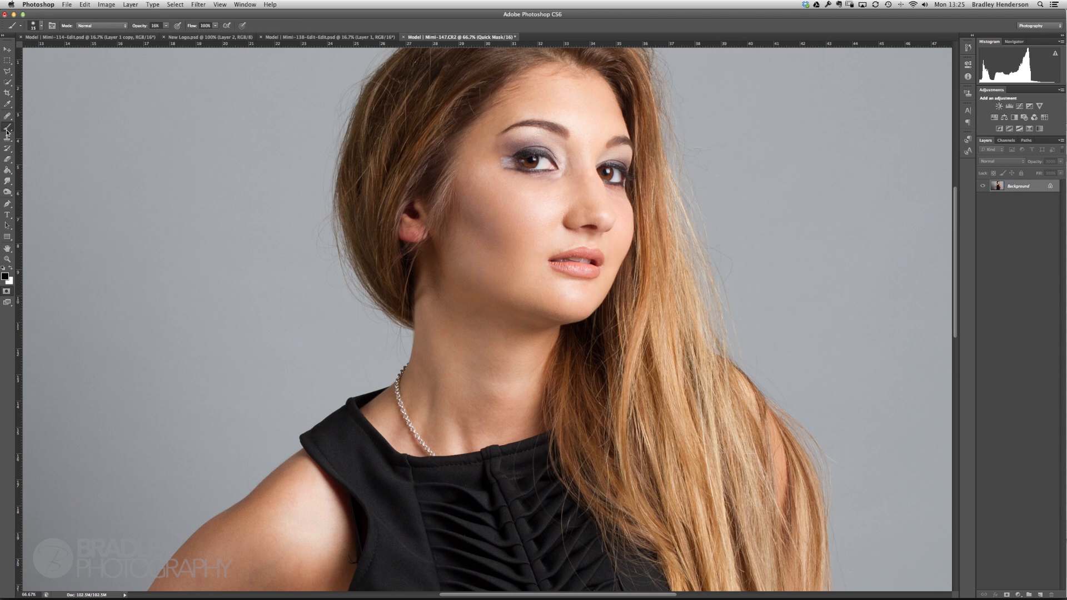
left_click_drag(165, 28, 204, 37)
left_click(33, 26)
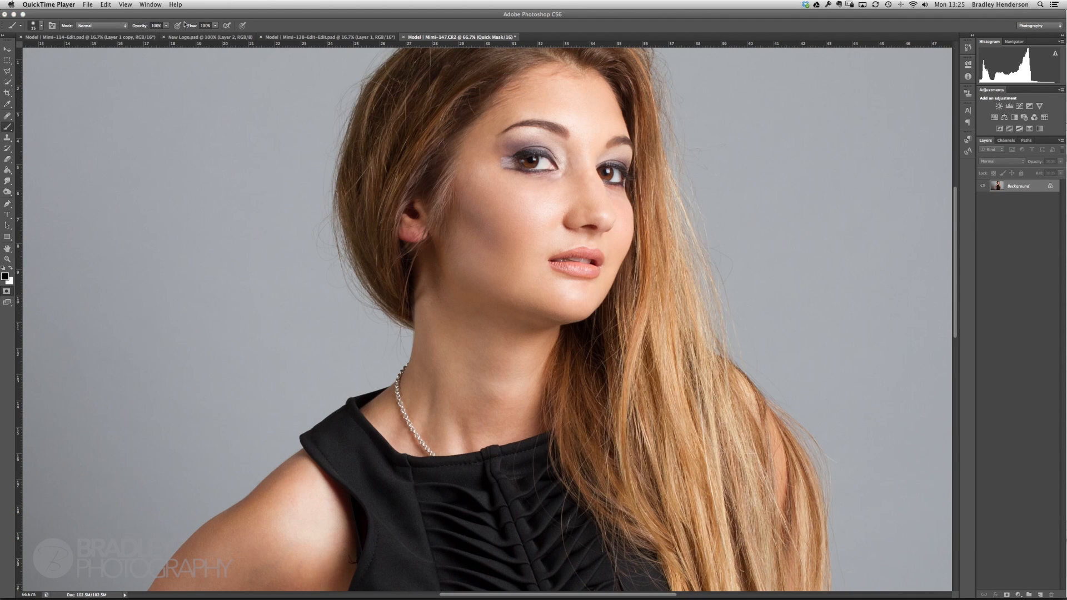
Soften the mask brush to 0% hardness and increase its size.
left_click(40, 43)
left_click(32, 26)
left_click_drag(27, 73, 7, 71)
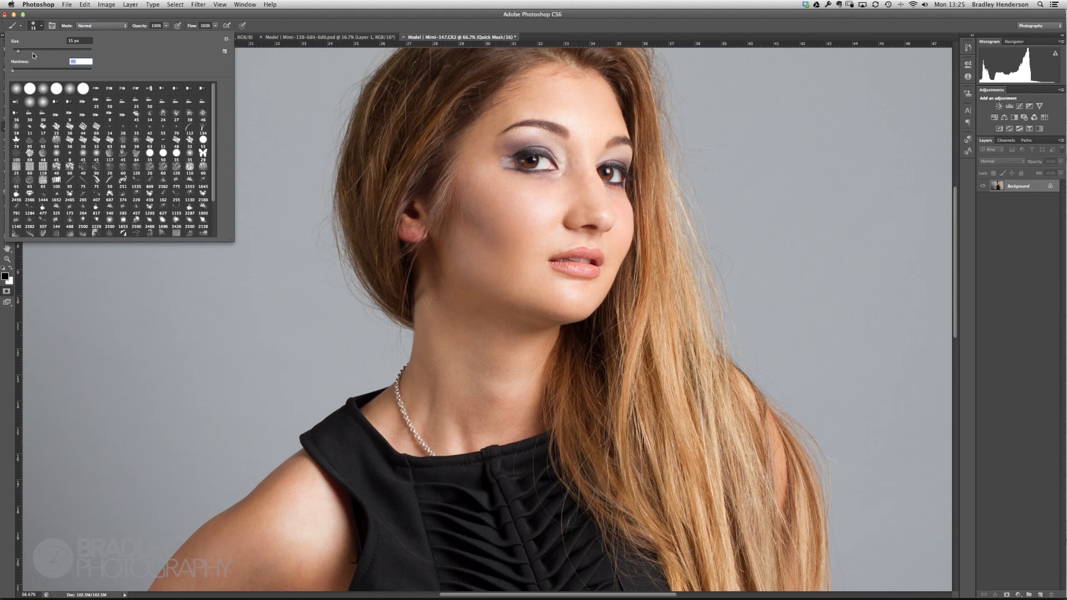
left_click_drag(25, 52, 40, 52)
left_click(317, 25)
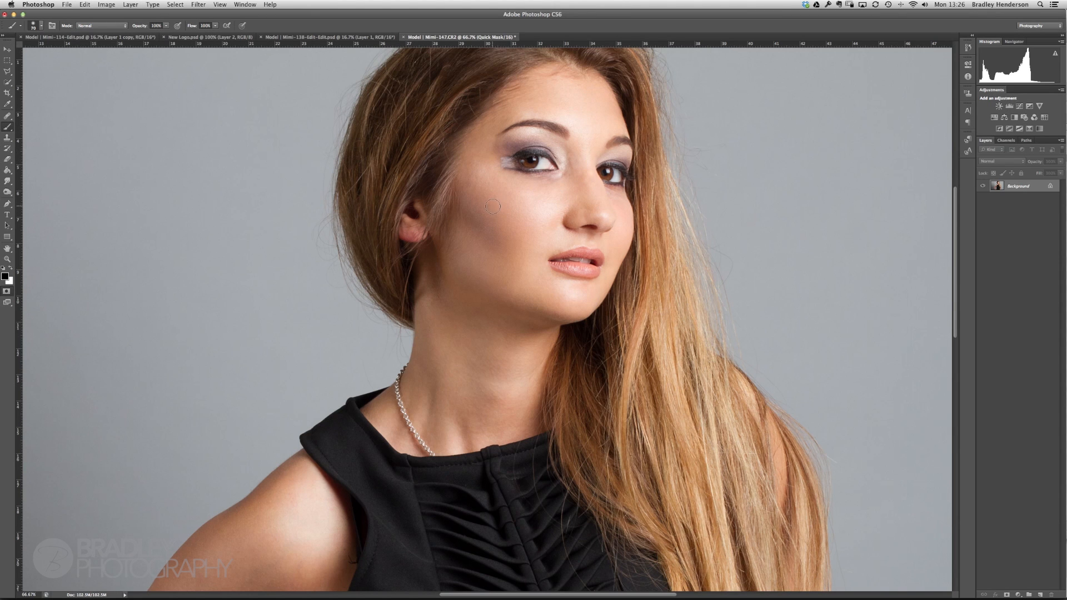
Paint the quick mask over the forehead, the bridge of the nose and the large near cheek, avoiding the eyes and brows.
key("super+plus")
left_click_drag(528, 178, 445, 327)
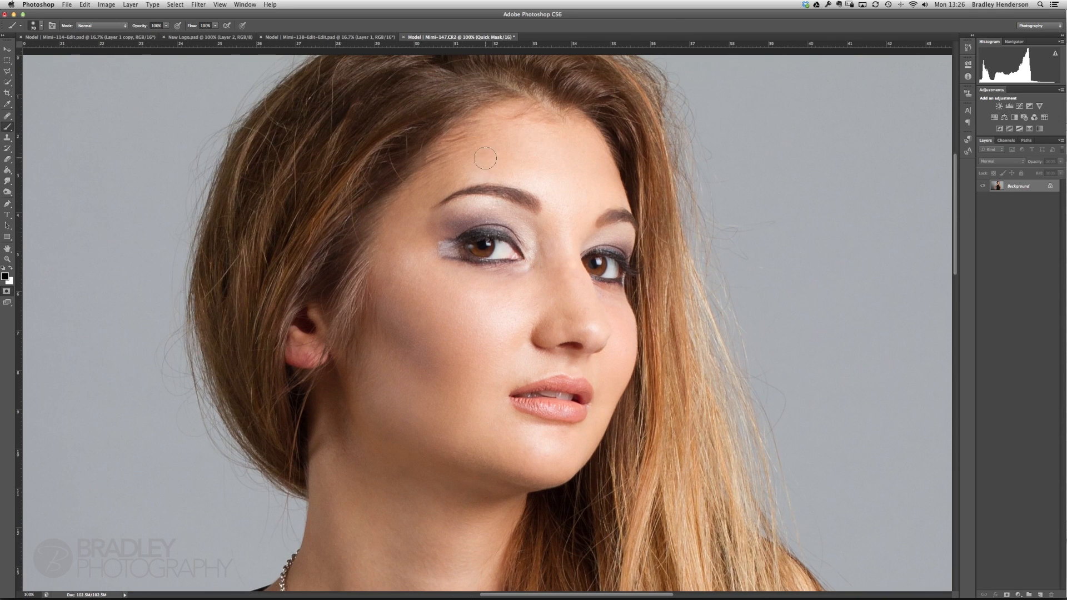
mouse_move(481, 149)
left_mouse_down()
mouse_move(531, 133)
mouse_move(566, 152)
mouse_move(544, 141)
mouse_move(578, 135)
mouse_move(573, 174)
mouse_move(498, 163)
mouse_move(563, 183)
mouse_move(569, 290)
mouse_move(564, 272)
mouse_move(483, 306)
mouse_move(424, 293)
mouse_move(408, 282)
mouse_move(403, 226)
mouse_move(420, 284)
mouse_move(513, 303)
mouse_move(450, 334)
mouse_move(427, 305)
mouse_move(399, 294)
mouse_move(392, 259)
mouse_move(392, 307)
mouse_move(414, 350)
mouse_move(433, 354)
mouse_move(439, 380)
mouse_move(520, 312)
mouse_move(562, 309)
mouse_move(580, 286)
mouse_move(589, 325)
mouse_move(561, 319)
mouse_move(549, 331)
mouse_move(578, 323)
left_mouse_up()
mouse_move(487, 325)
left_mouse_down()
mouse_move(393, 353)
mouse_move(367, 400)
mouse_move(403, 409)
mouse_move(427, 374)
mouse_move(464, 377)
mouse_move(488, 352)
mouse_move(512, 355)
mouse_move(512, 330)
left_mouse_up()
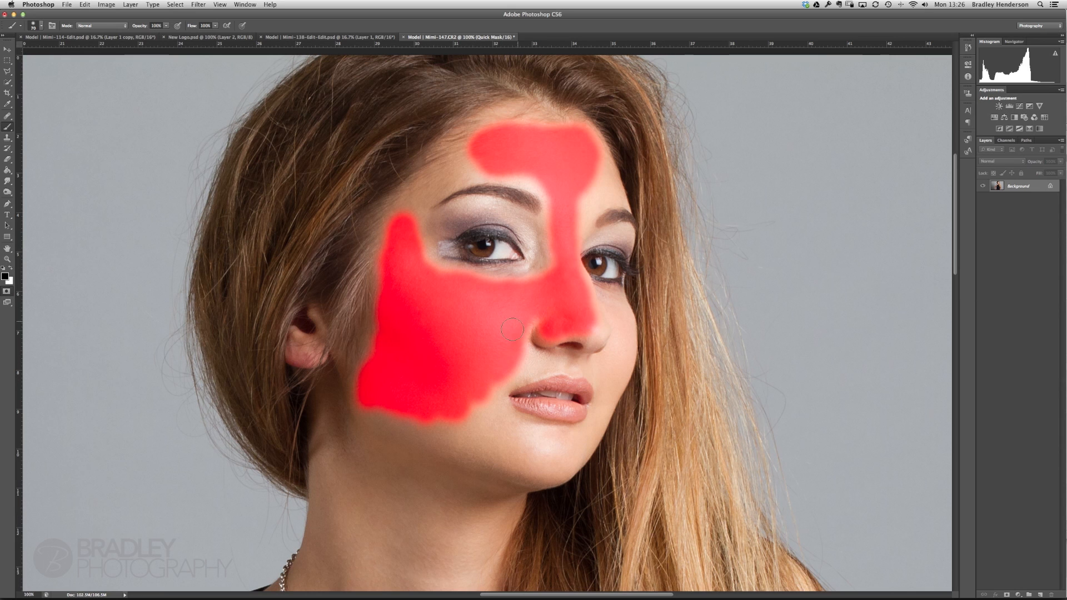
mouse_move(470, 169)
left_mouse_down()
mouse_move(462, 147)
mouse_move(472, 169)
left_mouse_up()
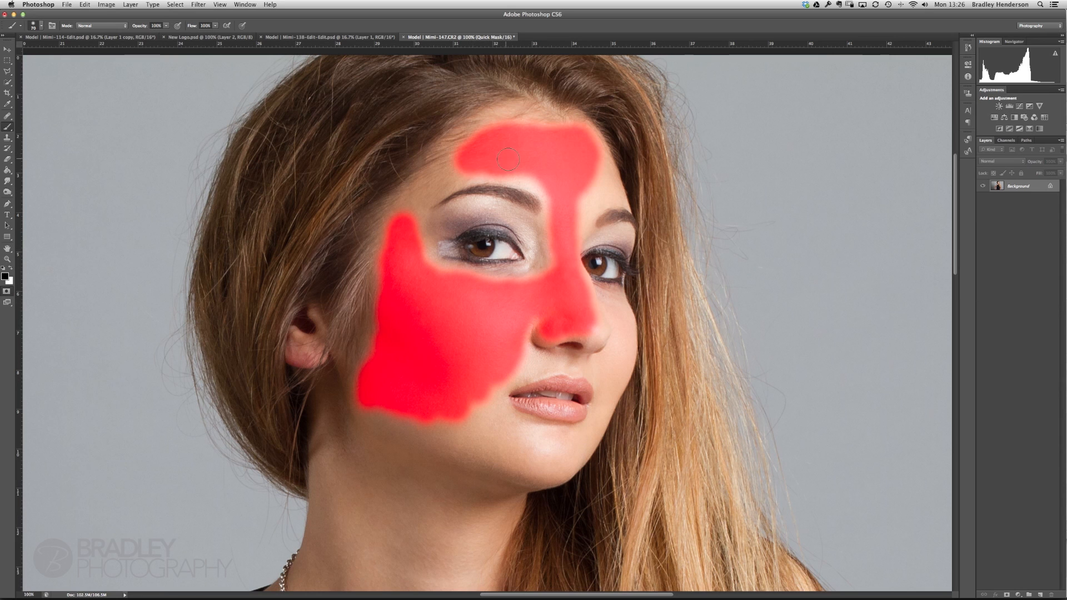
mouse_move(575, 219)
left_mouse_down()
mouse_move(582, 210)
mouse_move(568, 233)
left_mouse_up()
mouse_move(583, 189)
left_mouse_down()
mouse_move(606, 190)
mouse_move(596, 167)
left_mouse_up()
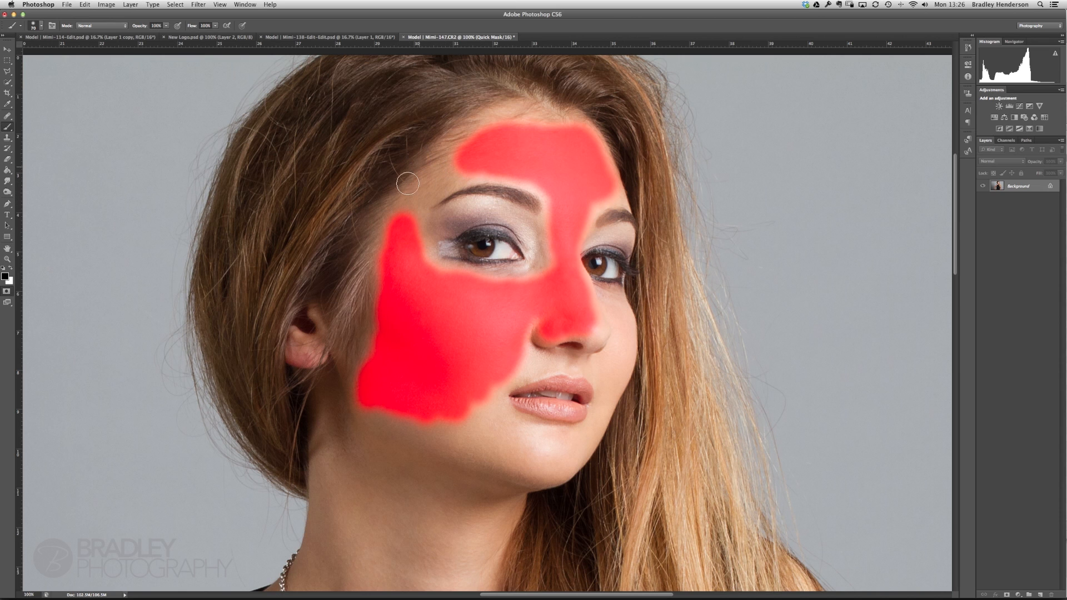
Extend the quick mask over the chin, the jawline and the far cheek, painting around the lips.
mouse_move(476, 392)
left_mouse_down()
mouse_move(491, 431)
mouse_move(511, 445)
mouse_move(535, 451)
mouse_move(580, 434)
mouse_move(515, 436)
left_mouse_up()
left_click_drag(505, 364, 517, 366)
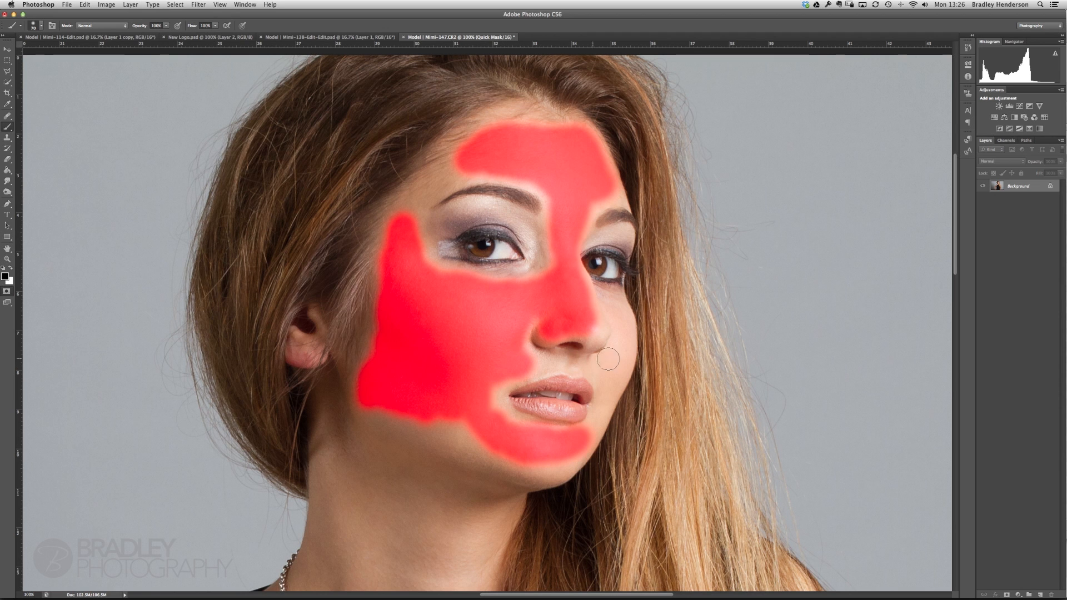
mouse_move(613, 369)
left_mouse_down()
mouse_move(612, 384)
mouse_move(618, 321)
mouse_move(626, 345)
left_mouse_up()
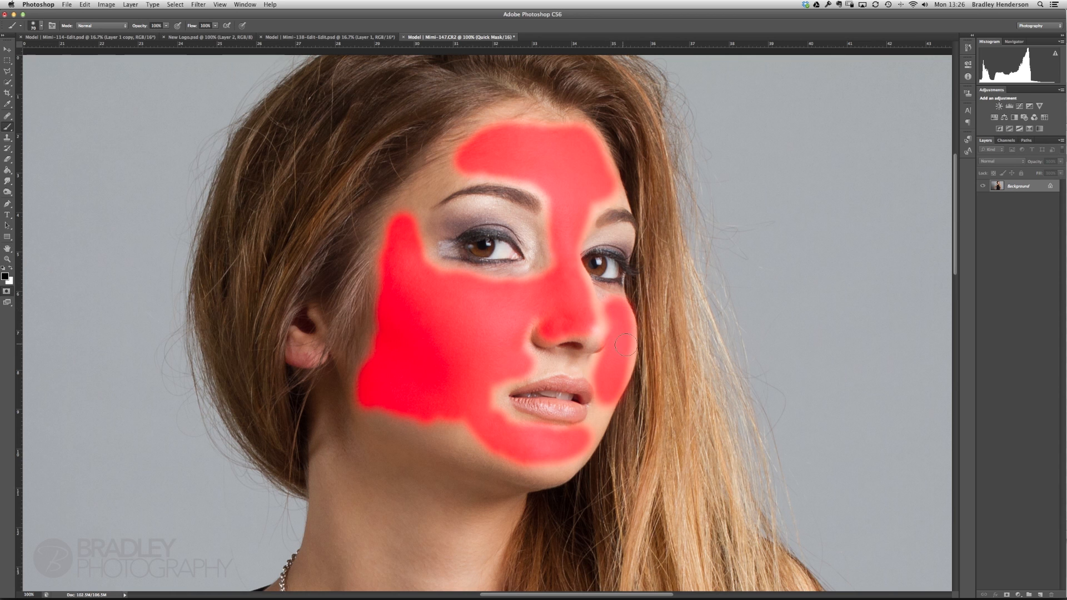
mouse_move(610, 384)
left_mouse_down()
mouse_move(577, 436)
mouse_move(511, 443)
left_mouse_up()
left_click_drag(433, 418, 483, 449)
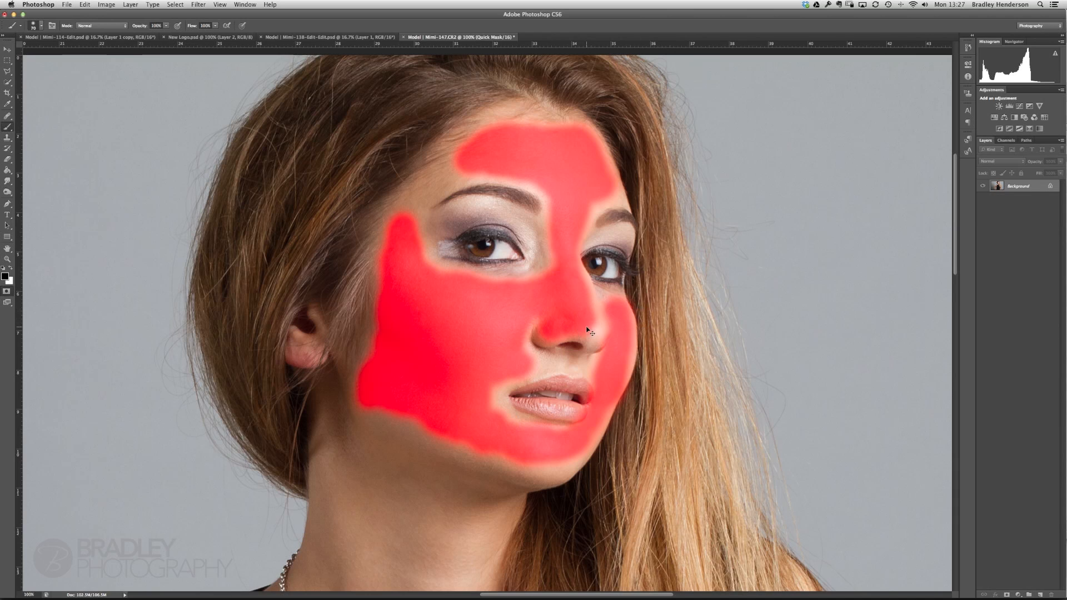
Switch the brush to white, shrink it, and erase the mask overspill along the far cheek's outer edge.
key("super+plus")
key("super+plus")
mouse_move(680, 283)
left_mouse_down()
mouse_move(543, 281)
mouse_move(398, 237)
mouse_move(241, 164)
left_mouse_up()
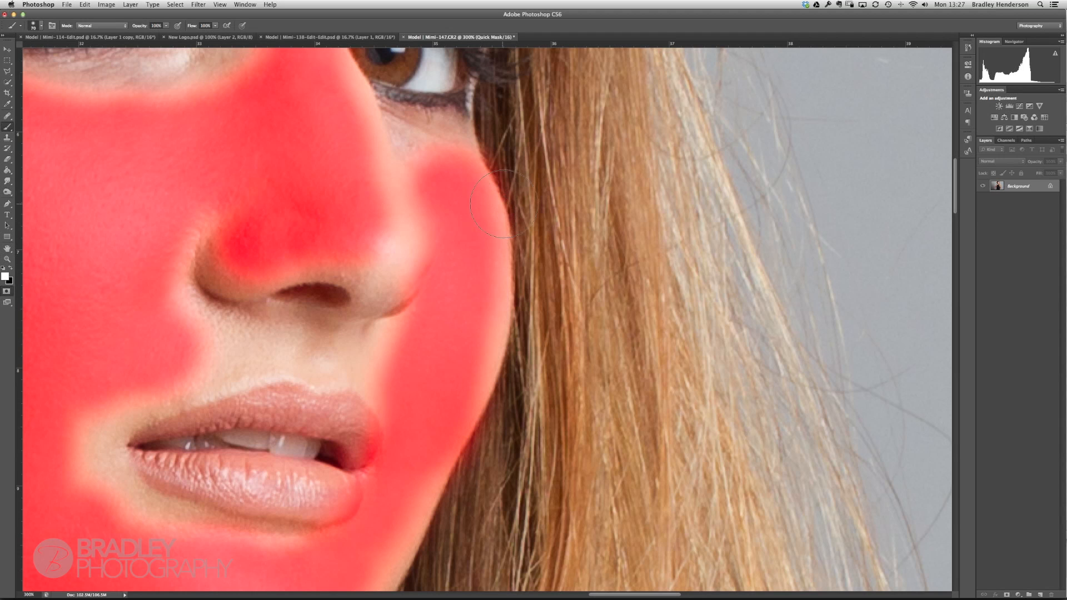
key("[")
key("[")
key("[")
key("[")
key("[")
mouse_move(493, 149)
left_mouse_down()
mouse_move(524, 219)
mouse_move(518, 199)
mouse_move(529, 253)
mouse_move(523, 323)
mouse_move(502, 408)
mouse_move(459, 482)
left_mouse_up()
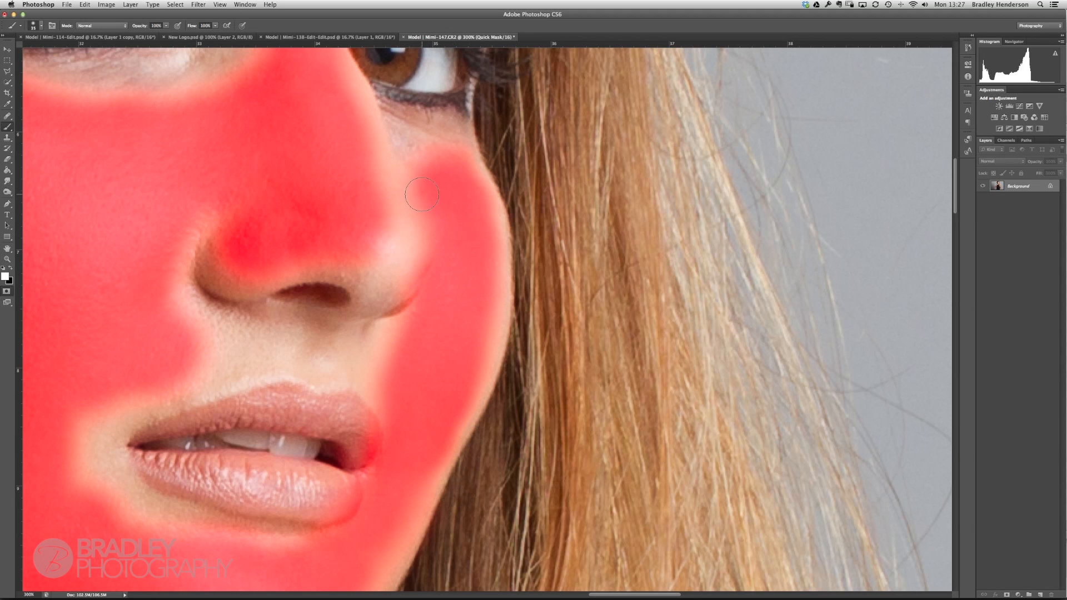
Erase the mask overspill along the far side of the nose and around the far corner of the lips.
mouse_move(402, 172)
left_mouse_down()
mouse_move(431, 235)
mouse_move(422, 283)
mouse_move(367, 332)
left_mouse_up()
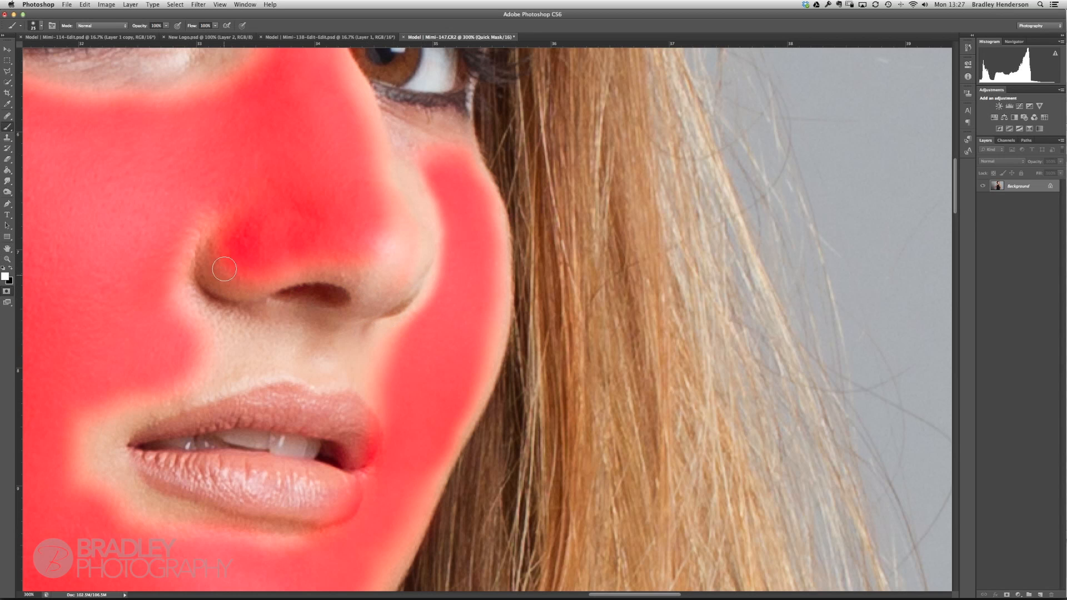
mouse_move(236, 429)
left_mouse_down()
mouse_move(325, 317)
mouse_move(330, 239)
left_mouse_up()
mouse_move(464, 234)
left_mouse_down()
mouse_move(472, 245)
mouse_move(450, 309)
mouse_move(431, 327)
mouse_move(385, 328)
left_mouse_up()
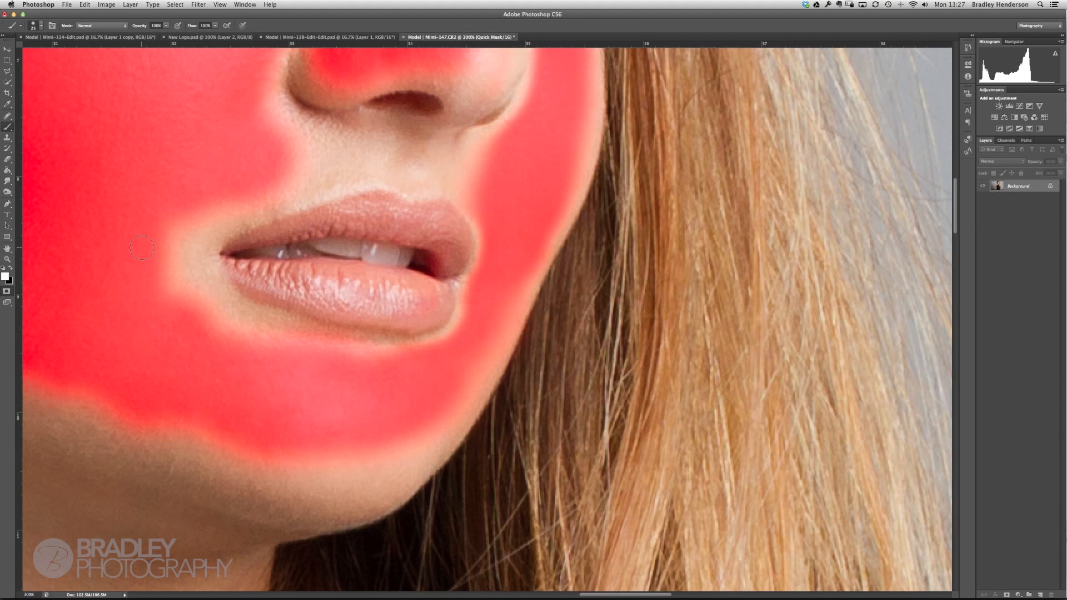
Switch the brush to black and extend the quick mask tightly around the lips, up to the base of the nose and over the chin.
mouse_move(167, 225)
left_mouse_down()
mouse_move(198, 293)
mouse_move(181, 263)
mouse_move(192, 218)
mouse_move(204, 278)
mouse_move(231, 321)
mouse_move(265, 346)
mouse_move(255, 335)
mouse_move(293, 350)
mouse_move(302, 345)
mouse_move(290, 338)
mouse_move(315, 341)
left_mouse_up()
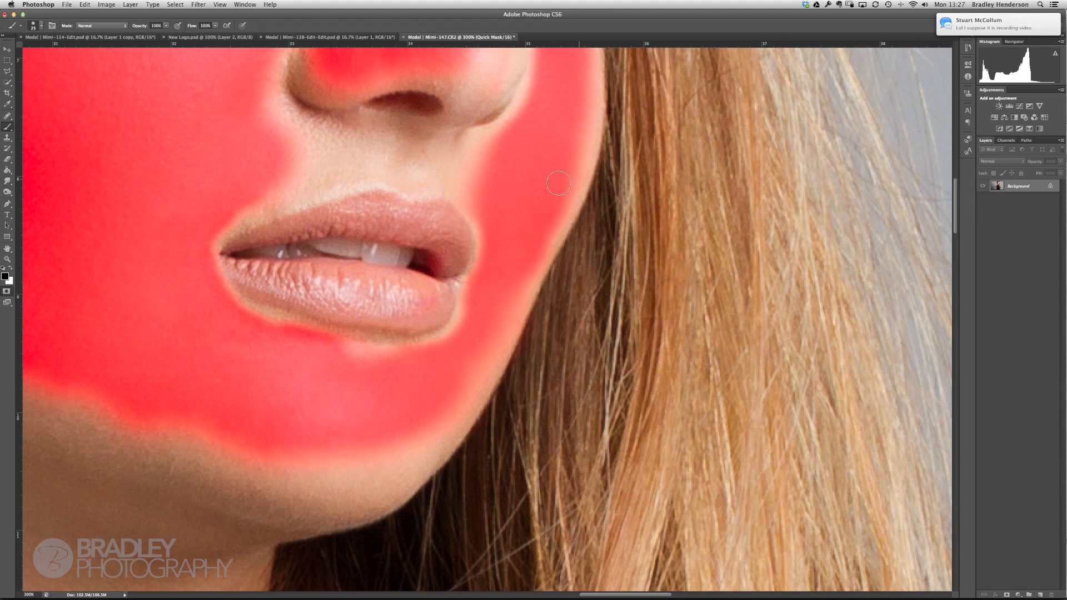
mouse_move(276, 187)
left_mouse_down()
mouse_move(307, 148)
mouse_move(275, 114)
mouse_move(301, 134)
mouse_move(416, 161)
mouse_move(476, 163)
mouse_move(464, 161)
mouse_move(494, 152)
mouse_move(480, 182)
mouse_move(350, 167)
mouse_move(213, 220)
left_mouse_up()
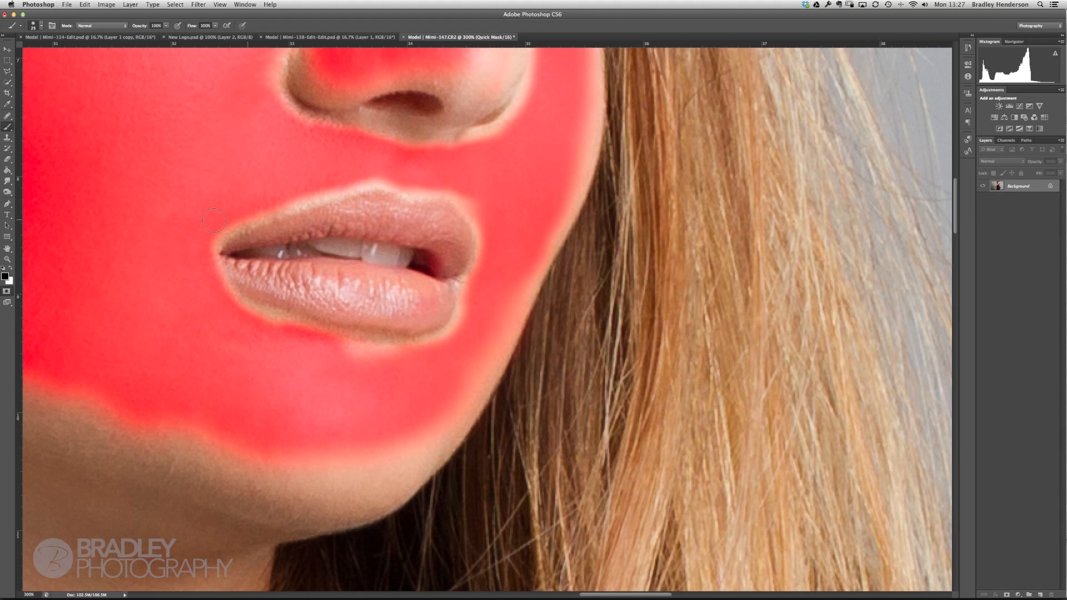
mouse_move(251, 320)
left_mouse_down()
mouse_move(381, 350)
mouse_move(451, 339)
left_mouse_up()
mouse_move(499, 281)
left_mouse_down()
mouse_move(477, 362)
mouse_move(490, 346)
mouse_move(401, 469)
mouse_move(335, 479)
mouse_move(318, 457)
mouse_move(264, 456)
left_mouse_up()
left_click_drag(445, 212, 378, 412)
mouse_move(375, 337)
left_mouse_down()
mouse_move(379, 375)
mouse_move(350, 369)
mouse_move(386, 365)
mouse_move(375, 397)
mouse_move(350, 413)
mouse_move(387, 385)
mouse_move(302, 371)
mouse_move(214, 384)
left_mouse_up()
Extend the quick mask around the near eye, covering the inner corner, the skin under the eye and the area between lid and brow.
left_click_drag(244, 247, 316, 393)
left_click_drag(400, 297, 438, 373)
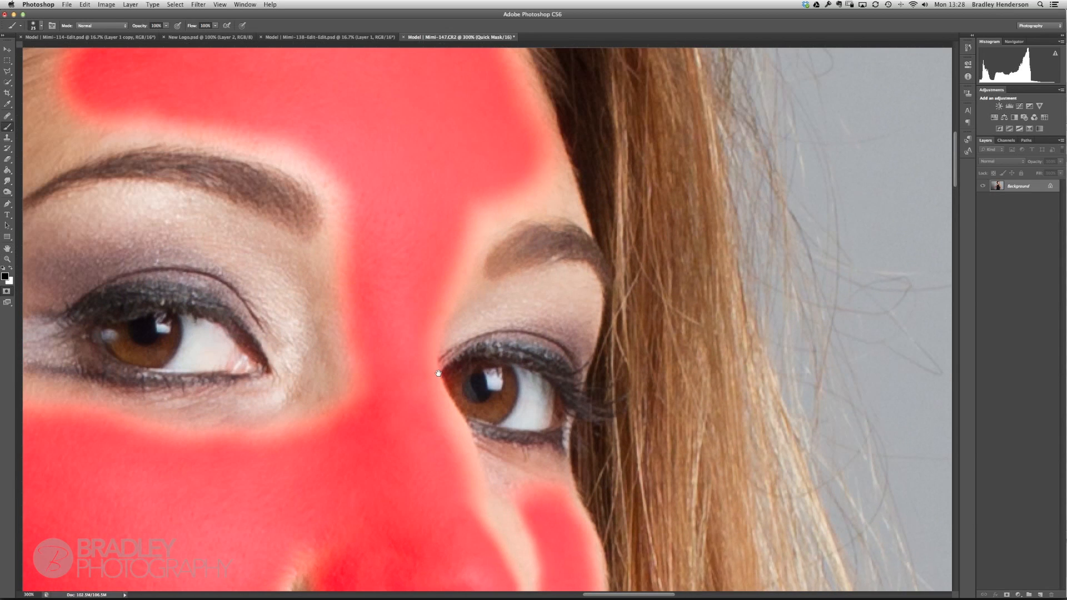
mouse_move(348, 399)
left_mouse_down()
mouse_move(222, 438)
mouse_move(189, 428)
mouse_move(324, 371)
mouse_move(326, 387)
mouse_move(324, 325)
mouse_move(343, 281)
mouse_move(315, 278)
mouse_move(333, 258)
mouse_move(352, 336)
left_mouse_up()
mouse_move(354, 382)
left_mouse_down()
mouse_move(302, 305)
mouse_move(327, 371)
mouse_move(315, 373)
mouse_move(286, 291)
mouse_move(304, 281)
mouse_move(281, 275)
left_mouse_up()
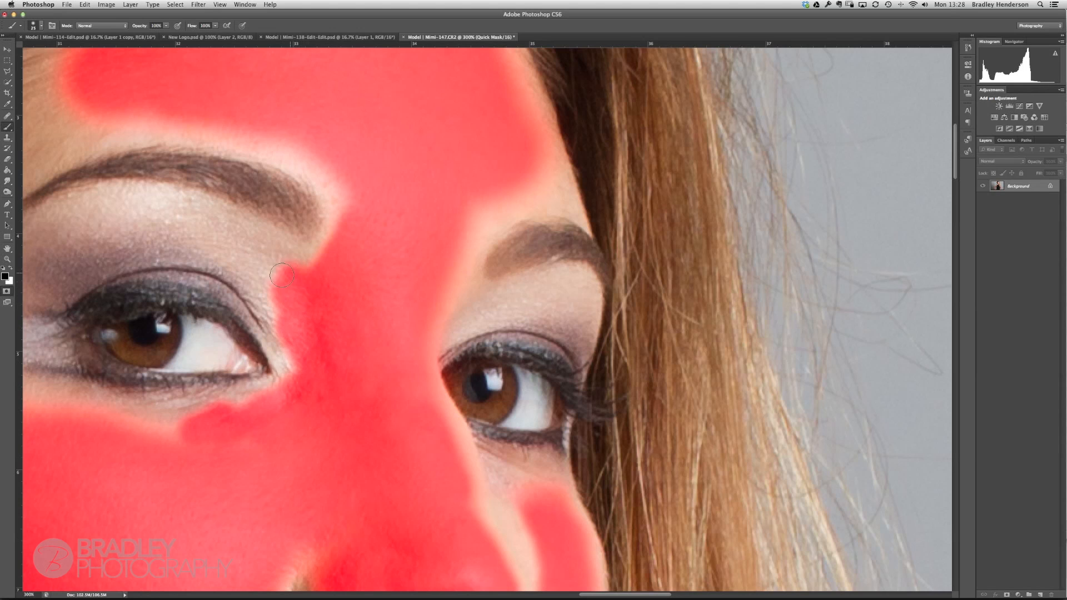
scroll(186, 229, "left", 5)
mouse_move(158, 232)
left_mouse_down()
mouse_move(156, 255)
mouse_move(181, 227)
mouse_move(184, 256)
mouse_move(221, 210)
mouse_move(229, 232)
mouse_move(297, 205)
mouse_move(316, 229)
mouse_move(349, 214)
mouse_move(397, 251)
mouse_move(437, 349)
mouse_move(373, 251)
mouse_move(318, 225)
mouse_move(278, 223)
mouse_move(160, 284)
mouse_move(148, 240)
mouse_move(90, 276)
mouse_move(83, 288)
mouse_move(111, 304)
mouse_move(112, 320)
mouse_move(91, 296)
mouse_move(110, 389)
mouse_move(160, 387)
mouse_move(303, 424)
mouse_move(279, 410)
mouse_move(369, 399)
mouse_move(386, 432)
left_mouse_up()
mouse_move(449, 332)
left_mouse_down()
mouse_move(447, 246)
mouse_move(430, 258)
mouse_move(469, 243)
mouse_move(487, 184)
left_mouse_up()
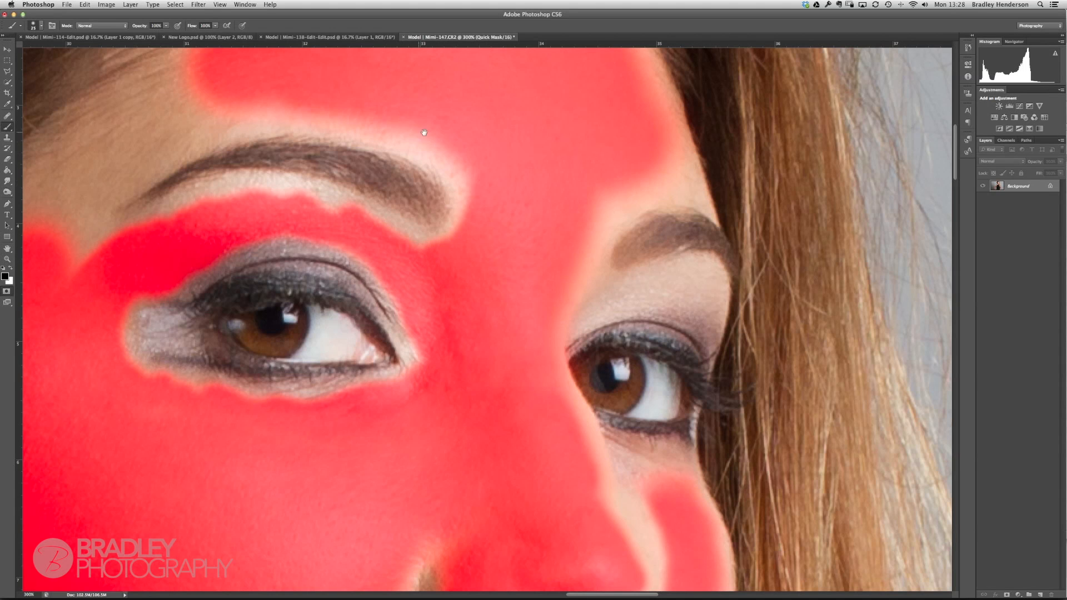
Mask the skin above the near eyebrow and widen the mask over the temple and forehead with a larger brush.
left_click_drag(424, 133, 469, 193)
mouse_move(424, 252)
left_mouse_down()
mouse_move(548, 245)
mouse_move(649, 266)
left_mouse_up()
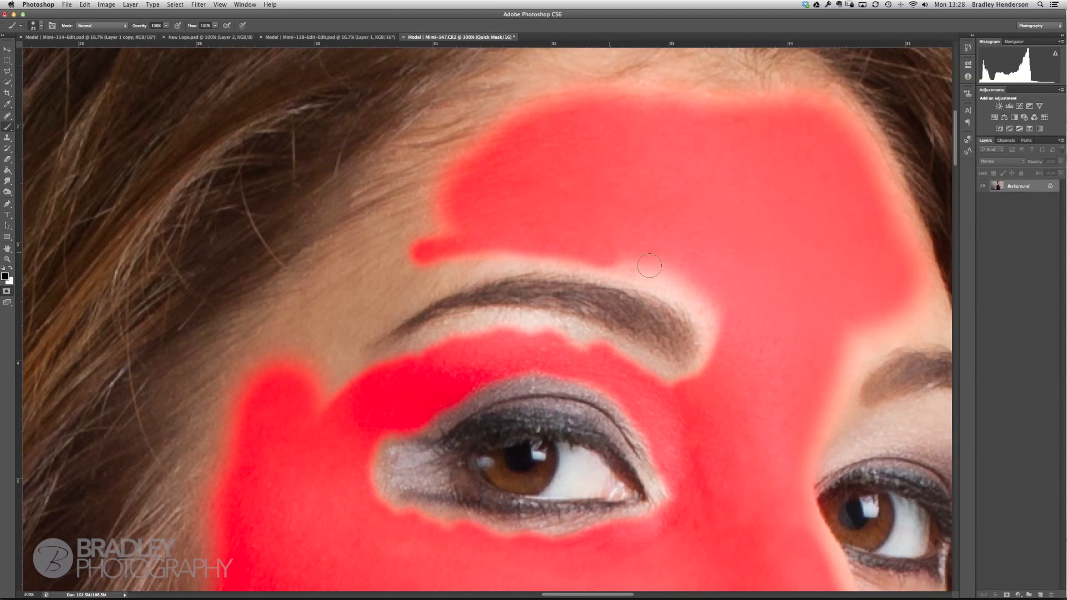
mouse_move(448, 230)
left_mouse_down()
mouse_move(376, 299)
mouse_move(417, 263)
mouse_move(495, 244)
mouse_move(492, 252)
mouse_move(406, 275)
mouse_move(360, 301)
mouse_move(328, 349)
mouse_move(332, 408)
left_mouse_up()
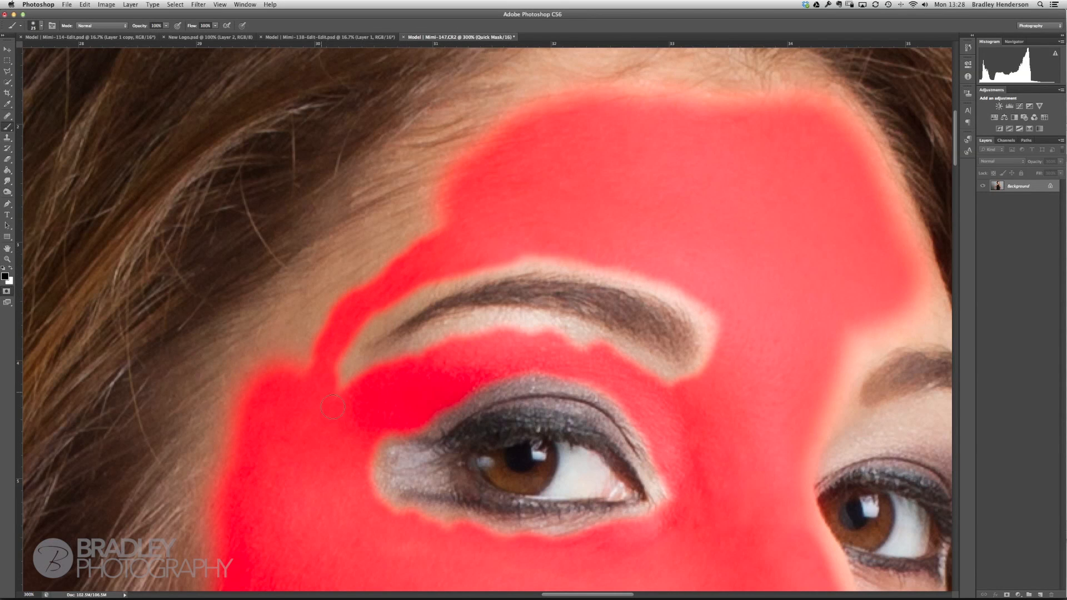
mouse_move(311, 356)
left_mouse_down()
mouse_move(284, 370)
mouse_move(361, 272)
mouse_move(448, 191)
left_mouse_up()
key("bracketright")
mouse_move(523, 143)
left_mouse_down()
mouse_move(577, 97)
mouse_move(688, 121)
mouse_move(720, 140)
left_mouse_up()
Extend the quick mask over the far side of the forehead and around the far eyebrow and upper eyelid.
scroll(673, 326, "right", 5)
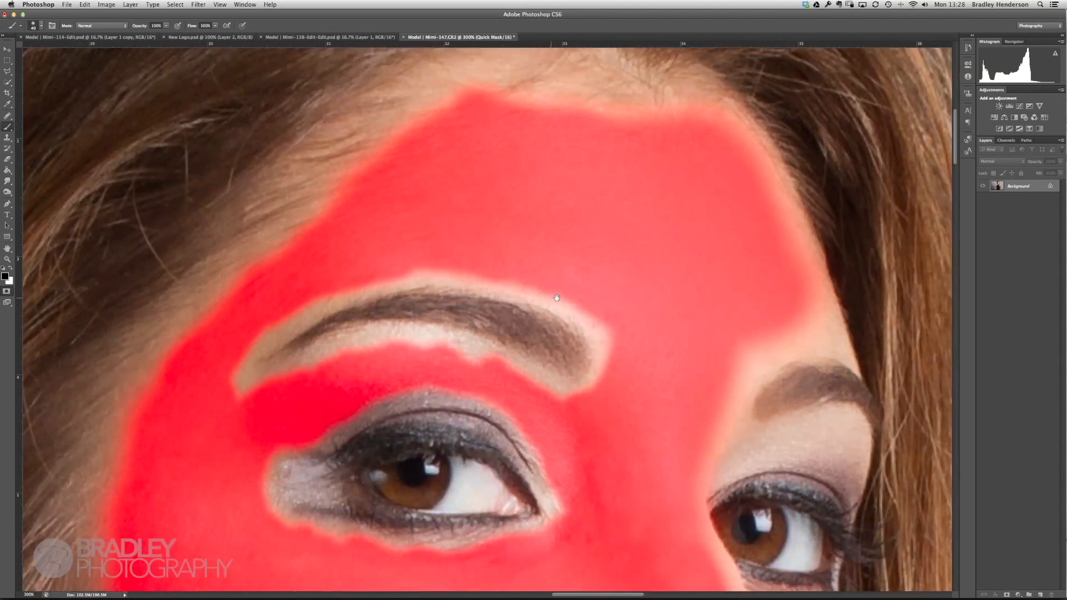
mouse_move(578, 329)
left_mouse_down()
mouse_move(632, 293)
mouse_move(661, 288)
mouse_move(642, 299)
mouse_move(687, 301)
mouse_move(641, 210)
mouse_move(586, 358)
mouse_move(604, 335)
mouse_move(565, 404)
mouse_move(578, 400)
mouse_move(588, 422)
left_mouse_up()
left_click_drag(618, 377, 459, 338)
mouse_move(436, 382)
left_mouse_down()
mouse_move(521, 366)
mouse_move(542, 372)
mouse_move(546, 390)
left_mouse_up()
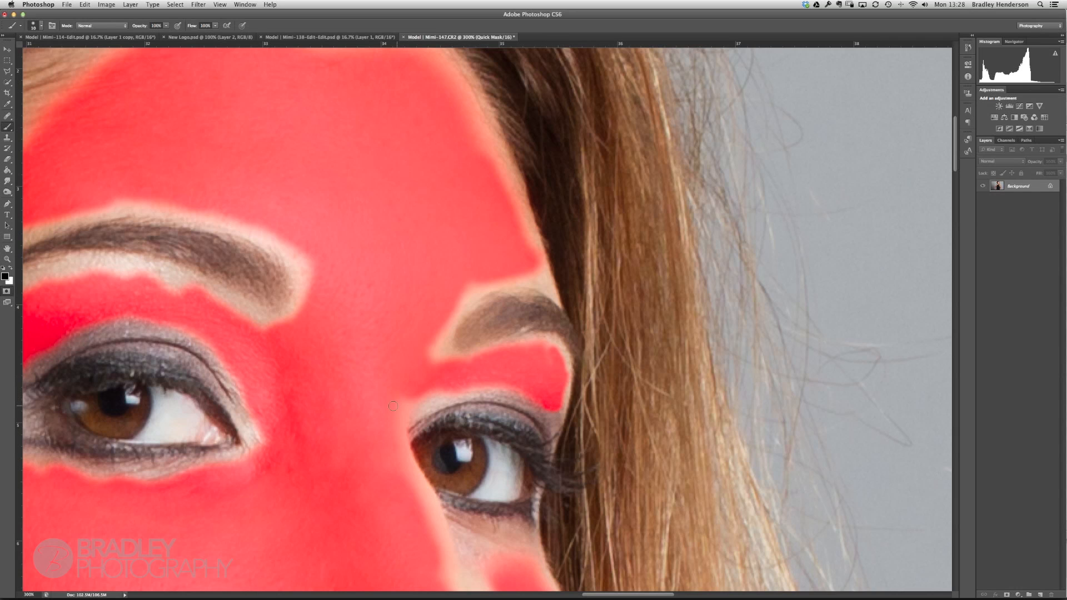
mouse_move(416, 394)
left_mouse_down()
mouse_move(452, 377)
mouse_move(450, 310)
mouse_move(494, 277)
left_mouse_up()
Fill in the quick mask beside the far eye's inner corner and along the skin just below the nostrils.
scroll(378, 331, "down", 5)
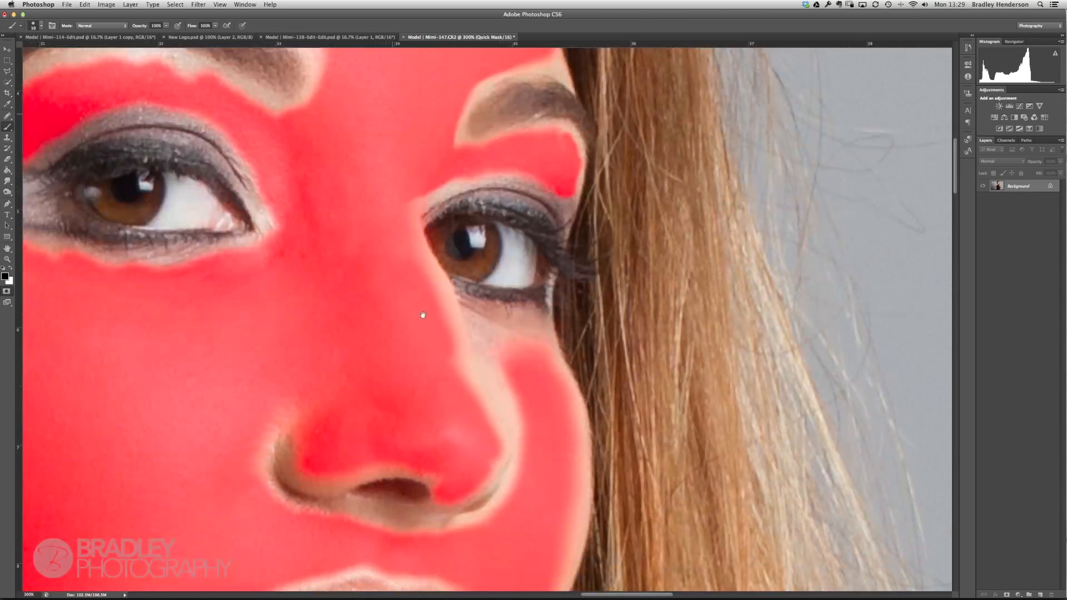
left_click_drag(409, 223, 427, 297)
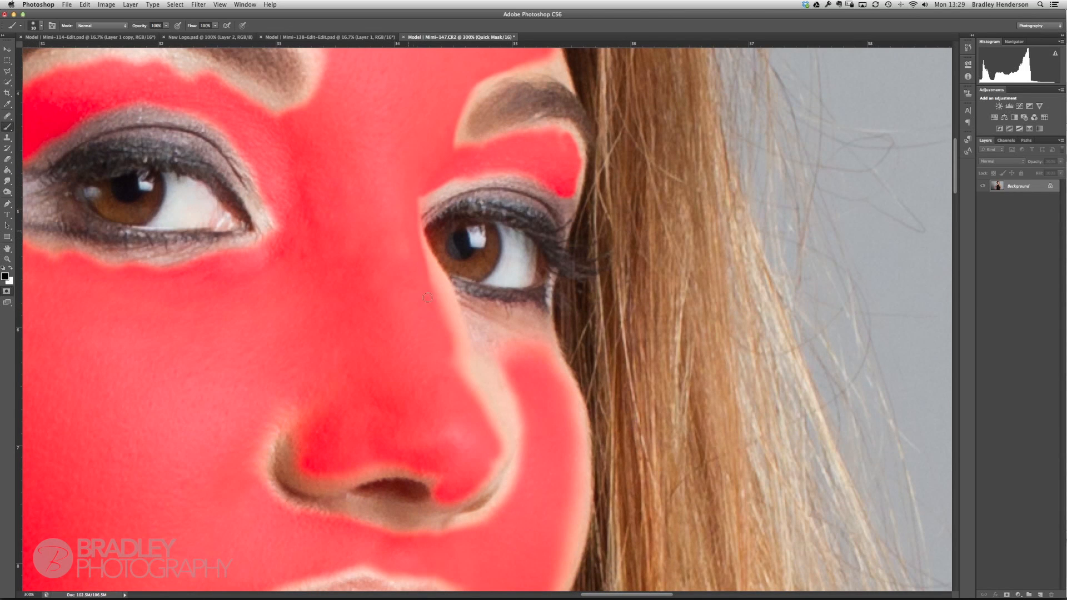
mouse_move(385, 392)
left_mouse_down()
mouse_move(353, 281)
mouse_move(336, 290)
mouse_move(354, 296)
left_mouse_up()
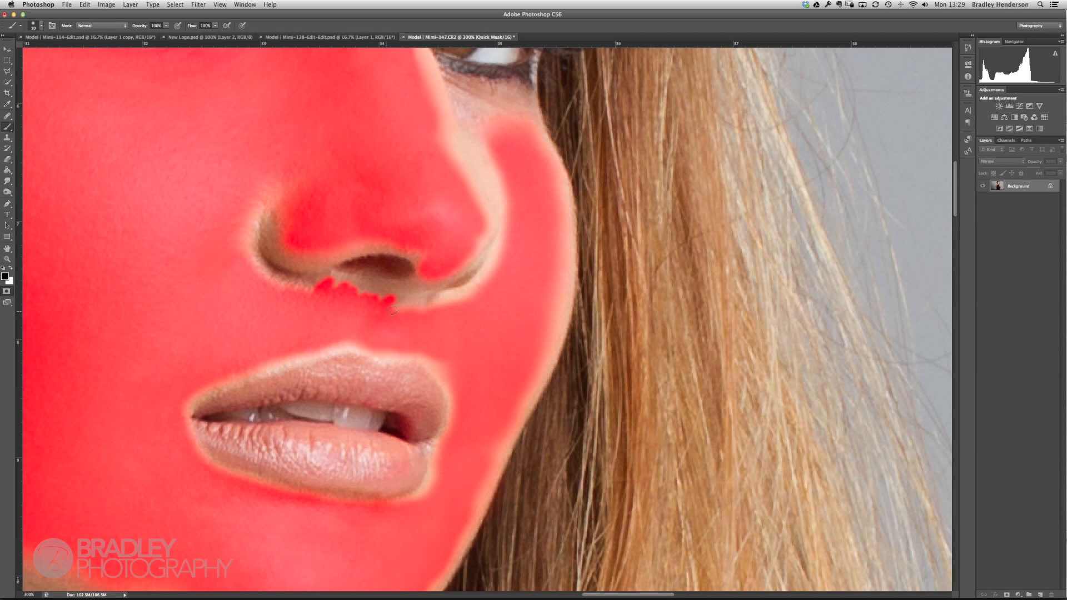
Enlarge the brush and extend the quick mask down to the edge of the chin and along the jawline.
left_click_drag(461, 384, 749, 137)
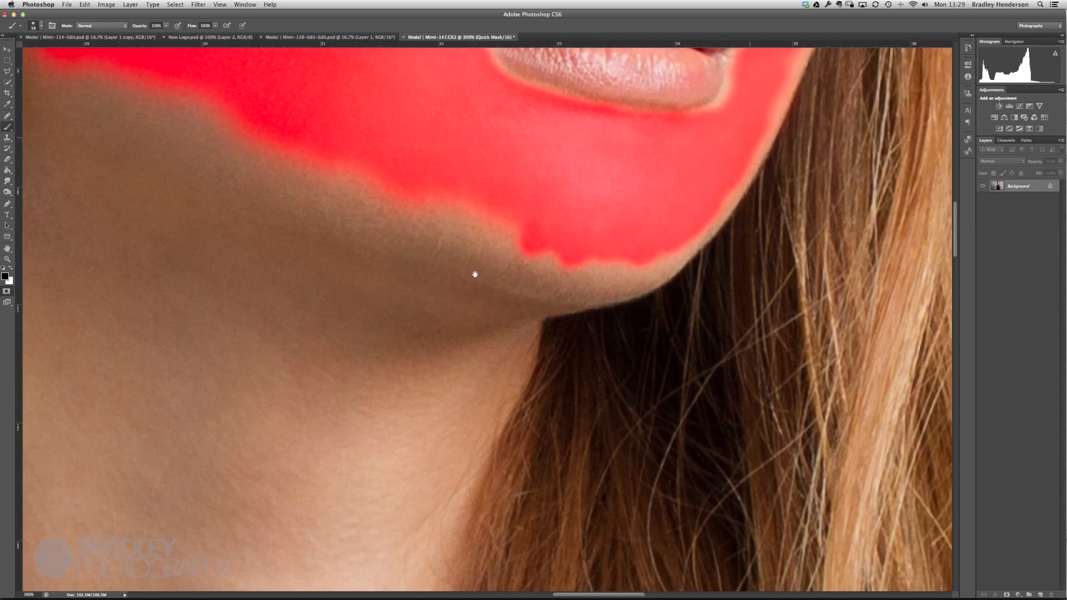
key("bracketright")
key("bracketright")
mouse_move(428, 362)
left_mouse_down()
mouse_move(498, 410)
mouse_move(547, 323)
left_mouse_up()
key("bracketright")
key("bracketright")
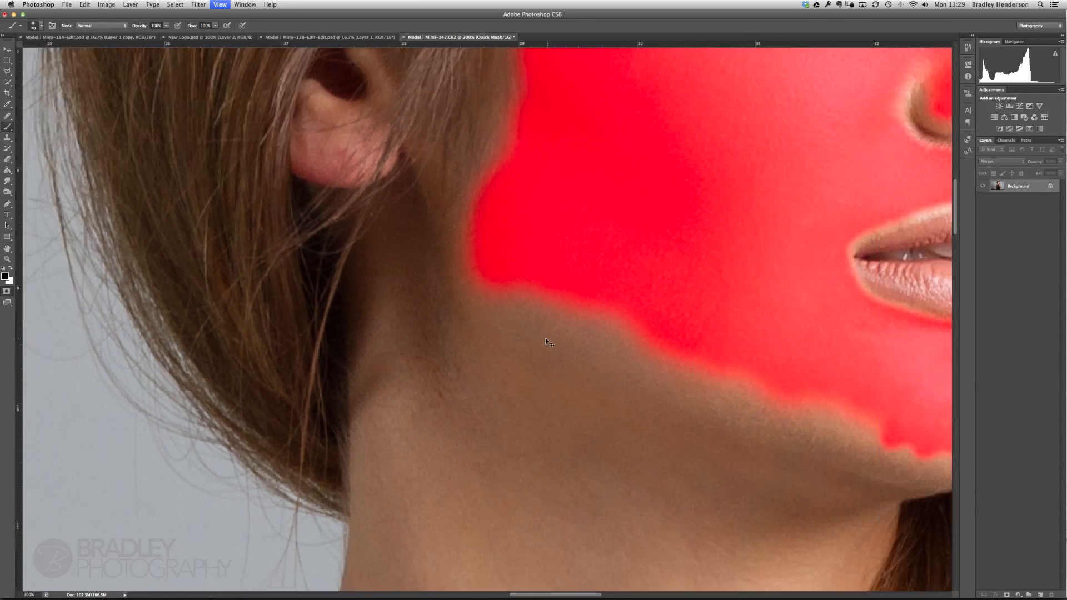
key("super+minus")
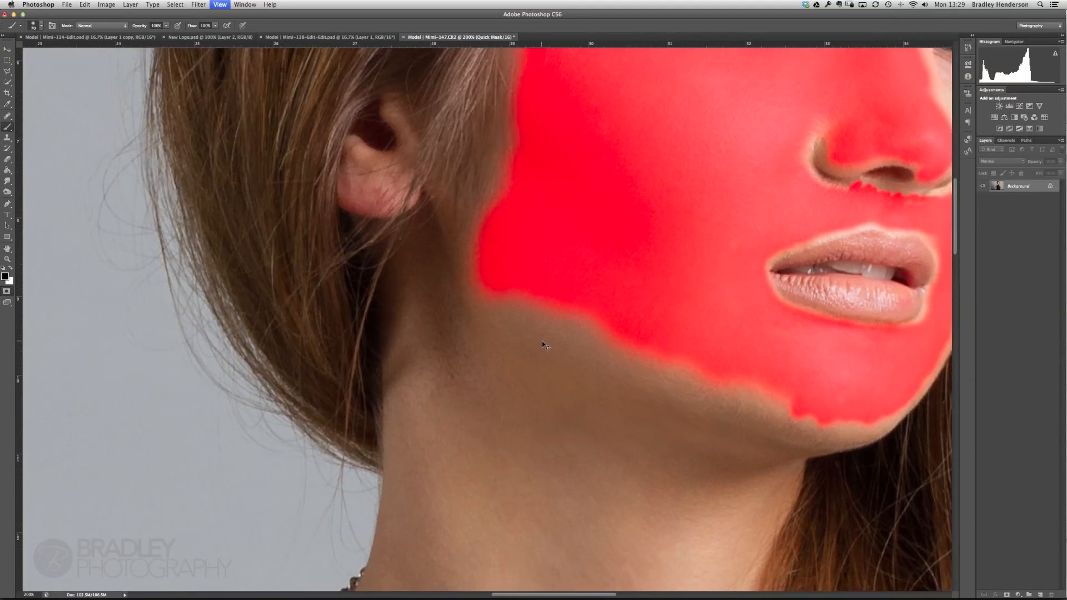
key("super+minus")
mouse_move(506, 308)
left_mouse_down()
mouse_move(525, 334)
mouse_move(655, 371)
left_mouse_up()
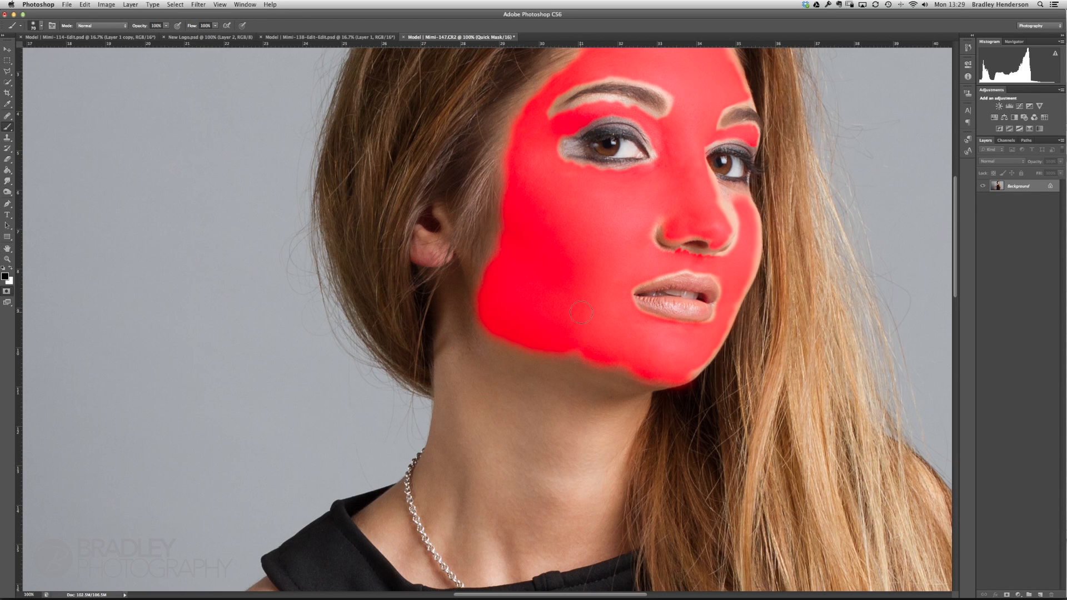
Check the finished face mask and exit Quick Mask mode to turn it into a selection.
mouse_move(601, 251)
left_mouse_down()
mouse_move(522, 281)
mouse_move(448, 341)
mouse_move(464, 318)
left_mouse_up()
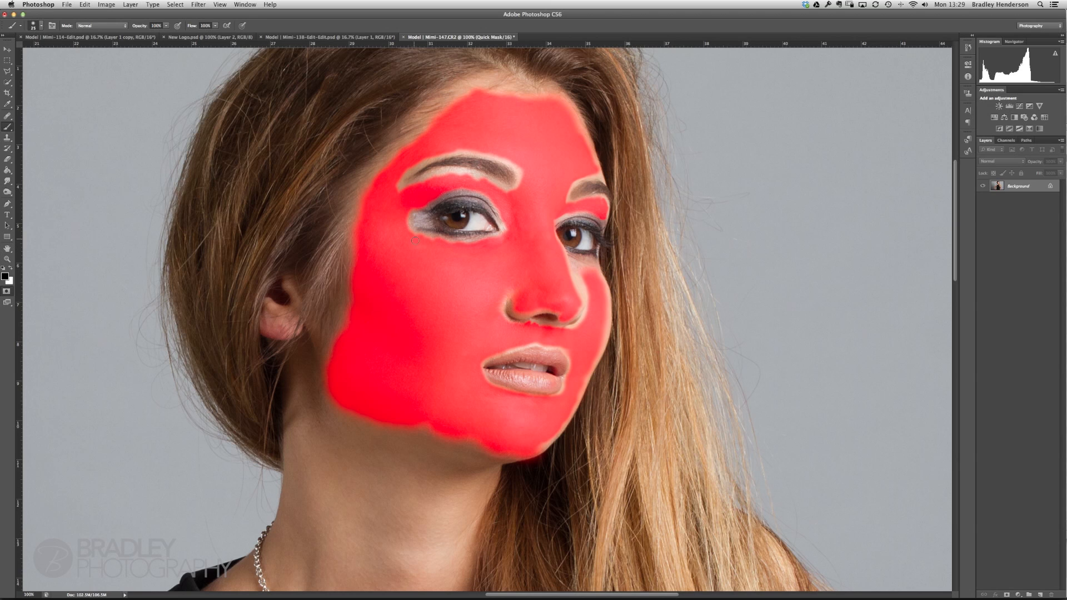
scroll(421, 337, "down", 5)
scroll(421, 337, "left", 2)
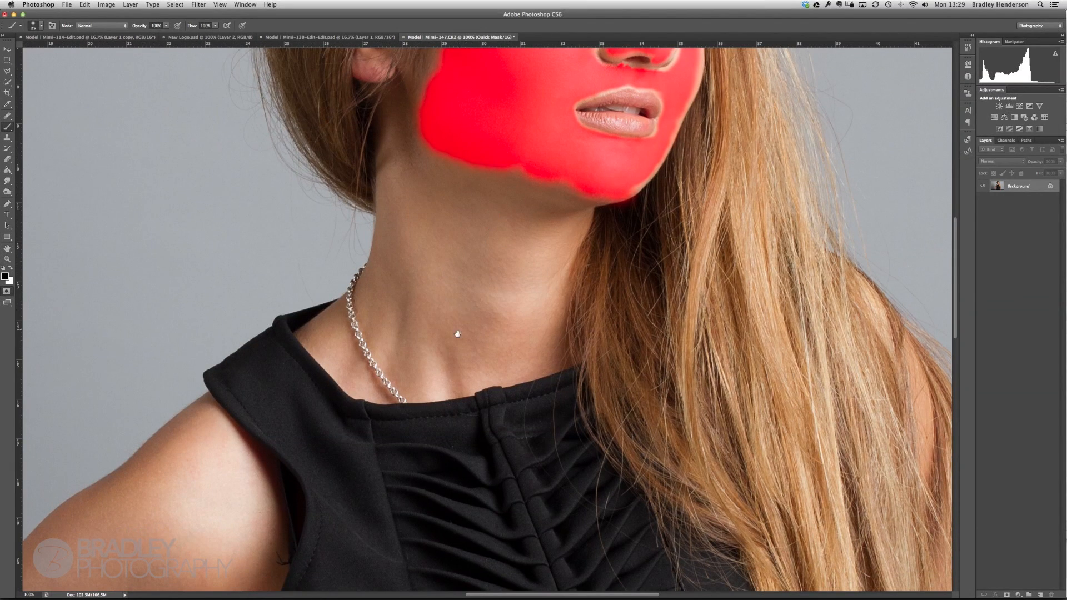
scroll(495, 239, "up", 3)
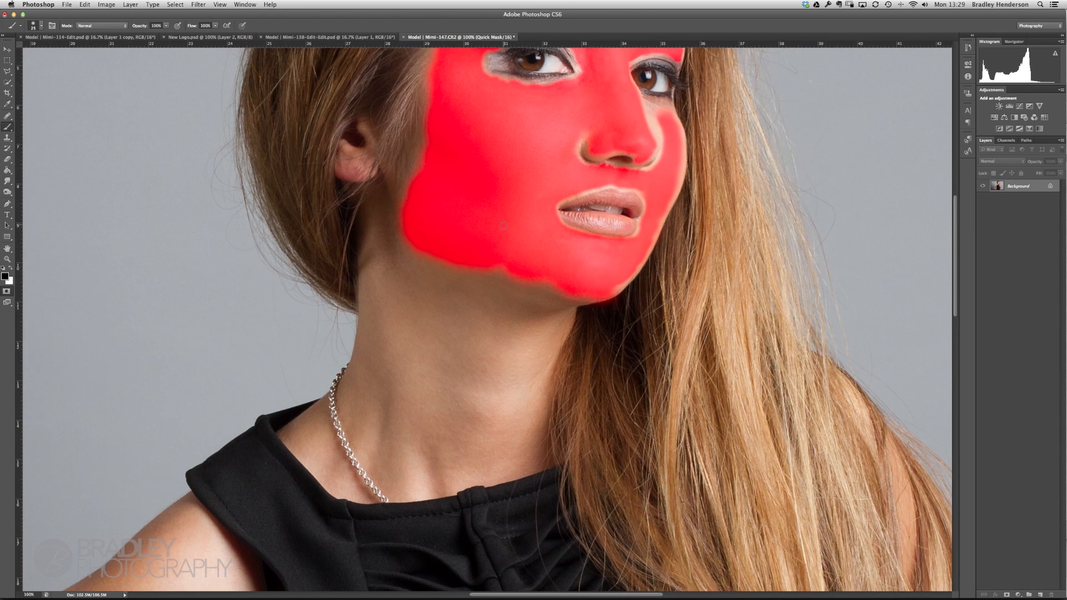
left_click_drag(516, 174, 468, 318)
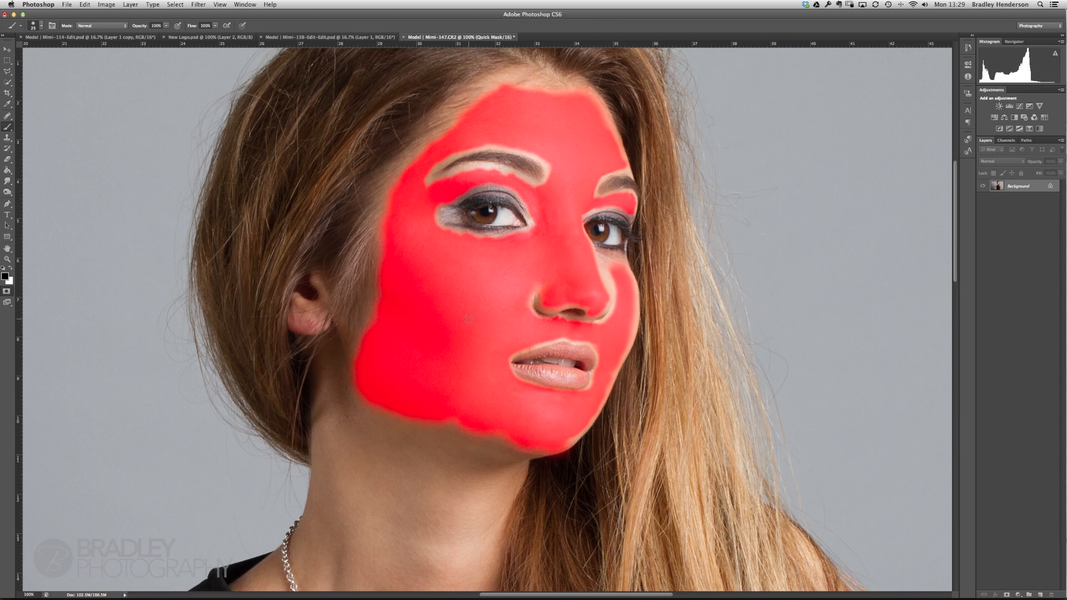
key("q")
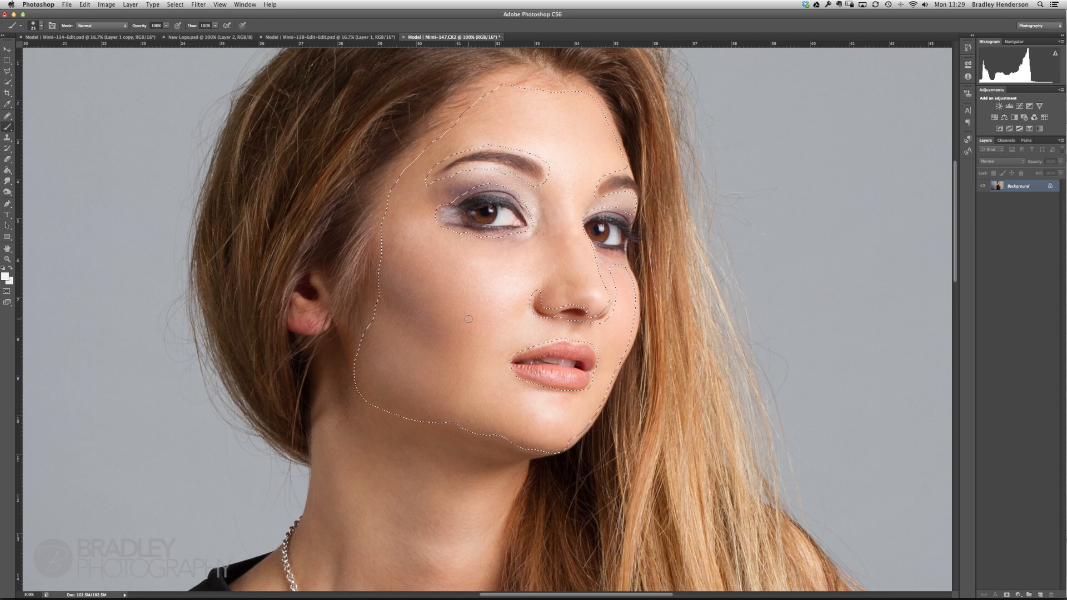
key("super+minus")
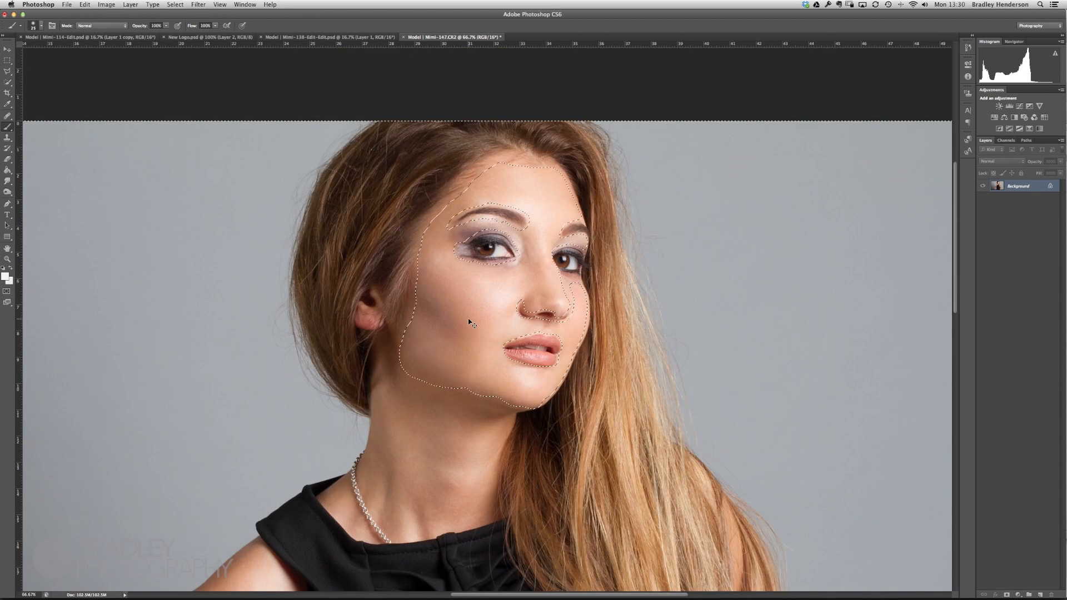
key("super+minus")
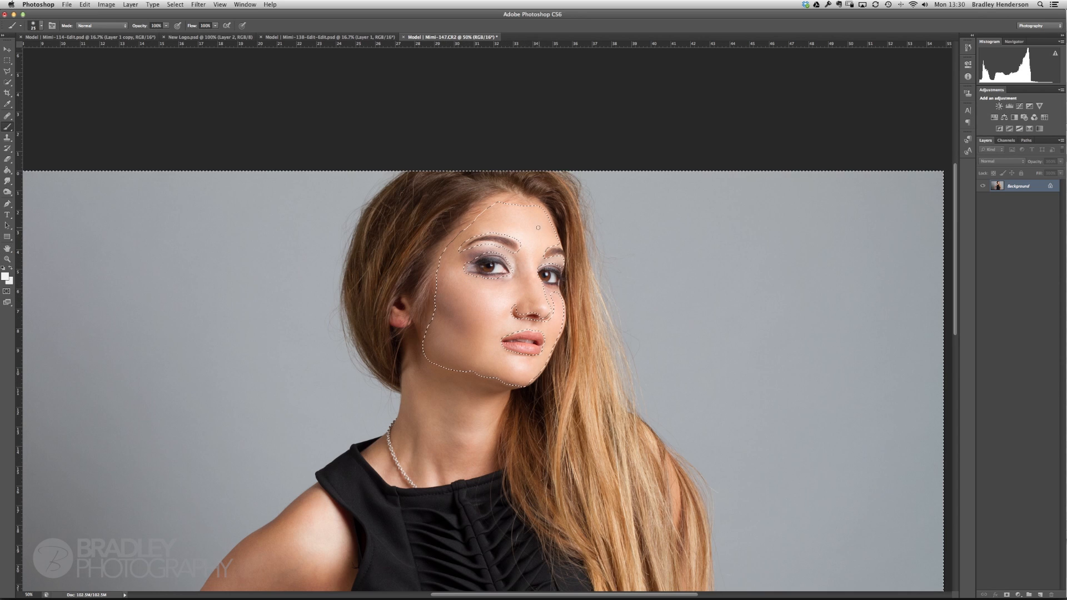
left_click(174, 4)
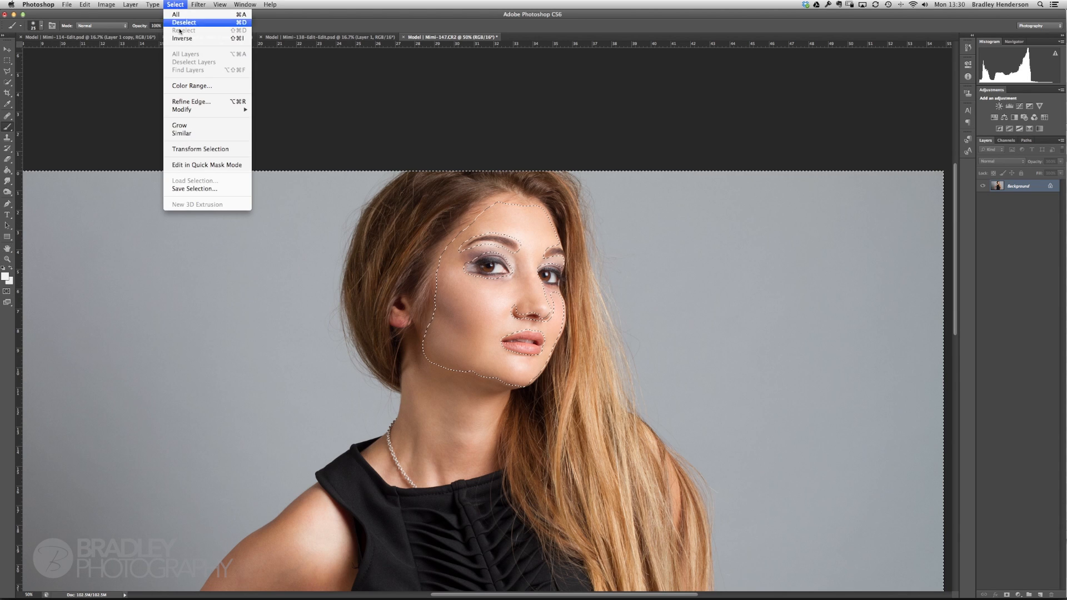
left_click(299, 17)
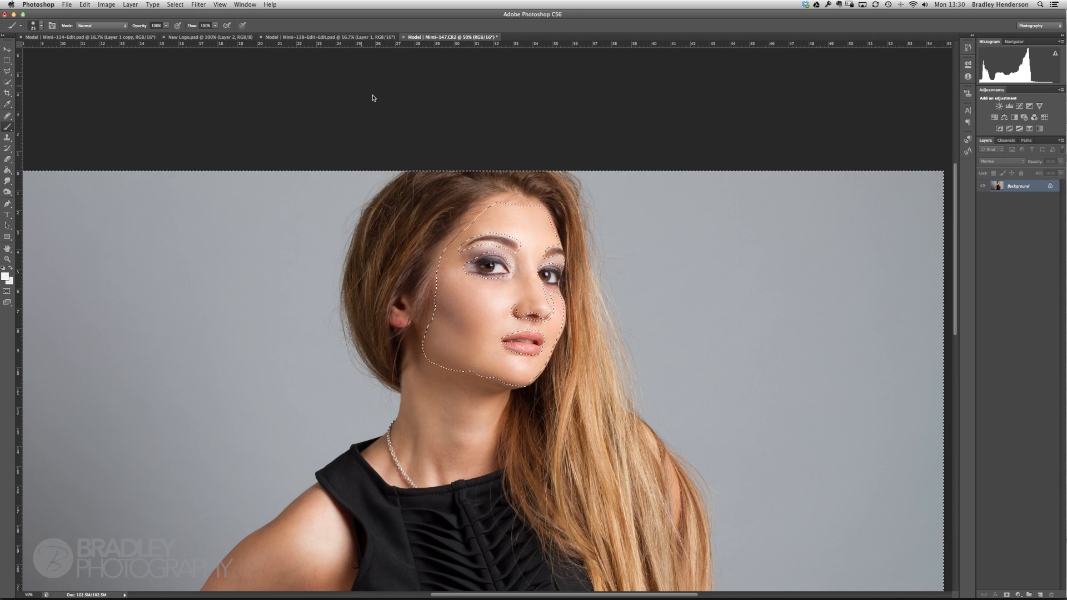
key("super+i")
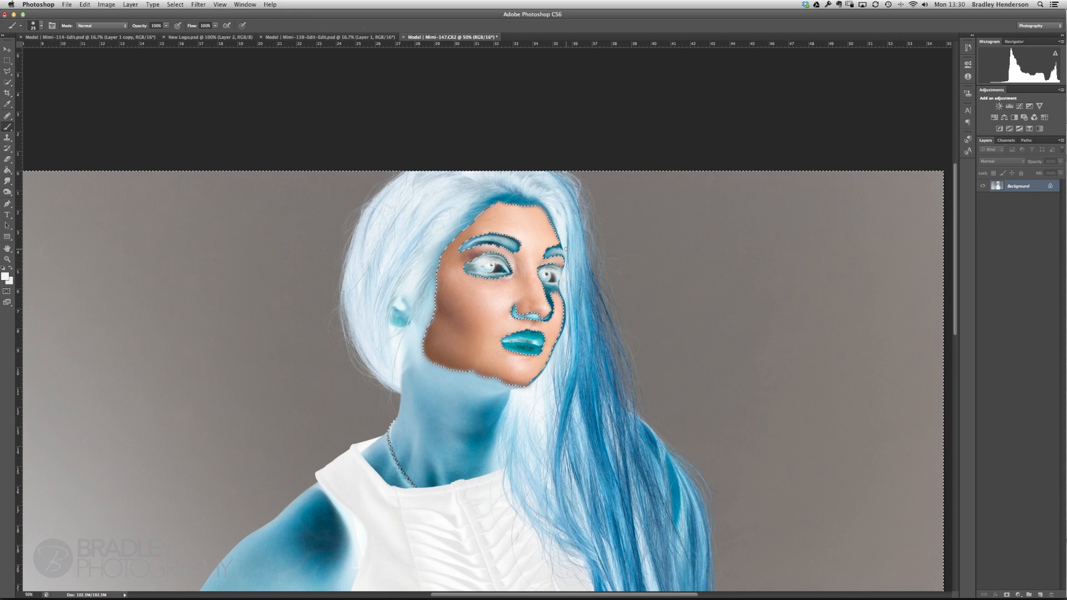
key("super+z")
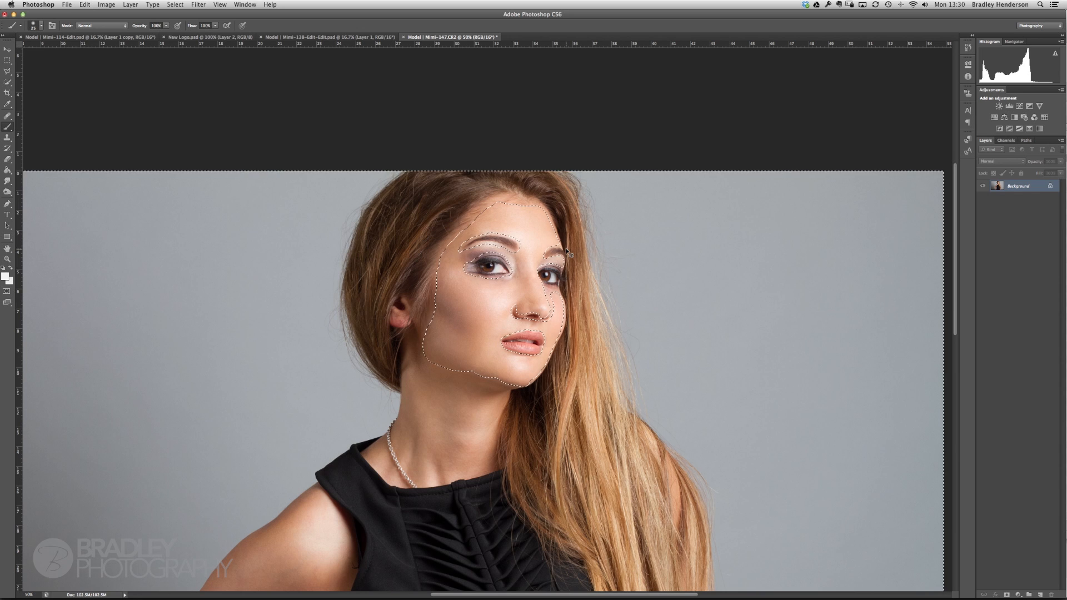
Invert the selection and copy the facial skin to a new layer, hiding the Background layer to isolate it.
key("shift+super+i")
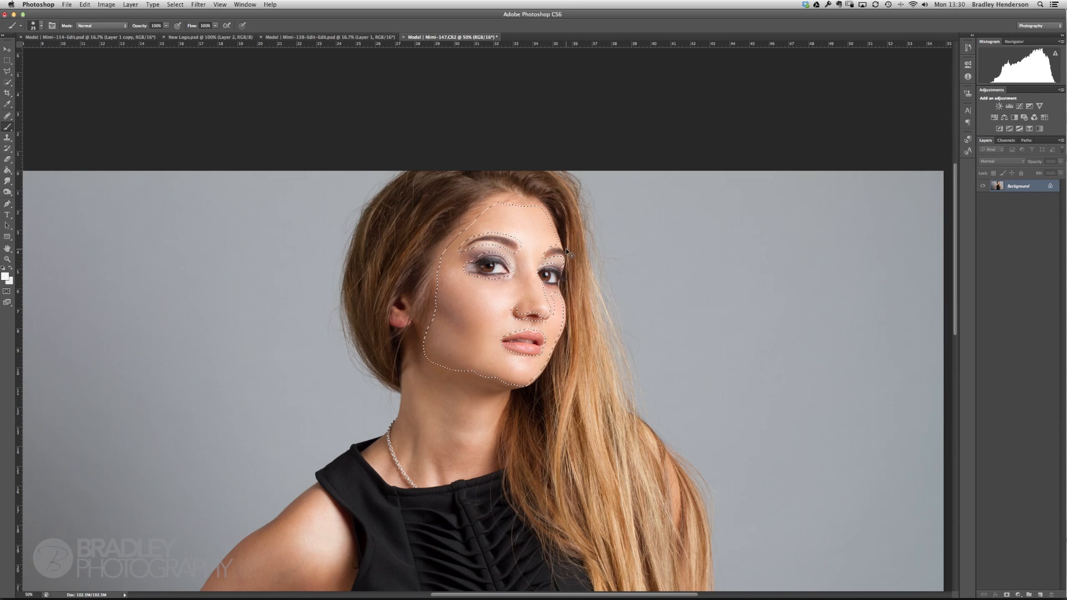
key("super+j")
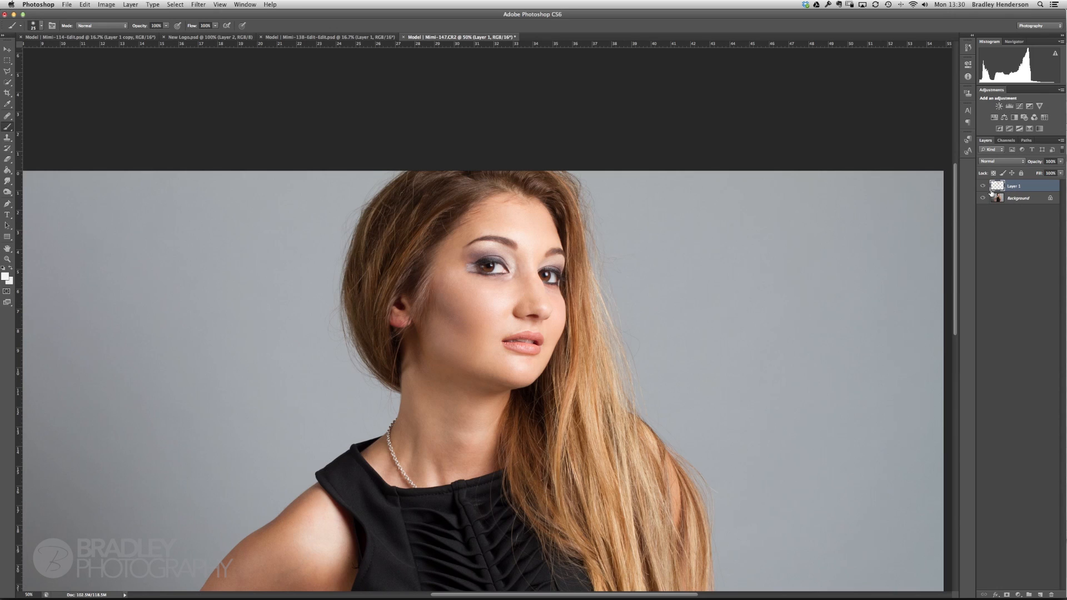
left_click(984, 198)
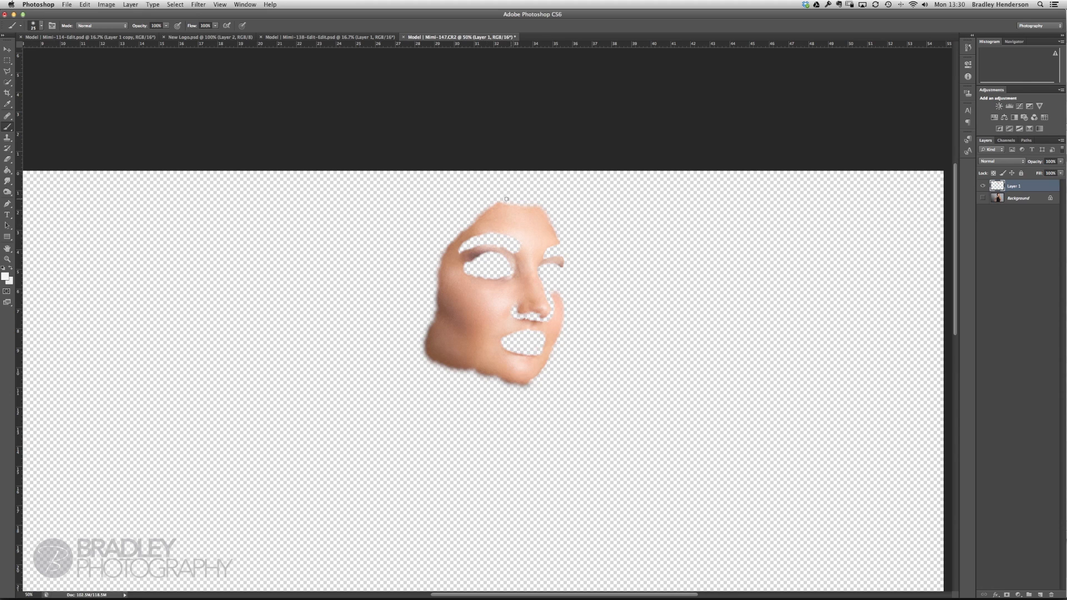
Apply a Surface Blur to the facial skin layer with a radius of 20 pixels and a threshold of 192 levels.
left_click(194, 5)
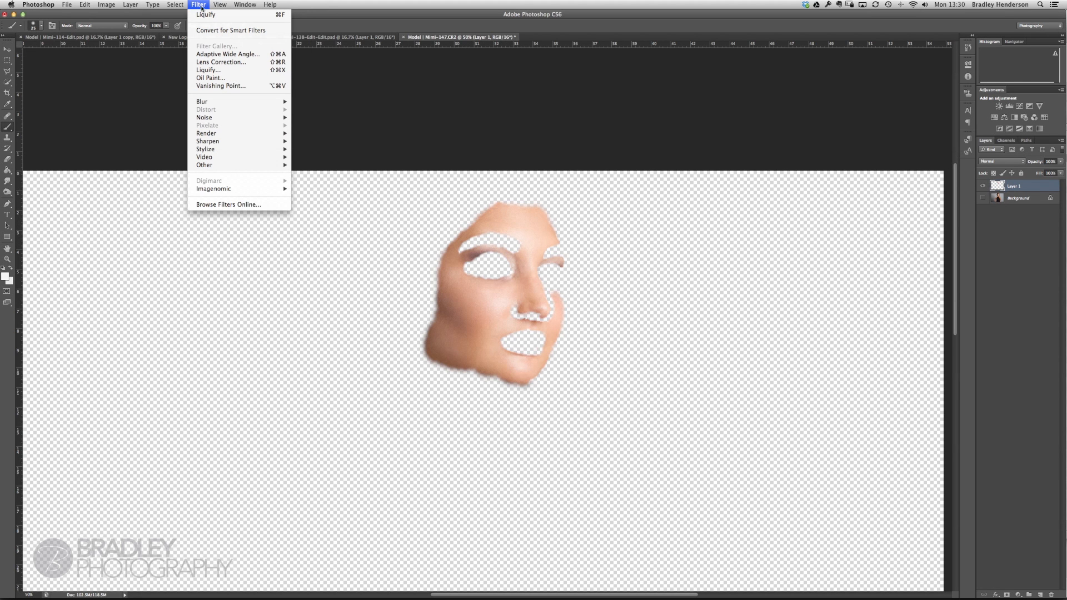
mouse_move(235, 103)
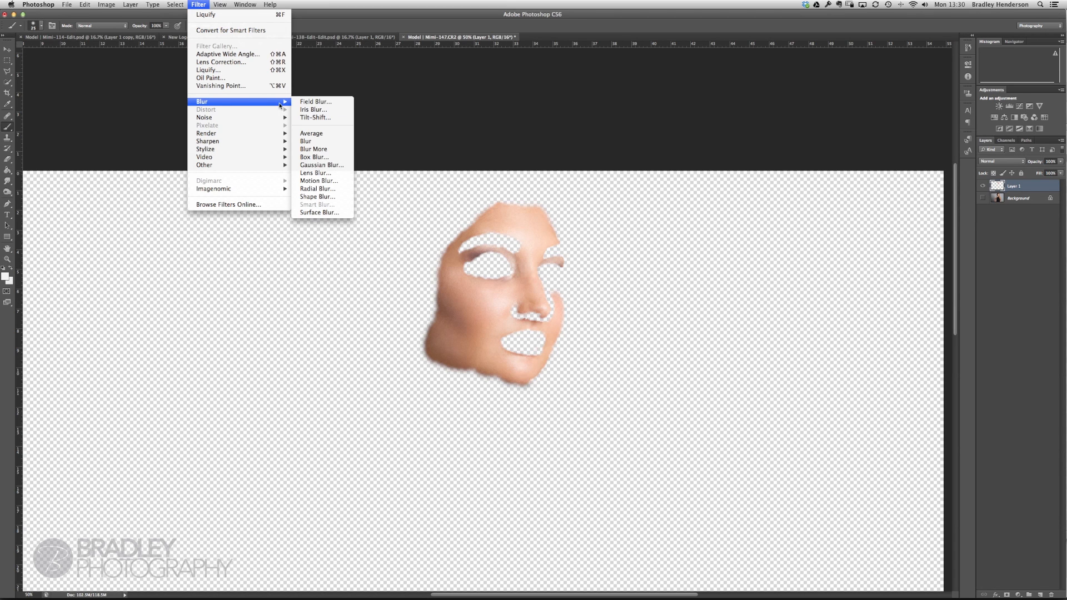
left_click(334, 212)
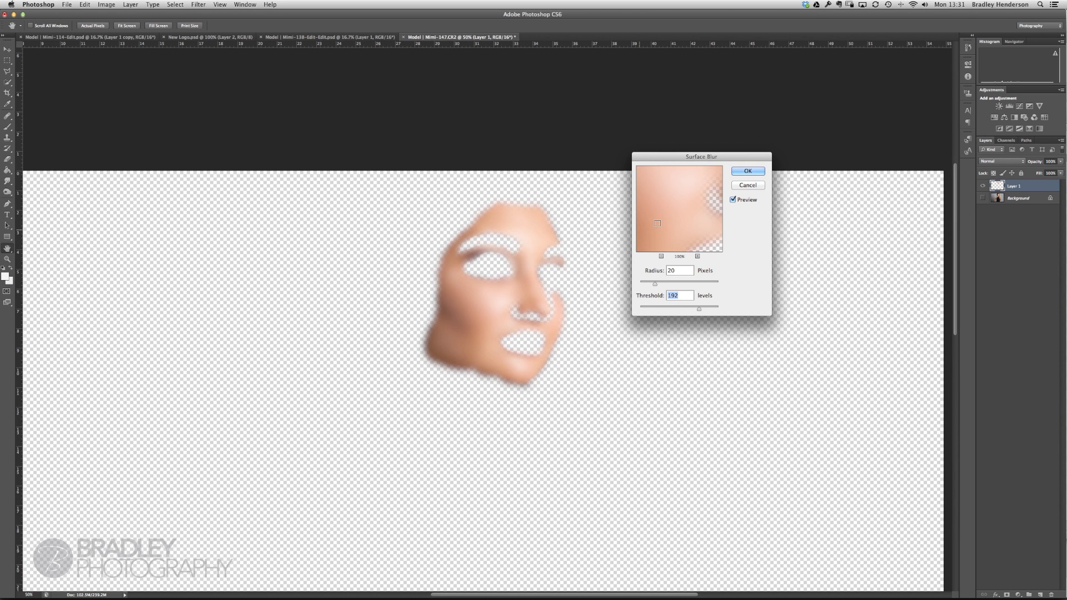
left_click(743, 173)
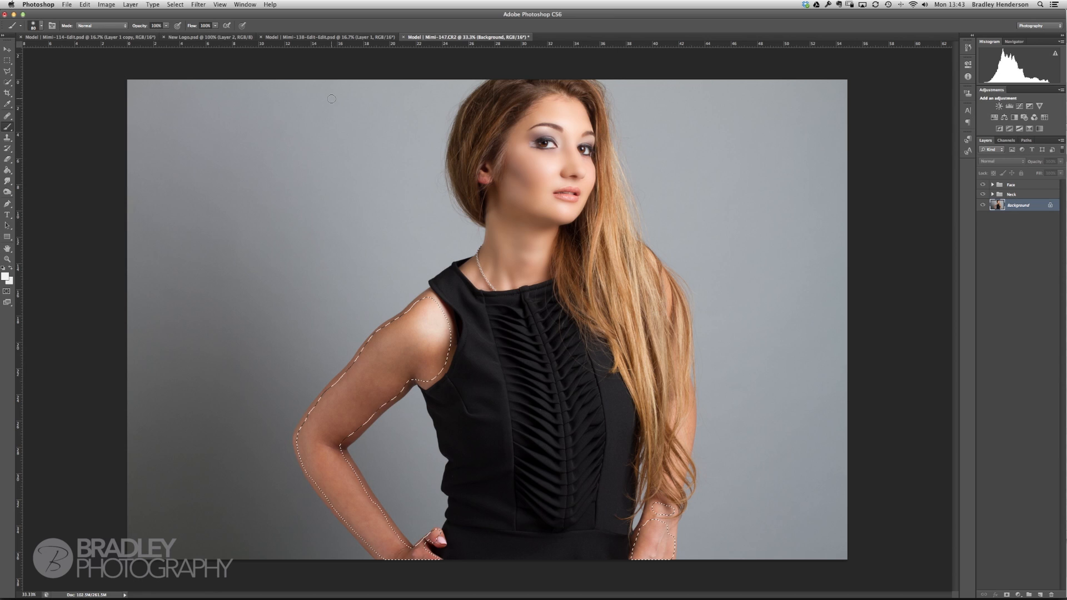
Inspect the shoulder and arm selection and the smoothed neck up close, and review the layers inside the Face group.
key("super+plus")
key("super+plus")
key("super+plus")
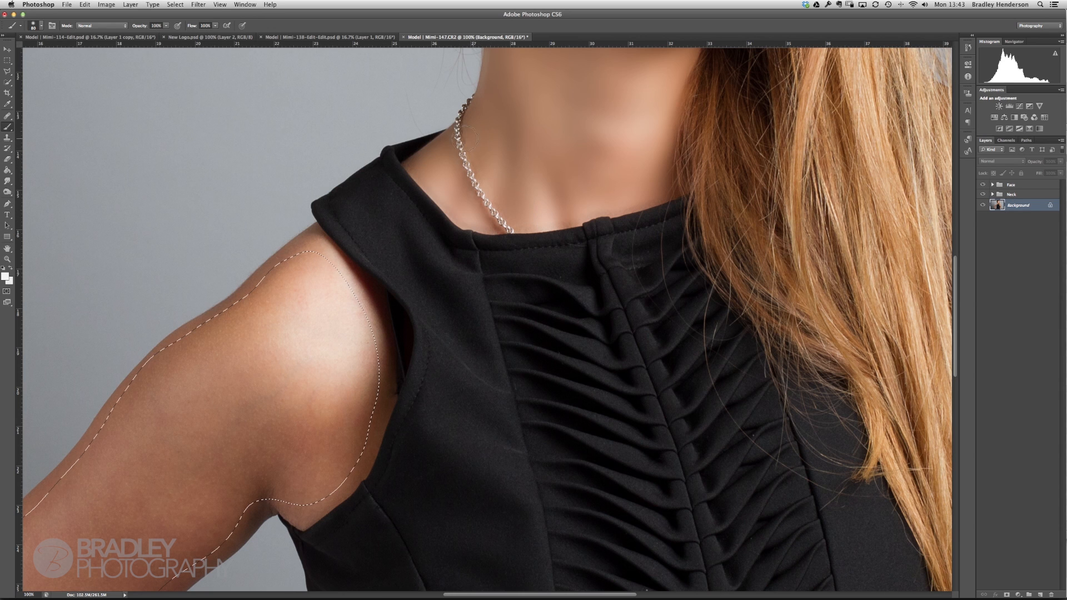
mouse_move(550, 105)
left_mouse_down()
mouse_move(473, 233)
mouse_move(497, 216)
left_mouse_up()
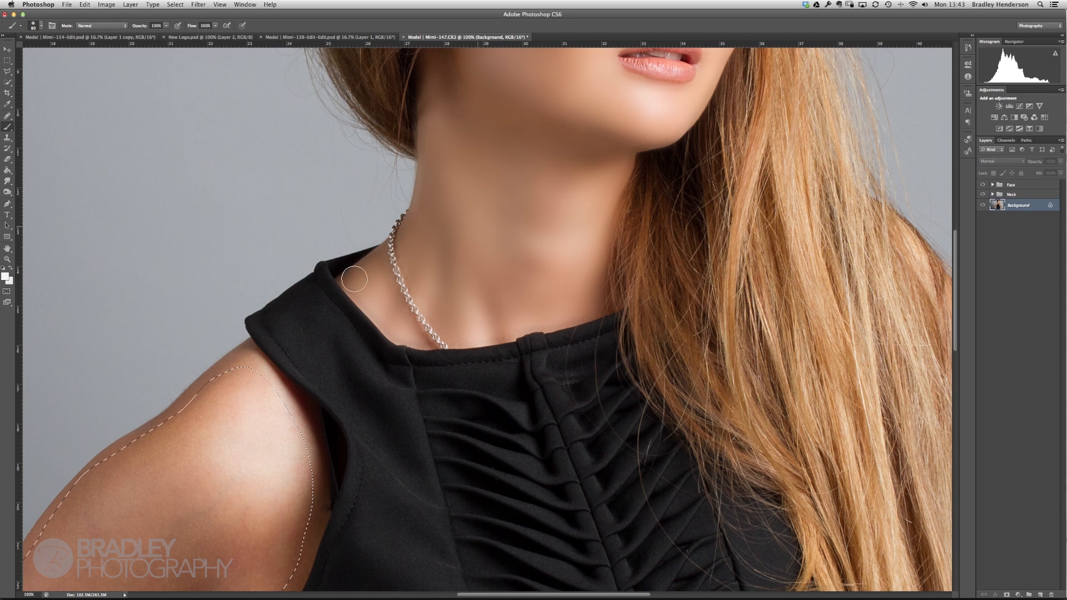
mouse_move(367, 306)
left_mouse_down()
mouse_move(399, 190)
mouse_move(452, 163)
left_mouse_up()
mouse_move(364, 334)
left_mouse_down()
mouse_move(422, 276)
mouse_move(473, 260)
left_mouse_up()
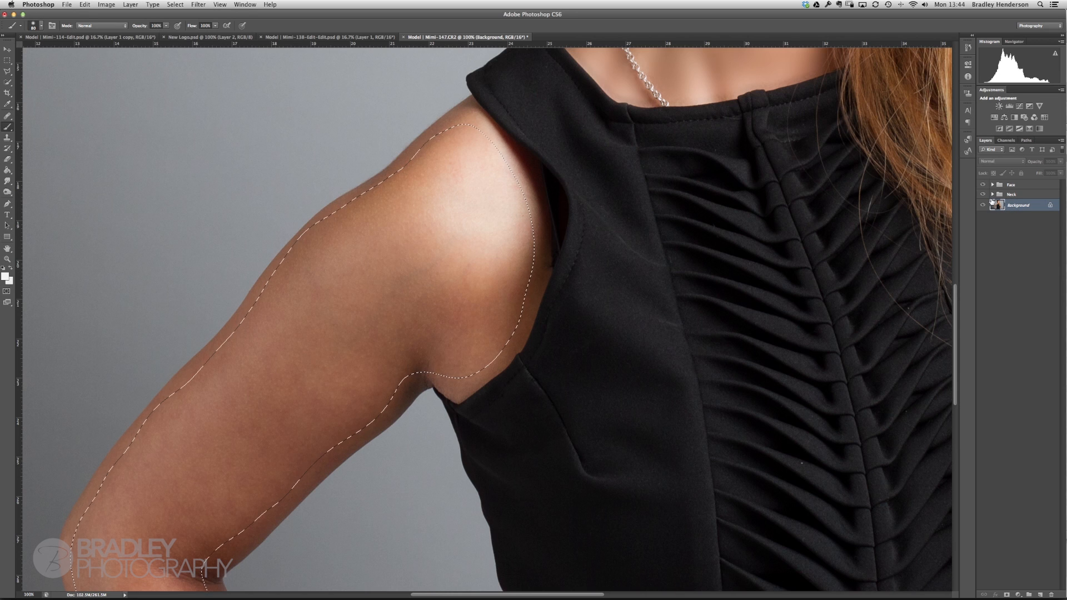
left_click(993, 185)
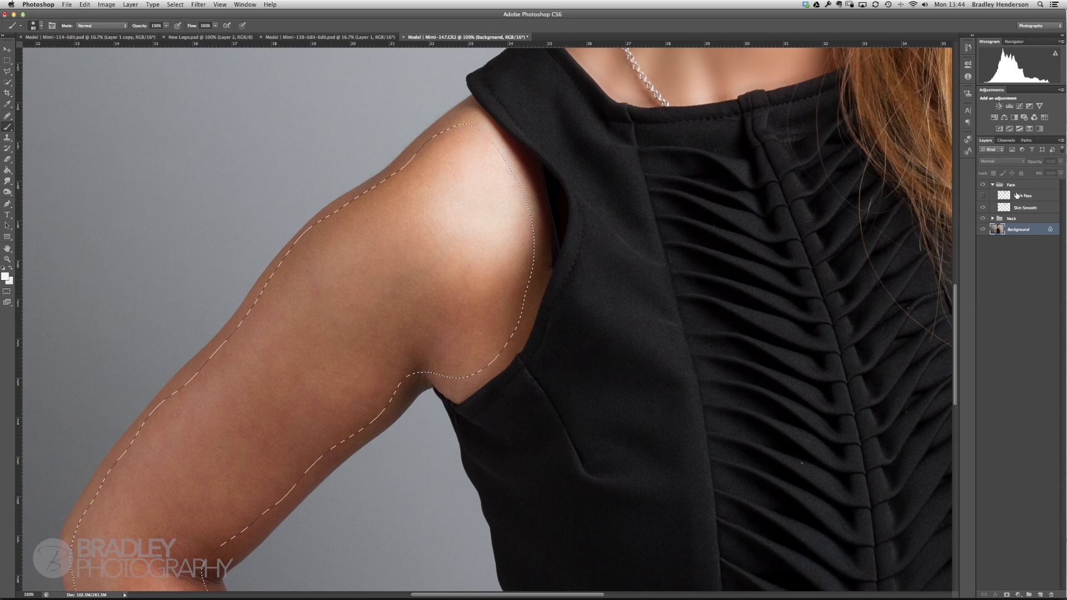
left_click(993, 185)
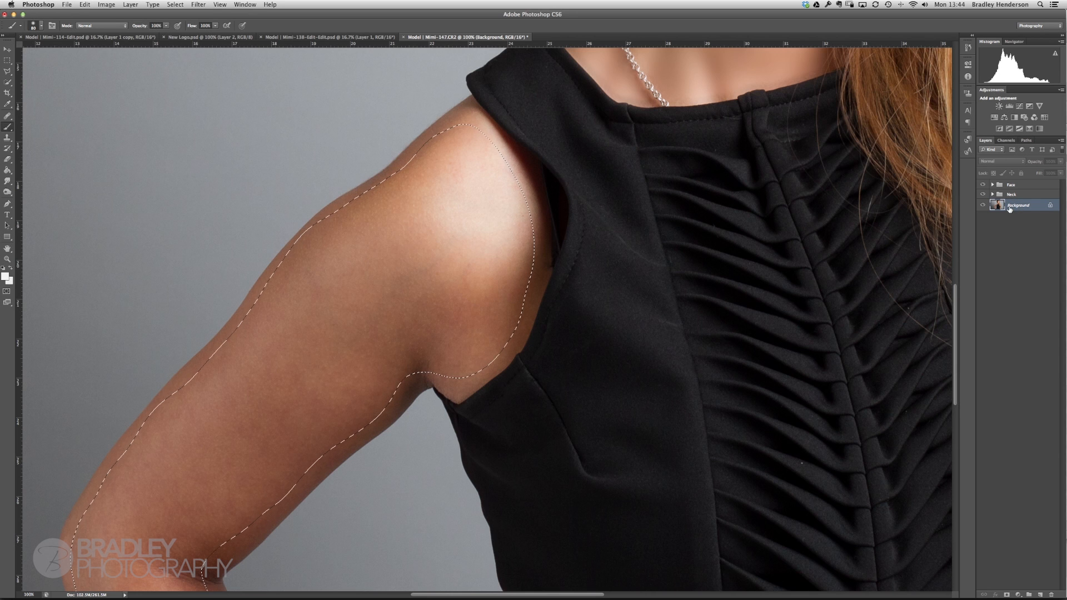
Copy the selected arm and hand skin from the Background layer to a new layer, and duplicate that layer.
key("super+0")
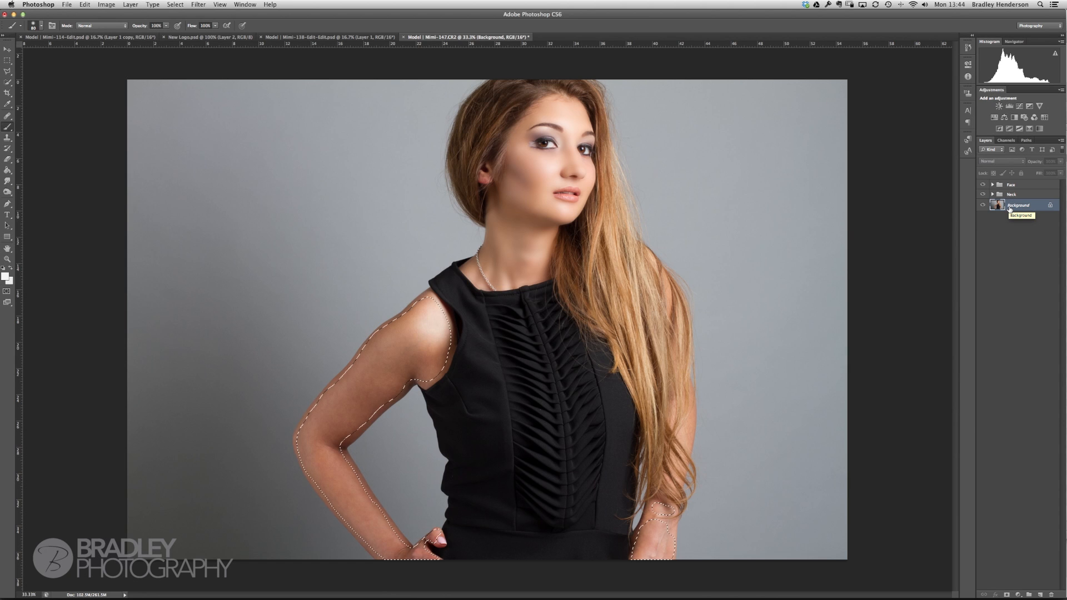
key("super+j")
key("super+j")
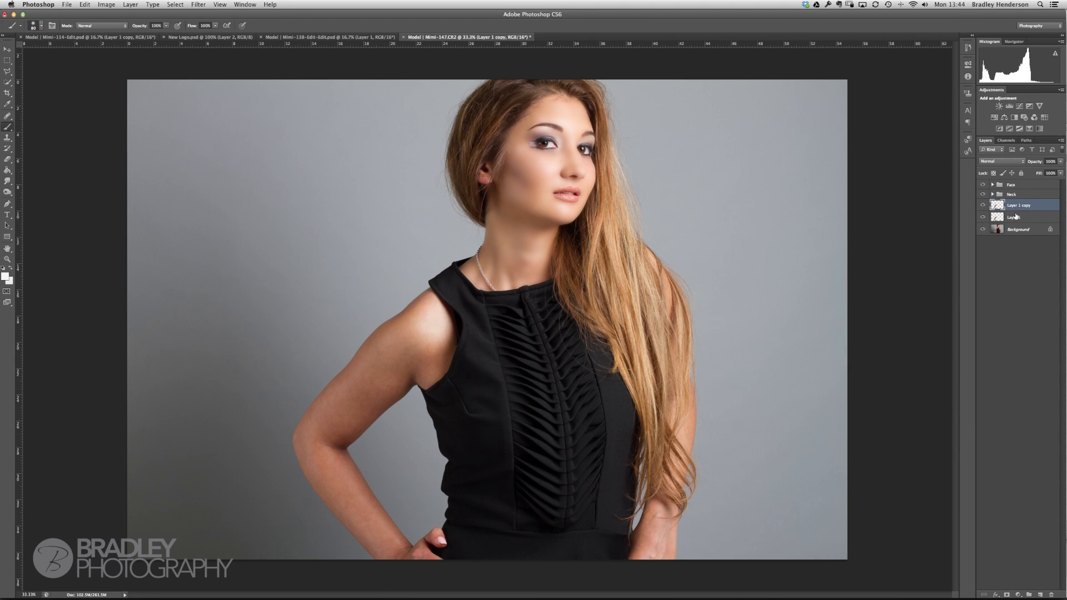
Rename the lower arm skin layer Smooth and the upper copy High Pas.
left_click(1022, 220)
double_click(1014, 218)
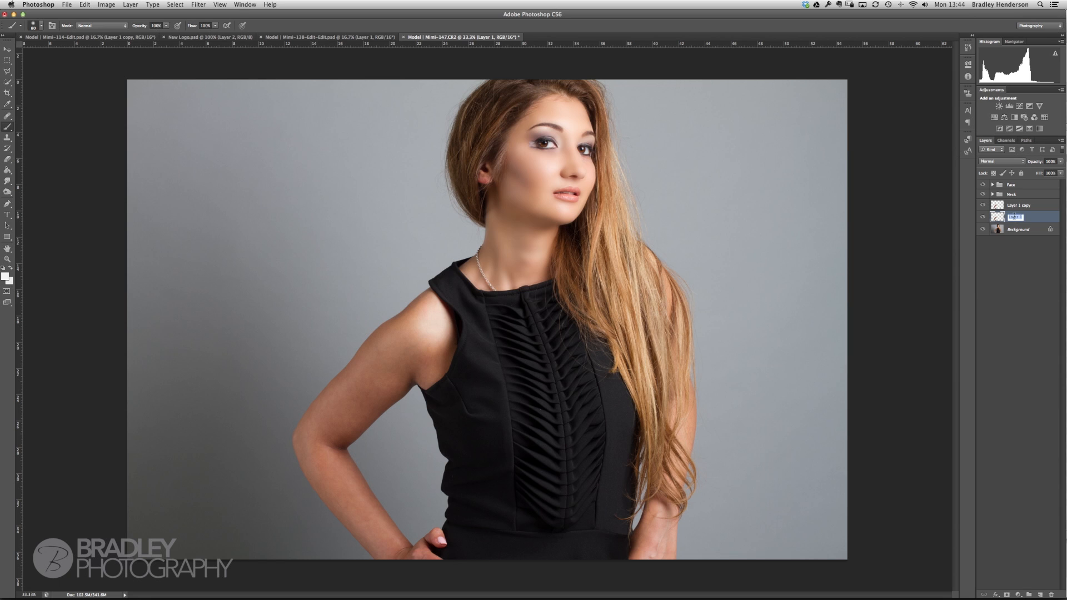
type("Smooth")
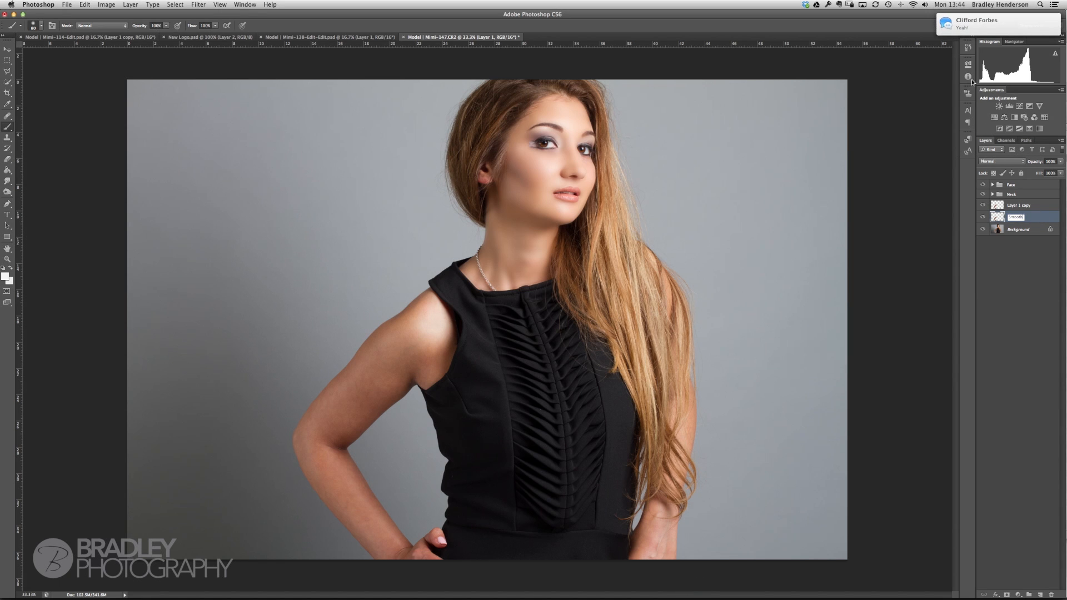
key("Return")
double_click(1021, 205)
type("High Pas")
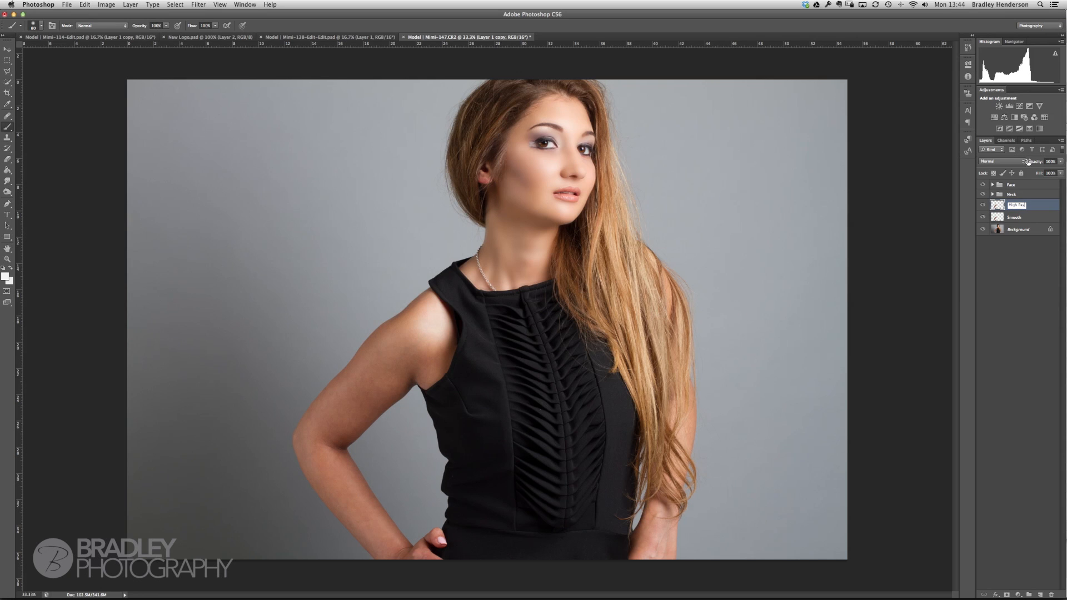
key("Return")
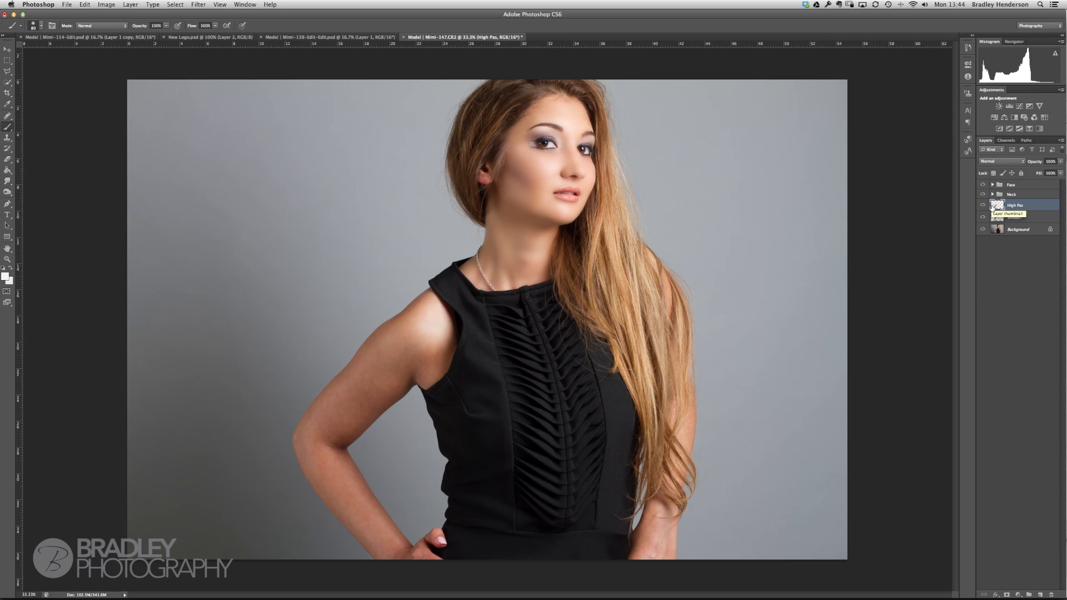
Hide the High Pas layer and put both arm skin layers in a group named Arms and Hands.
left_click(982, 206)
left_click(1021, 217, "shift")
left_click_drag(1020, 227, 1029, 595)
double_click(1013, 205)
type("Arms and Han")
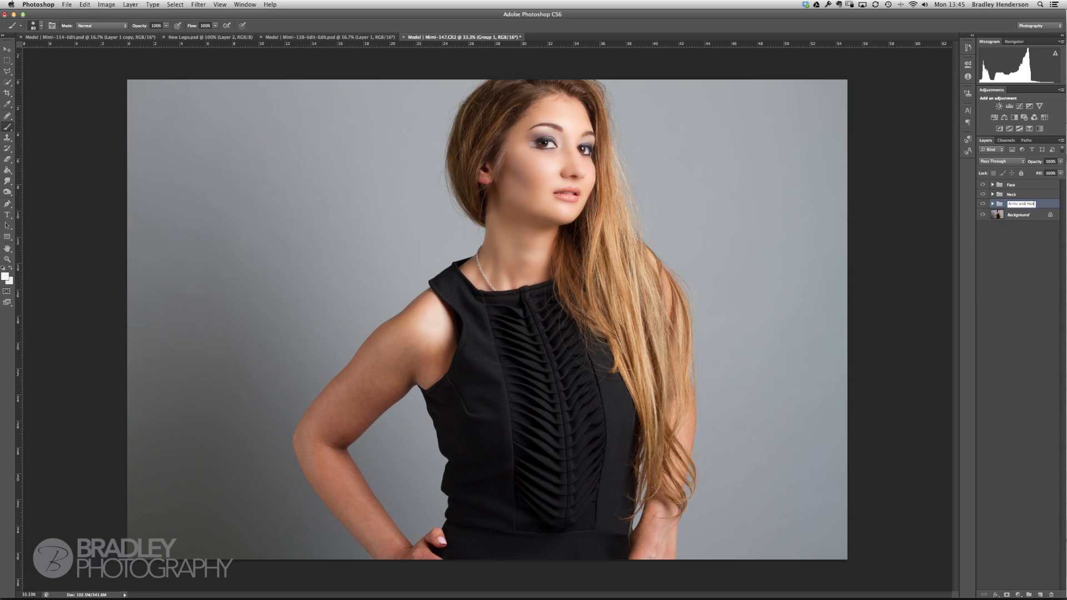
key("Return")
Apply a Surface Blur to the Smooth layer in the Arms and Hands group, raising the radius and threshold slightly.
left_click(993, 204)
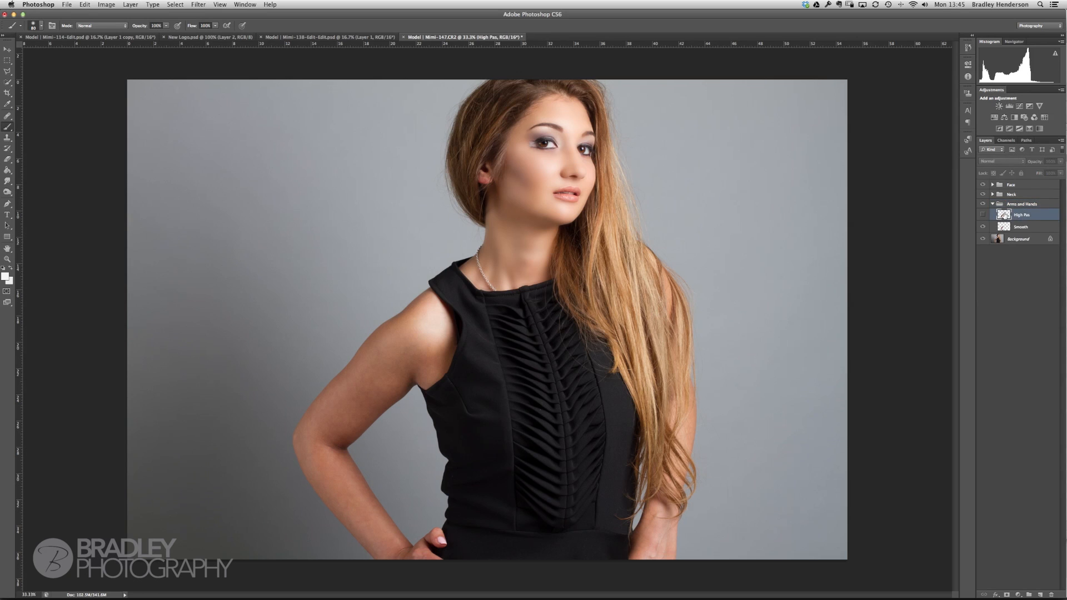
left_click(1004, 226)
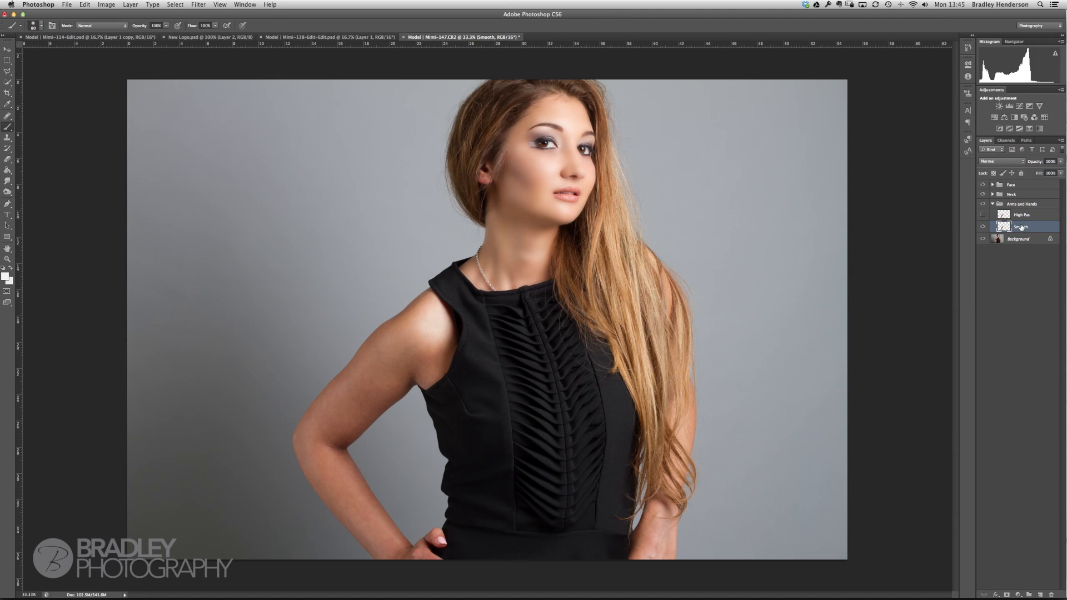
left_click(199, 5)
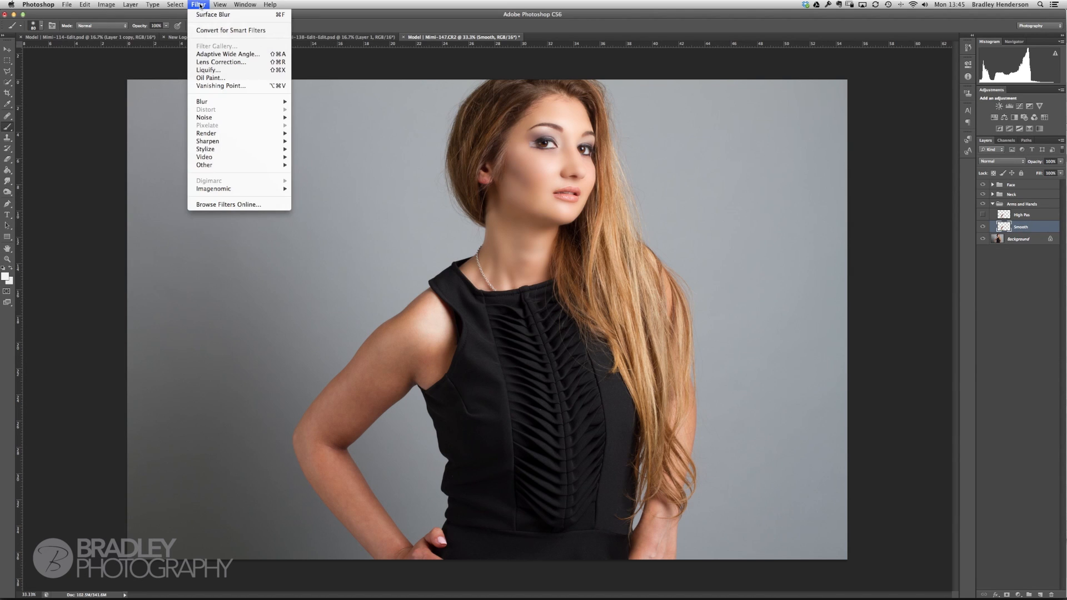
mouse_move(234, 102)
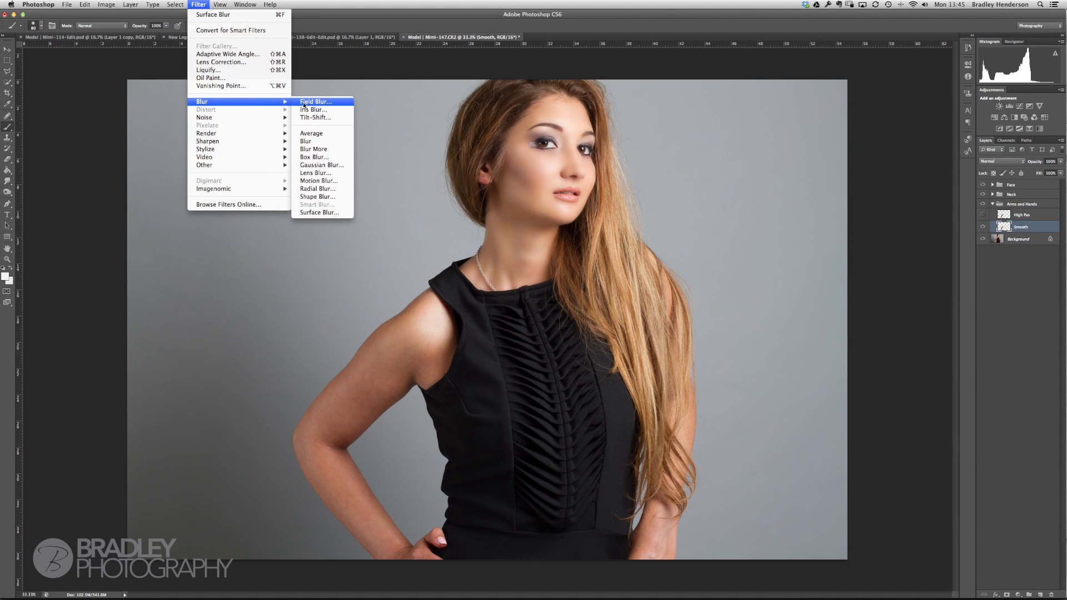
left_click(325, 212)
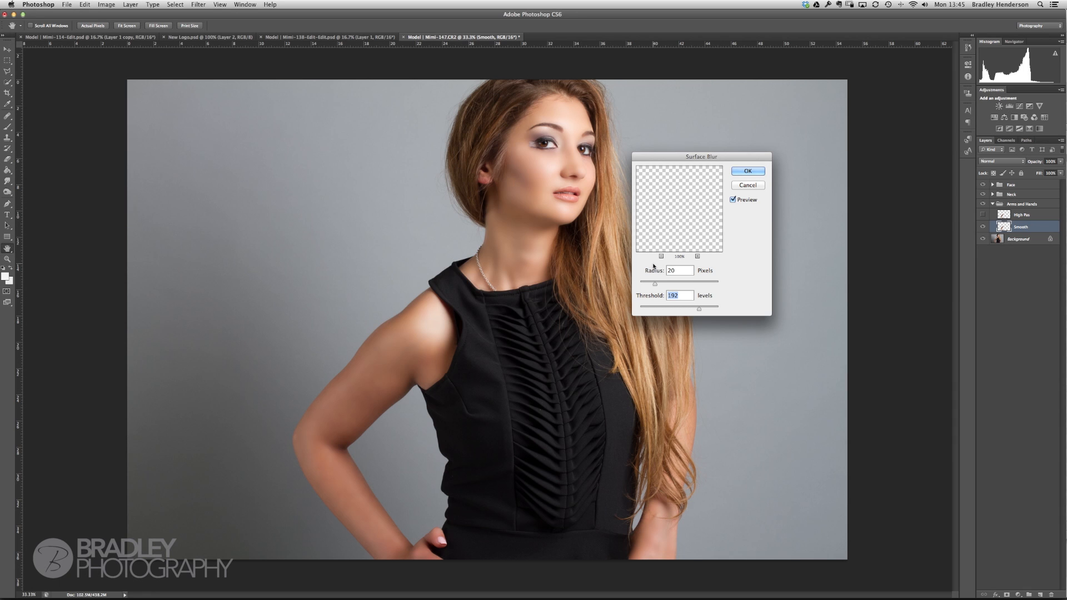
left_click_drag(655, 284, 659, 286)
left_click_drag(700, 311, 703, 311)
left_click_drag(702, 309, 706, 310)
left_click(748, 172)
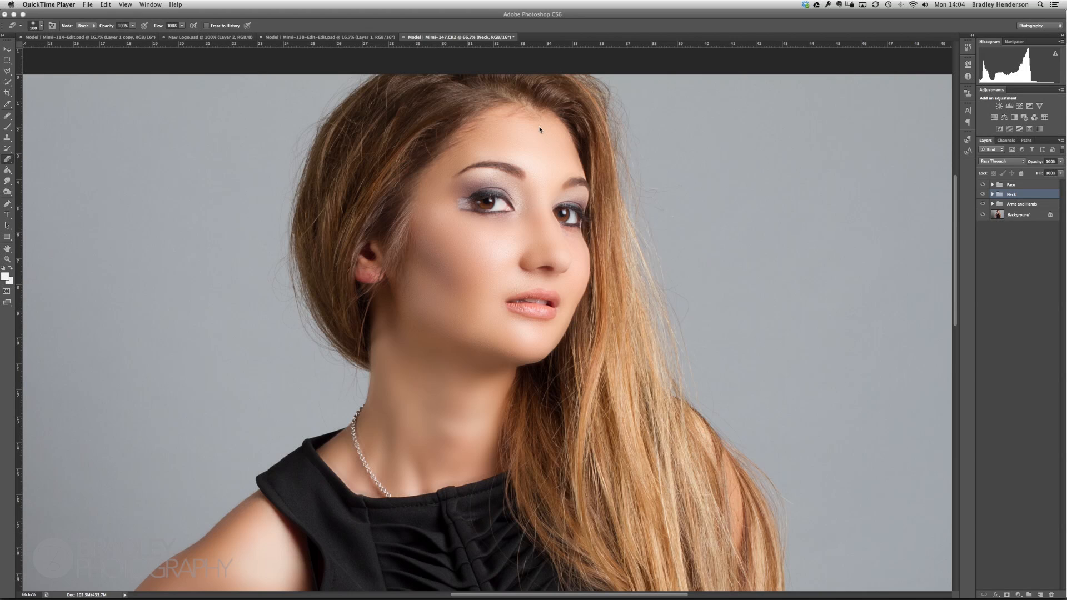
Show the High Pass layer in the Neck group and set its blend mode to Linear Light.
left_click(9, 128)
left_click(8, 127)
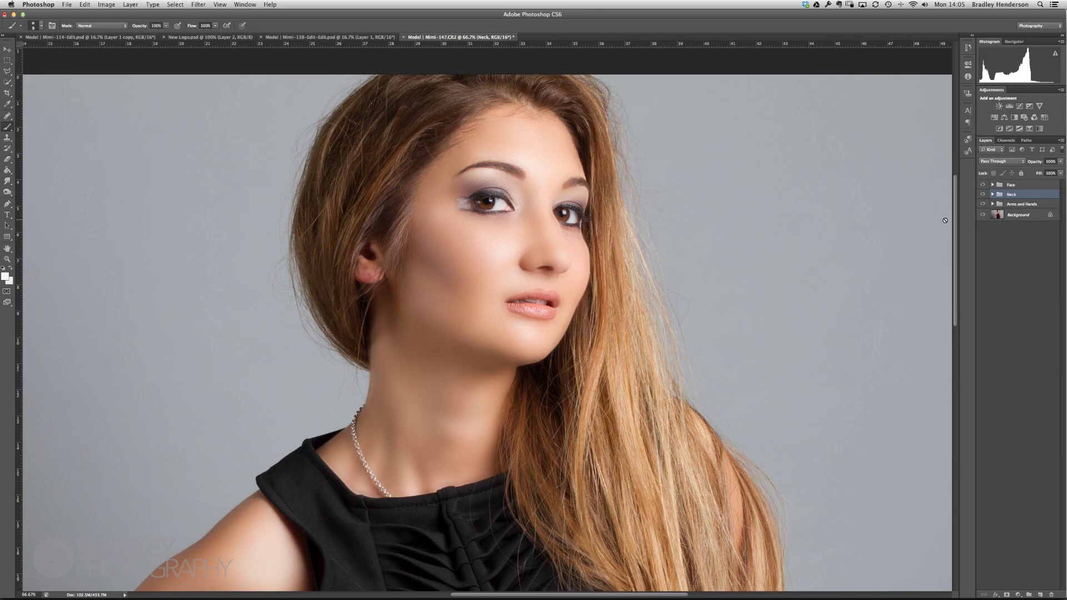
left_click(993, 194)
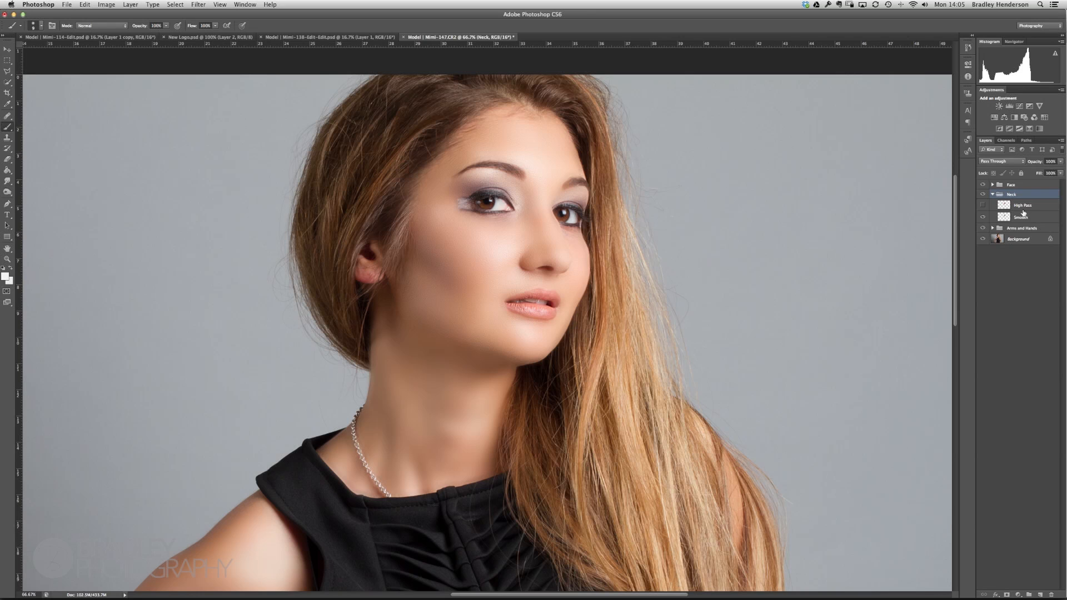
left_click(1022, 218)
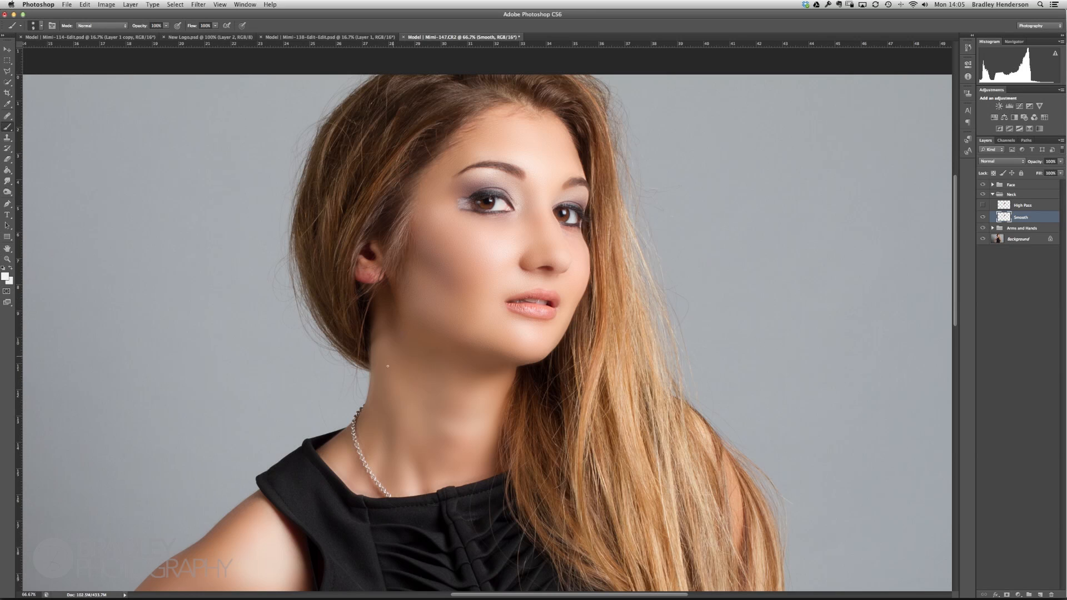
left_click(1029, 206)
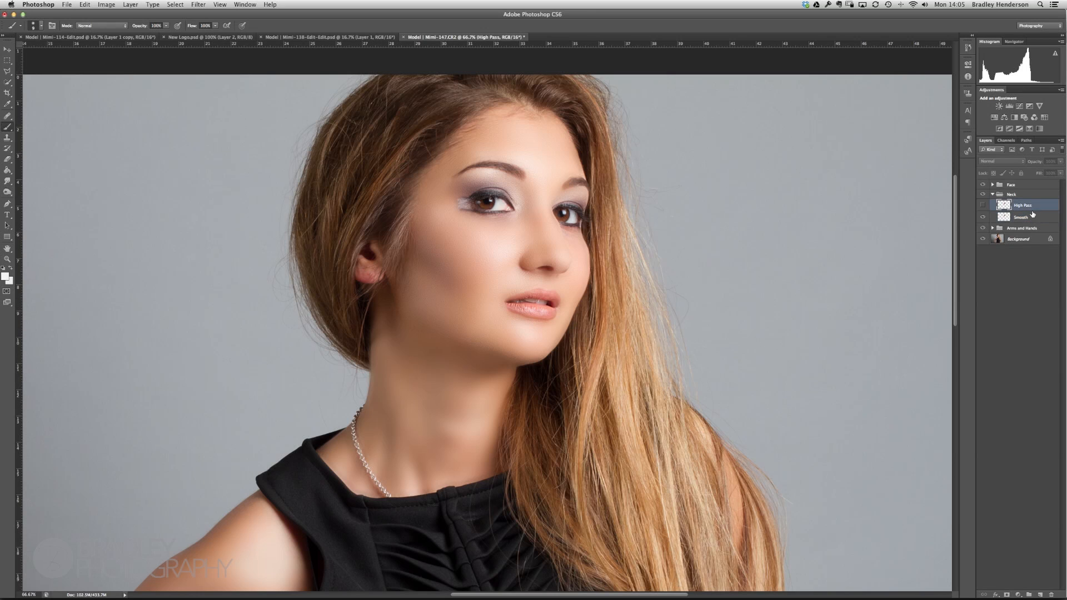
left_click(983, 205)
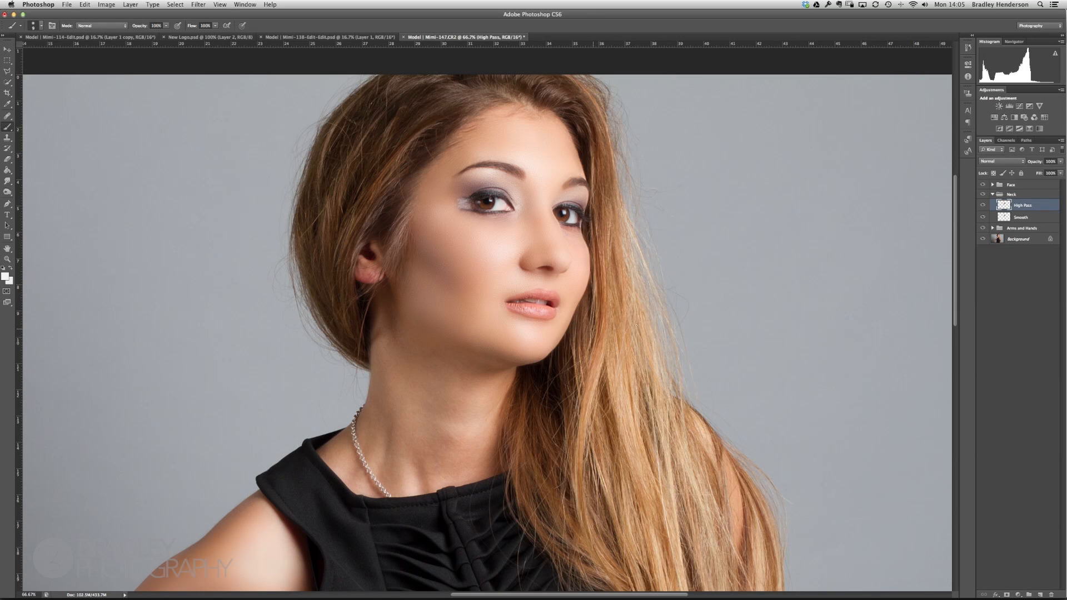
left_click(1009, 162)
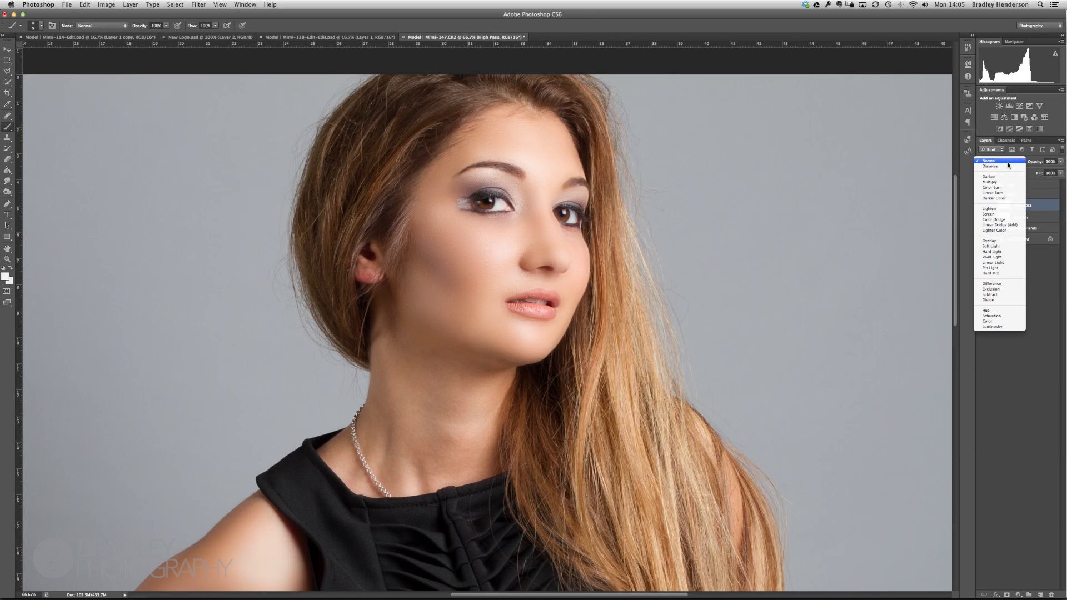
left_click(1003, 264)
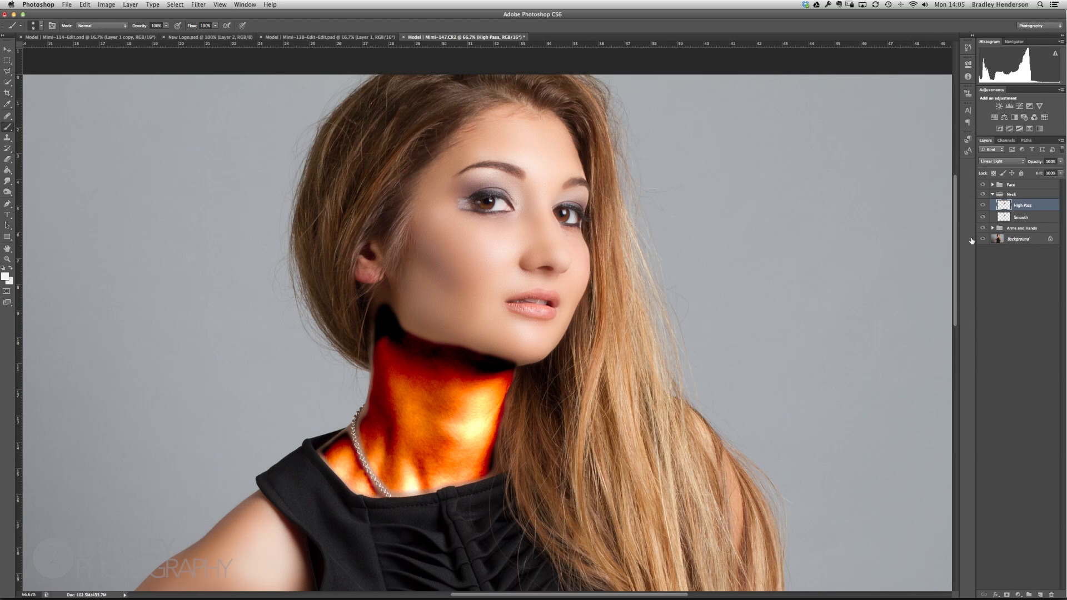
Apply the High Pass filter to the neck's High Pass layer with a radius of 1.2 pixels.
left_click(198, 5)
mouse_move(276, 163)
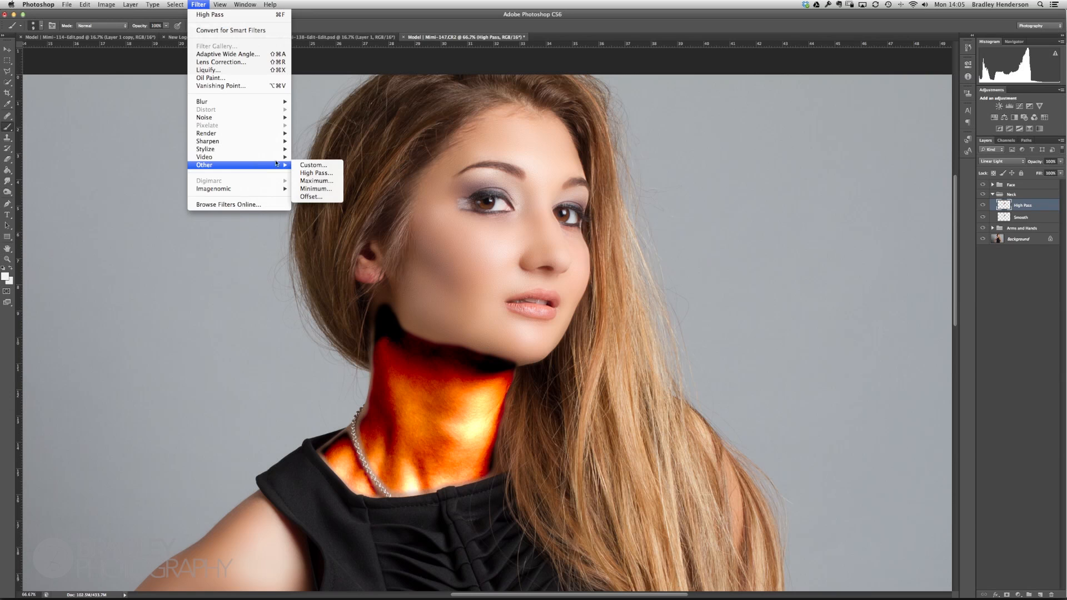
left_click(316, 173)
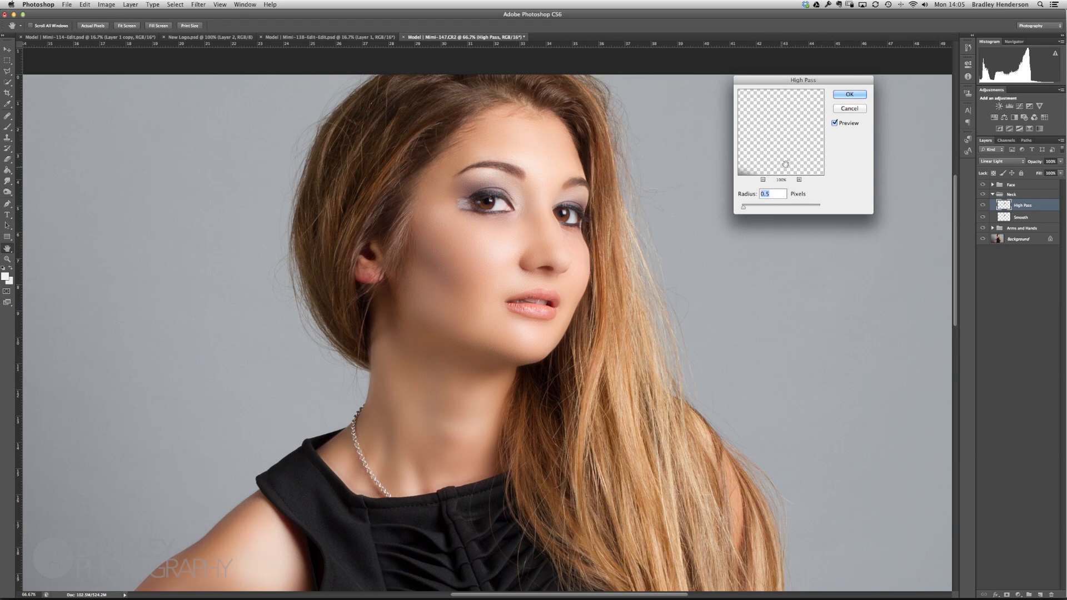
left_click_drag(743, 209, 748, 210)
left_click_drag(754, 209, 755, 213)
left_click_drag(748, 209, 746, 209)
left_click_drag(745, 209, 747, 208)
left_click(849, 94)
key("b")
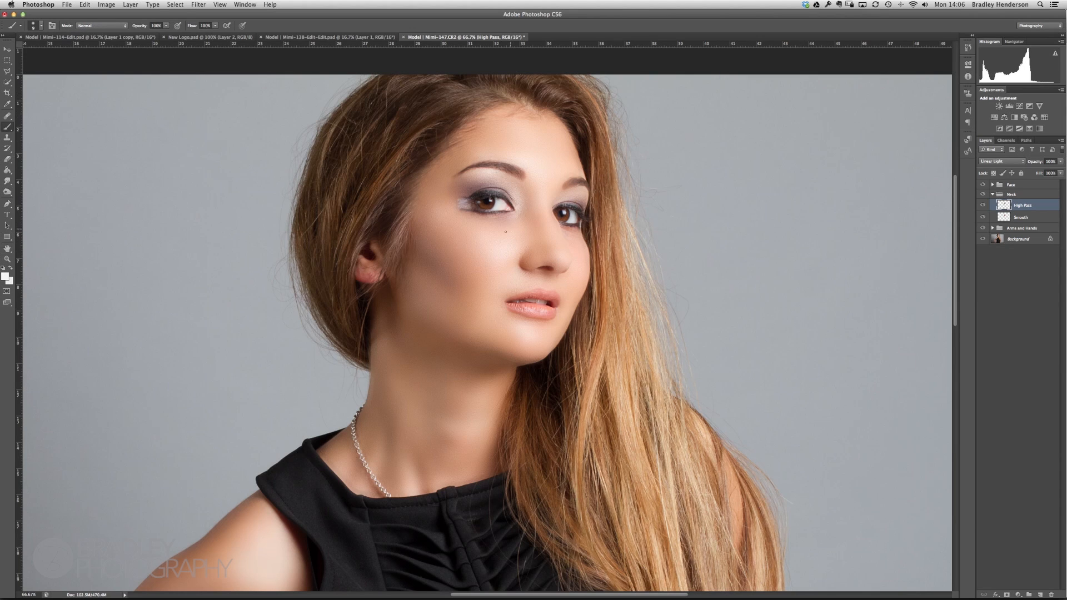
Collapse the Neck group, then show the High Pas layer in Arms and Hands and set its blend mode to Linear Light.
scroll(500, 383, "down", 10)
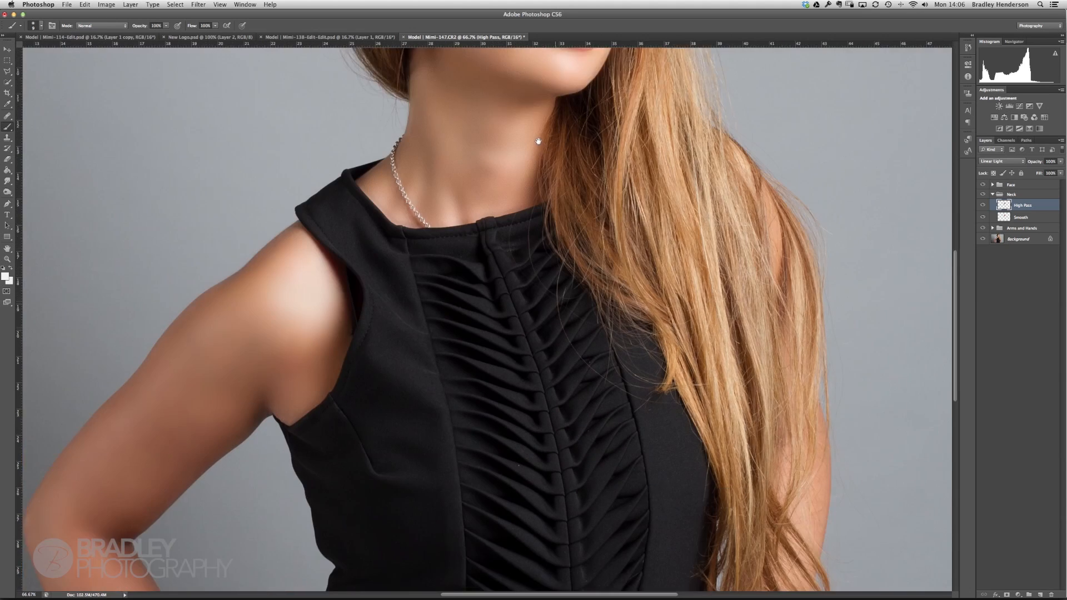
key("super+minus")
key("super+minus")
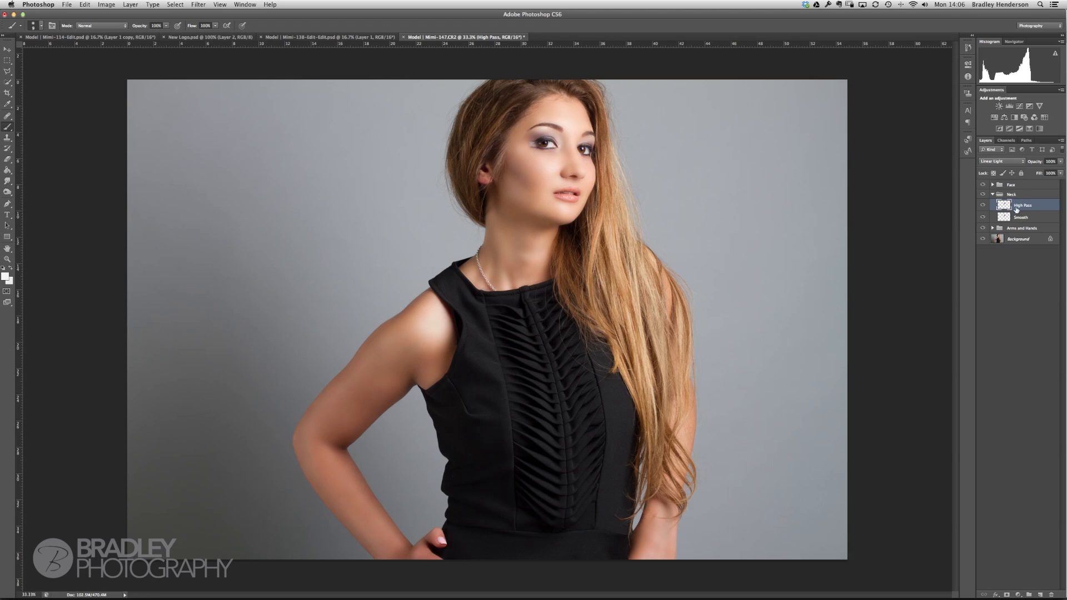
left_click(993, 194)
left_click(1010, 205)
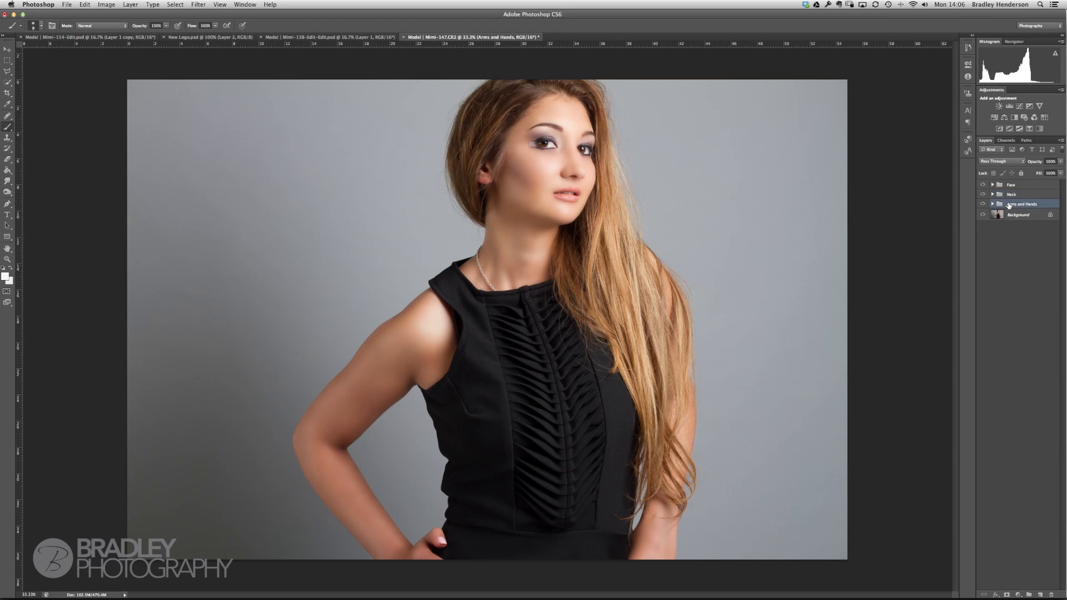
left_click(993, 214)
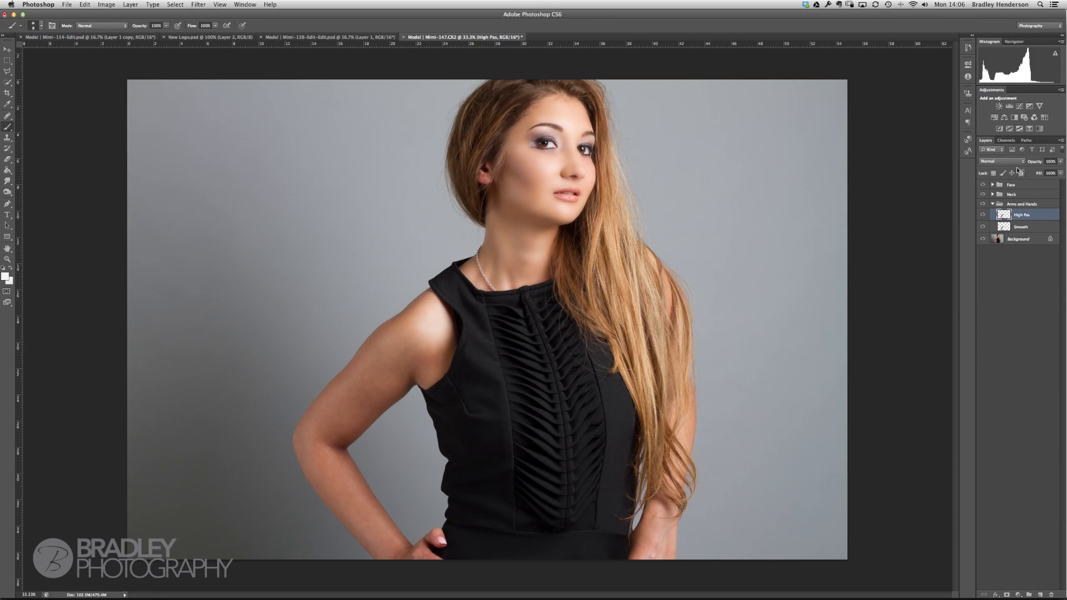
left_click(1009, 161)
left_click(996, 262)
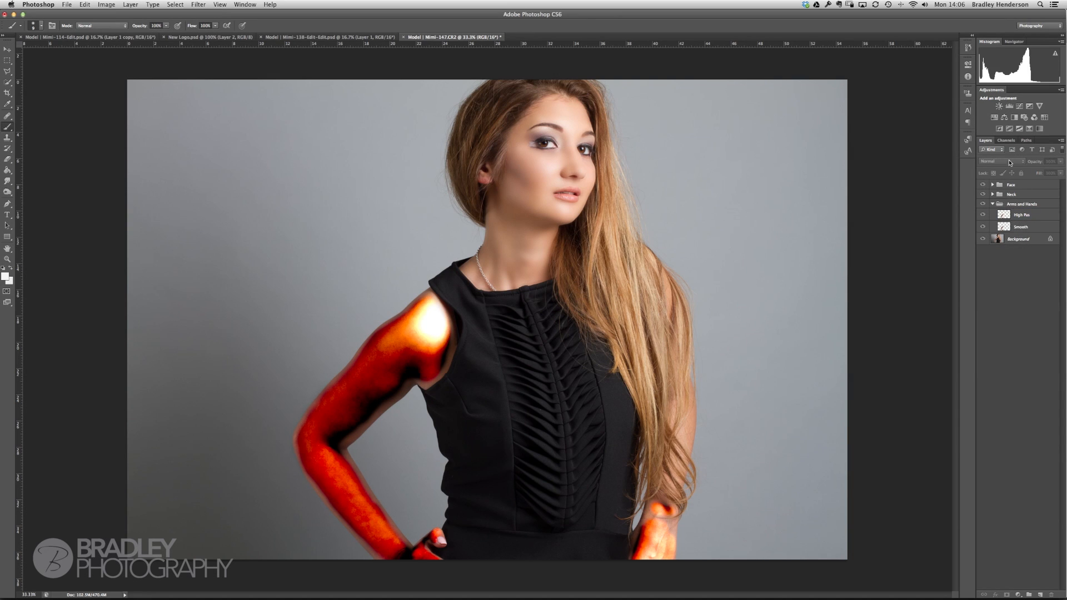
left_click(1019, 214)
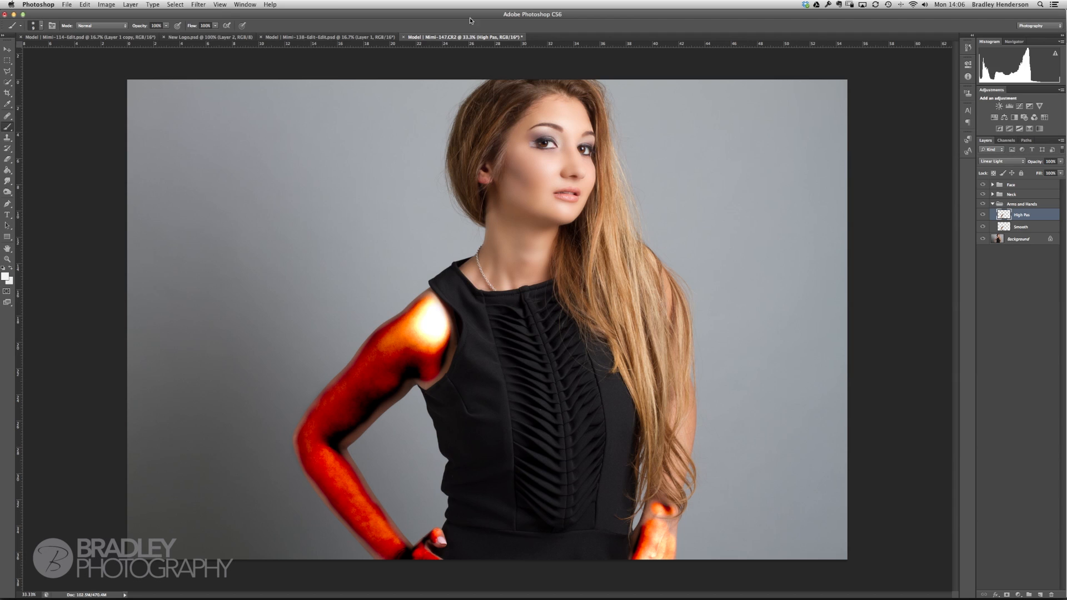
Apply the High Pass filter to the High Pas layer of the arms and hands with a slightly increased radius.
left_click(201, 3)
mouse_move(253, 165)
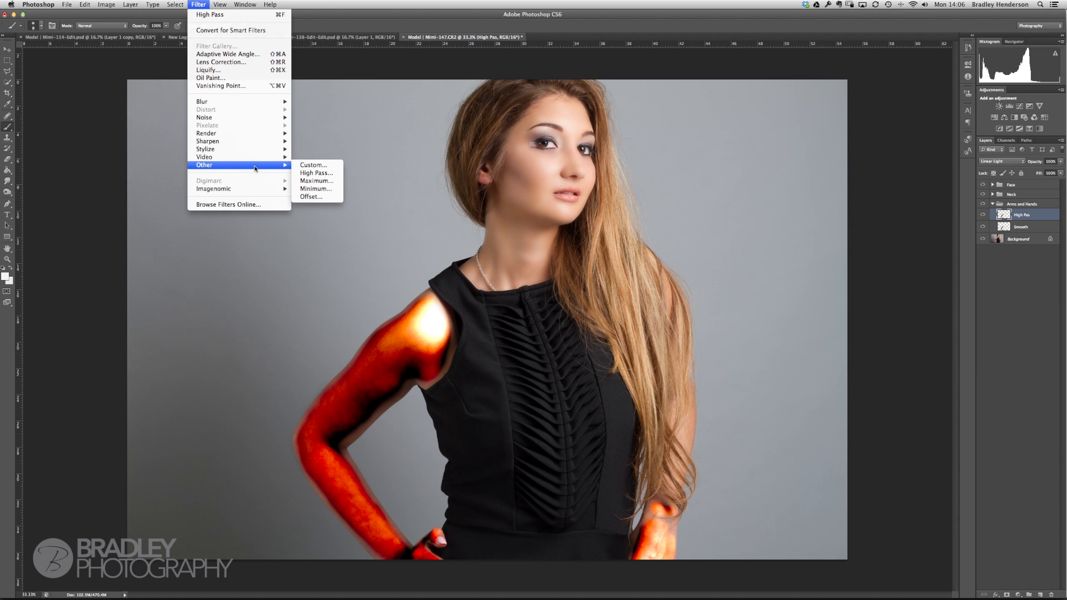
left_click(313, 173)
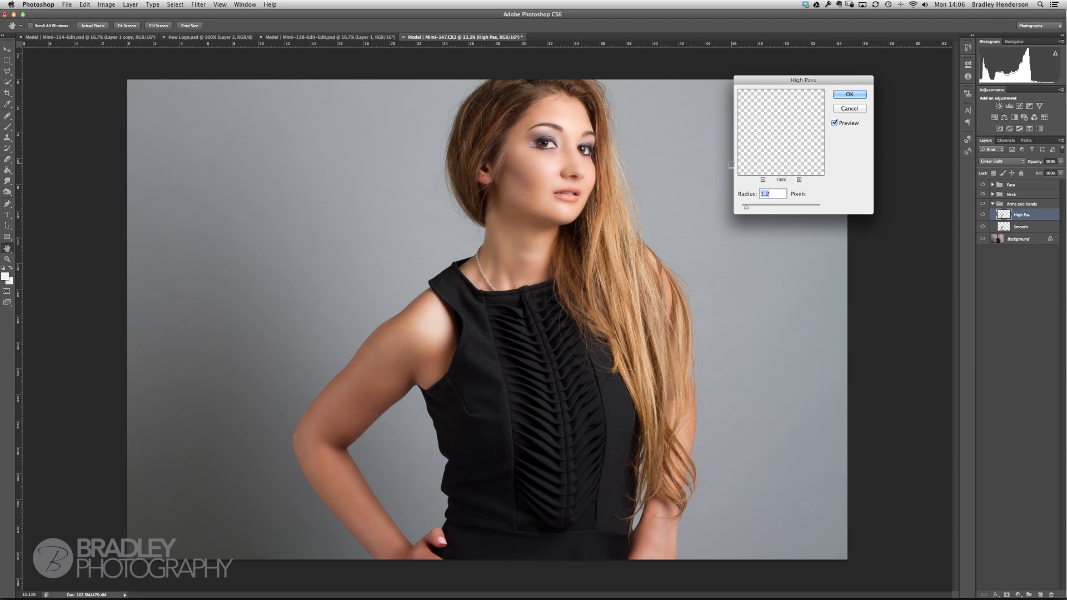
left_click_drag(746, 207, 754, 209)
left_click_drag(755, 210, 750, 212)
left_click(852, 107)
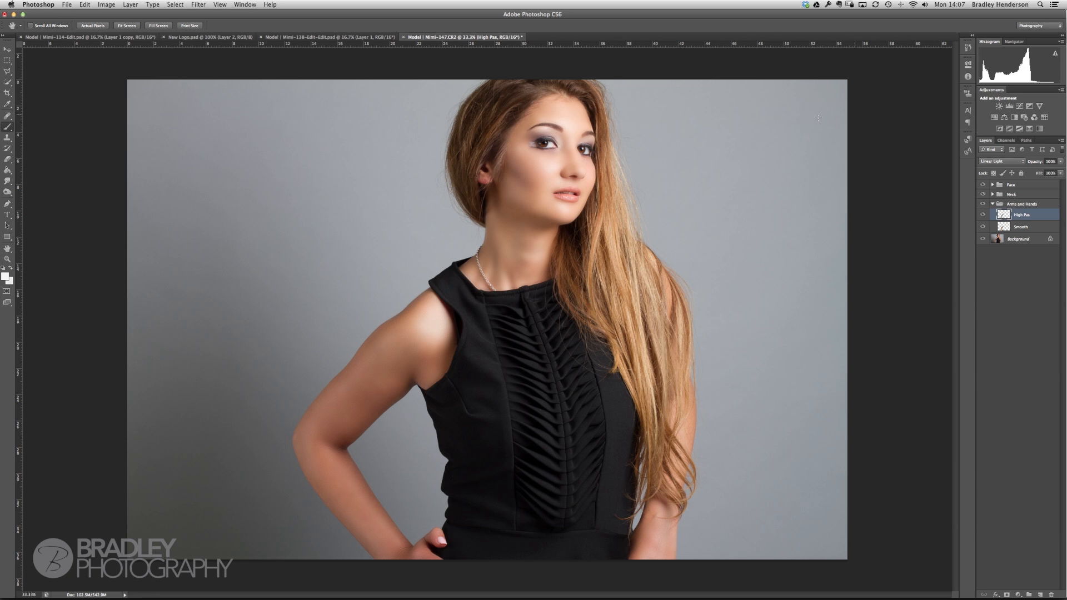
Collapse the Arms and Hands group and compare the portrait with the Face, Neck, and Arms and Hands groups off and on.
key("super+minus")
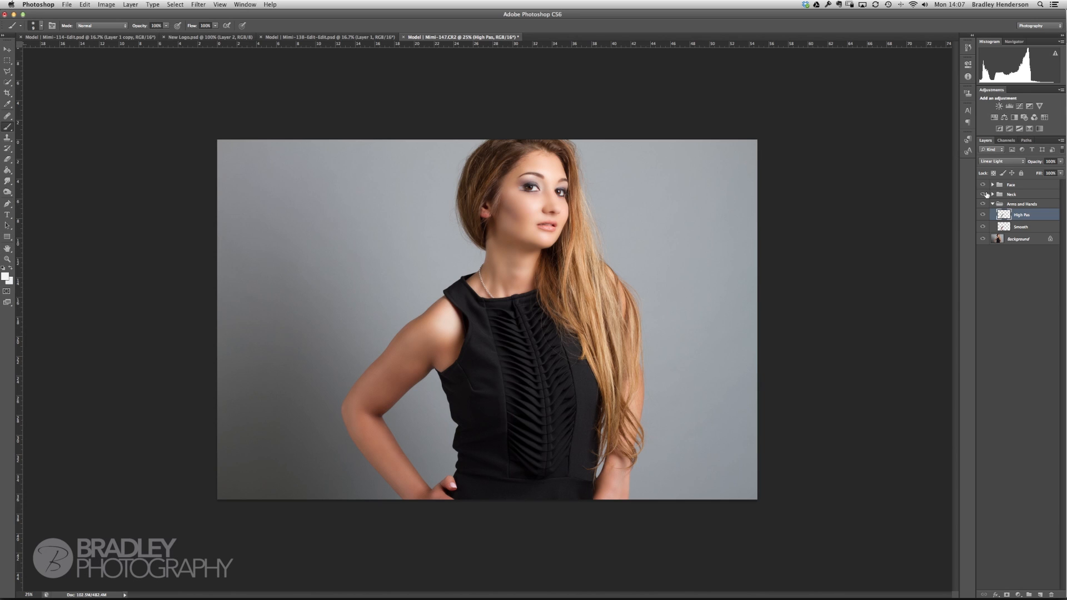
left_click(993, 204)
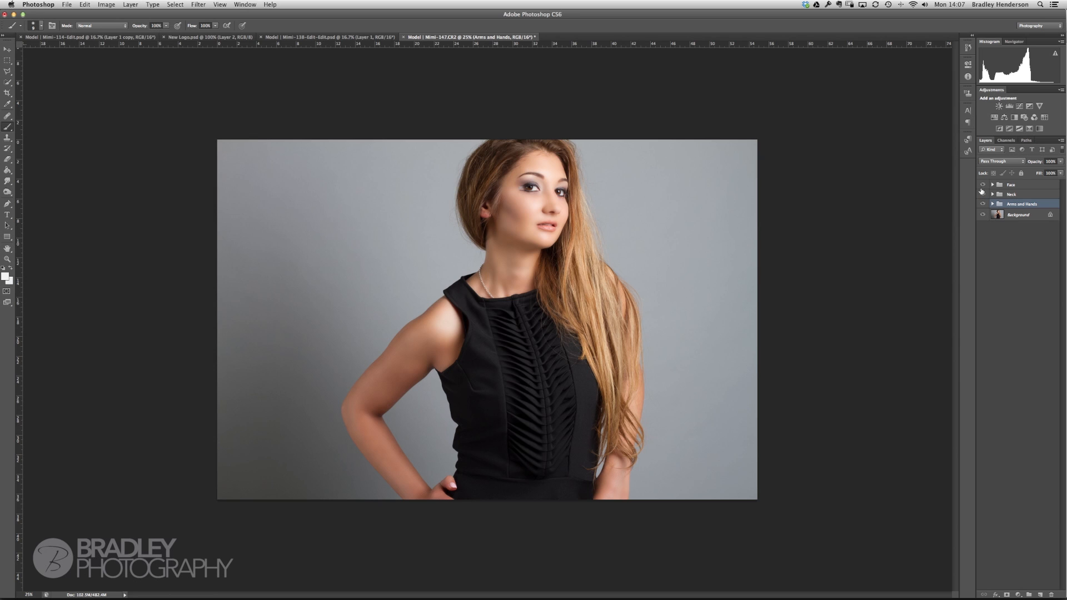
left_click_drag(982, 194, 983, 204)
left_click_drag(983, 204, 983, 184)
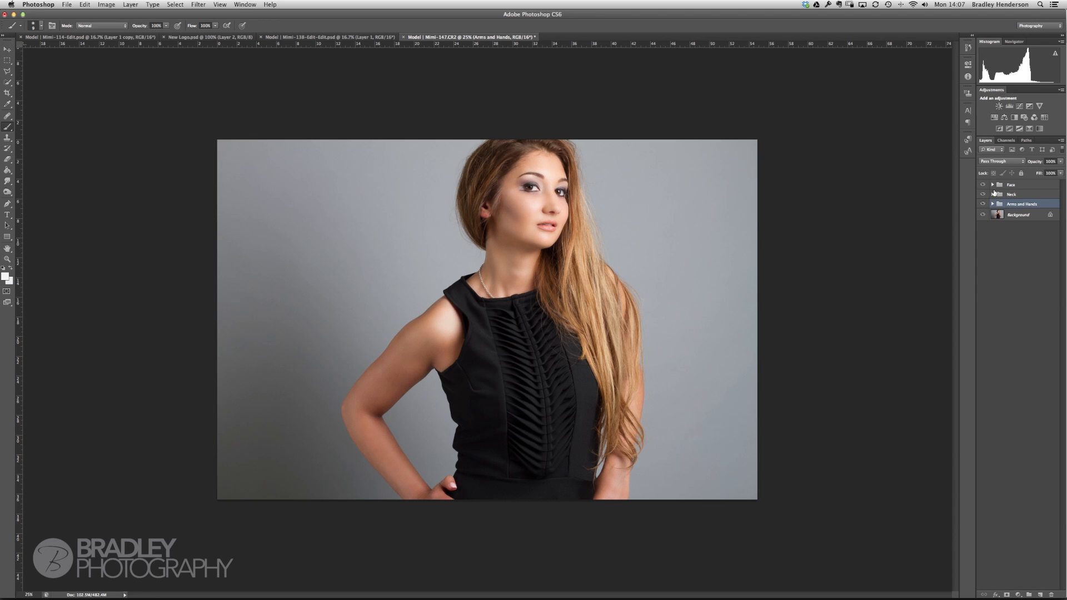